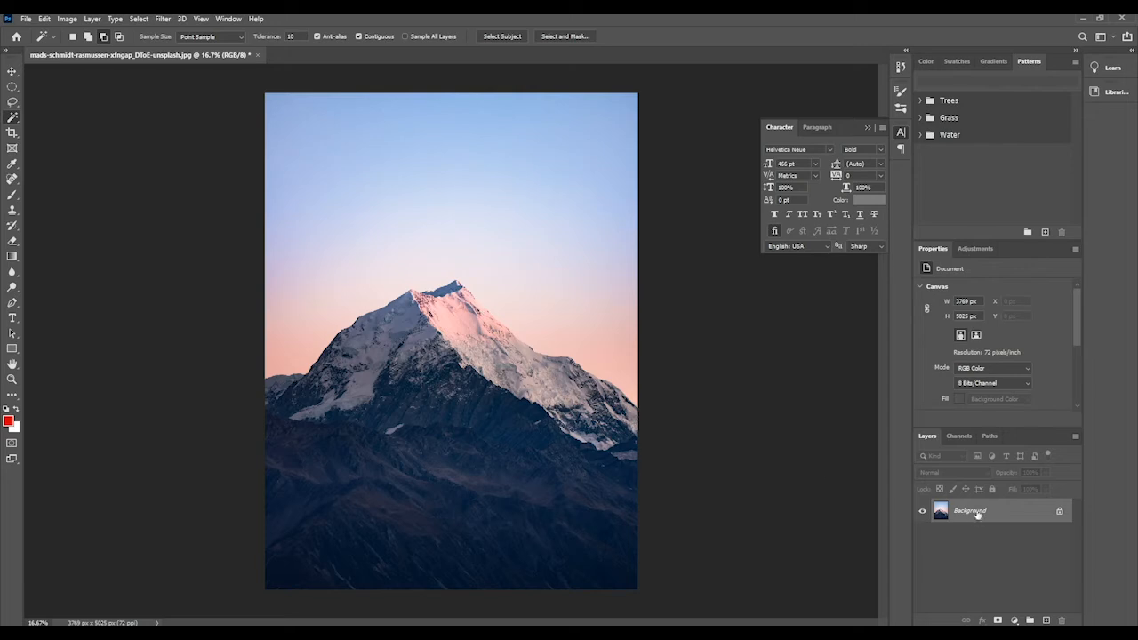
# - Duplicate the Background layer and hide the original so that only the copy is shown
pyautogui.moveTo(944, 519); pyautogui.dragTo(1044, 620)
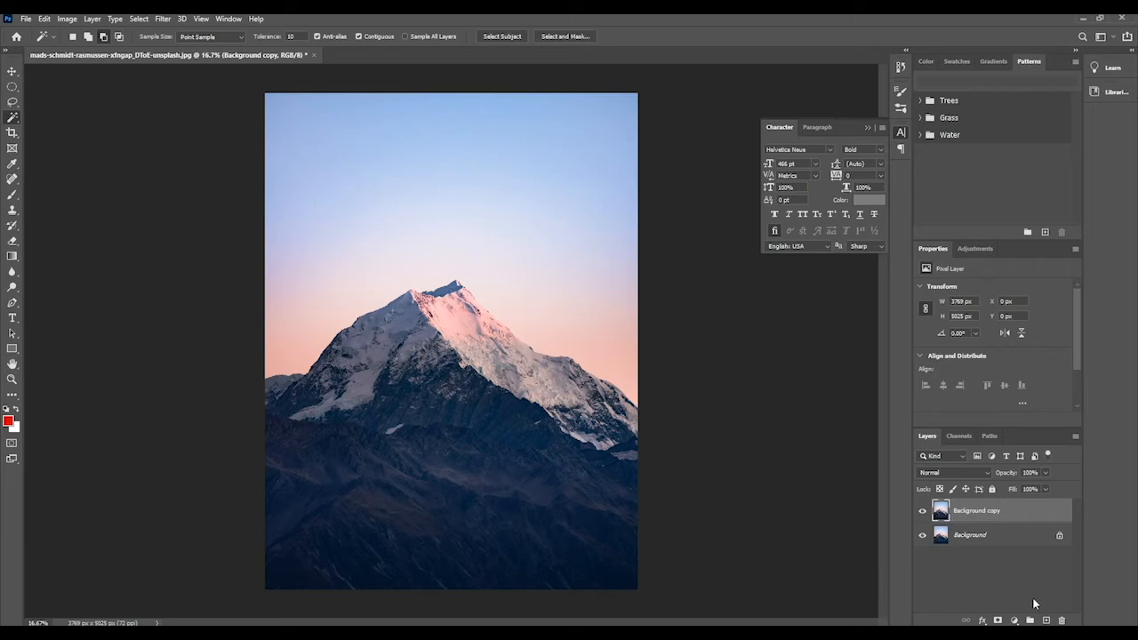
pyautogui.click(918, 512)
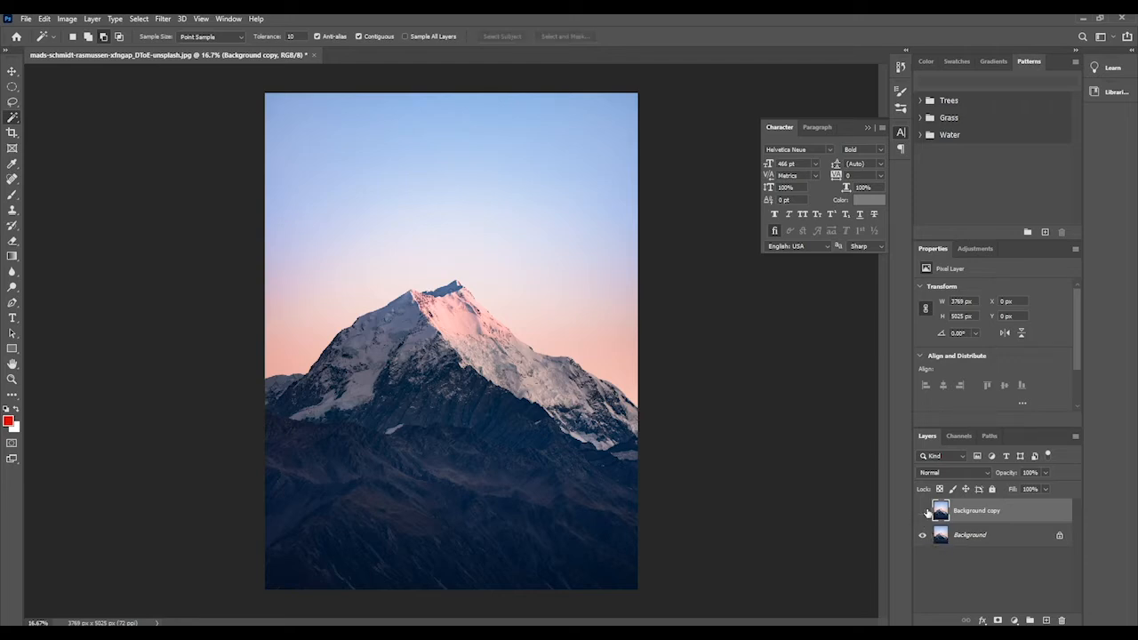
pyautogui.click(922, 511)
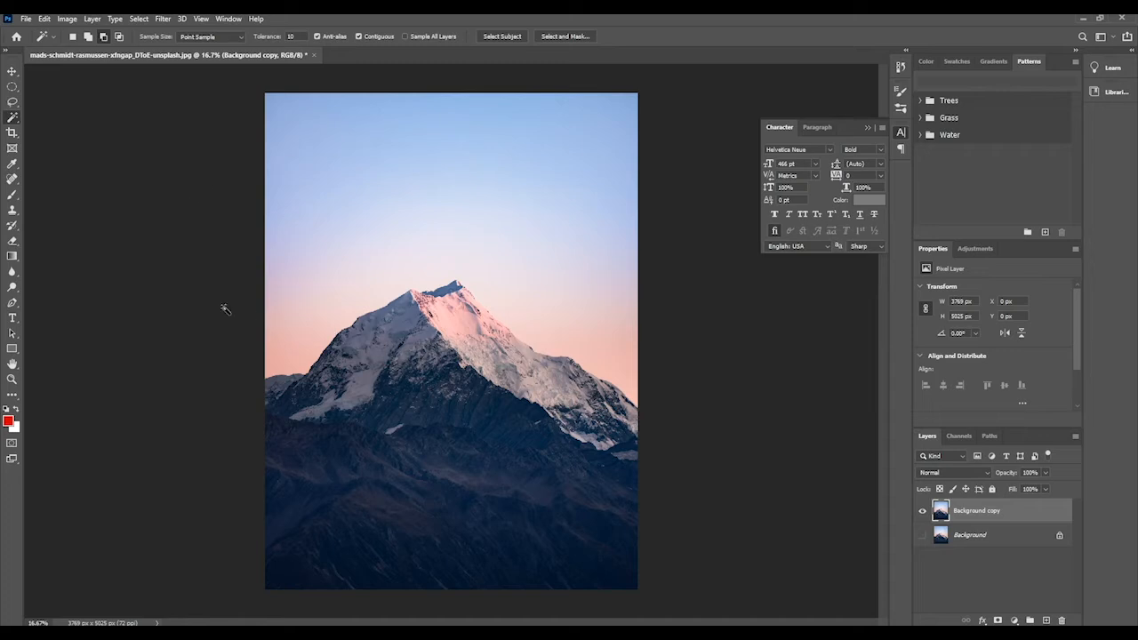
pyautogui.click(12, 87)
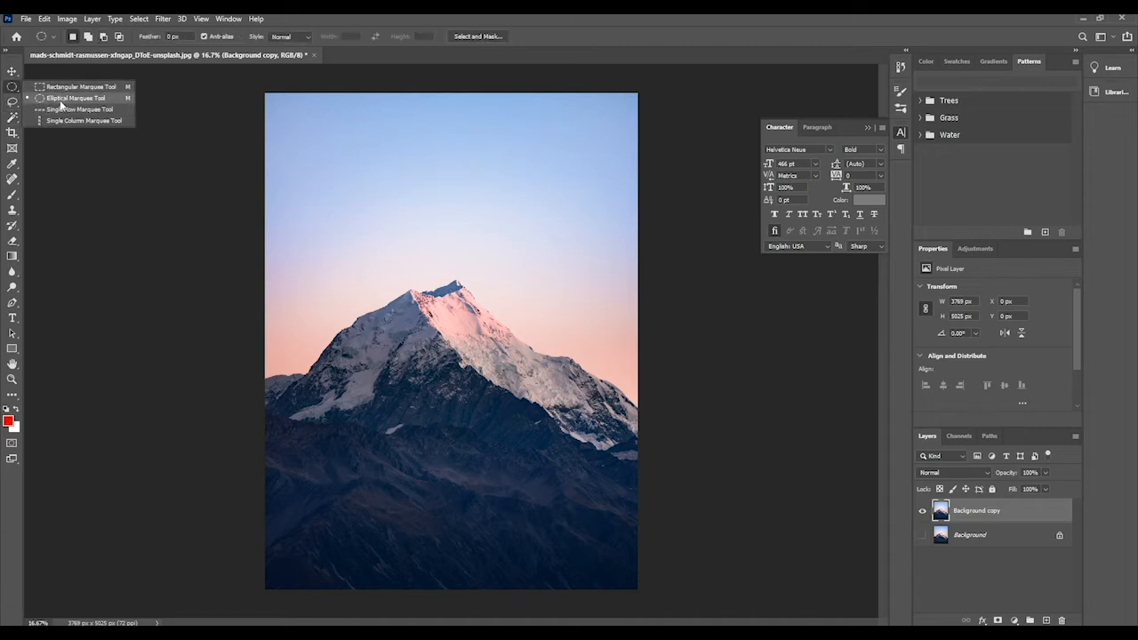
pyautogui.click(10, 92)
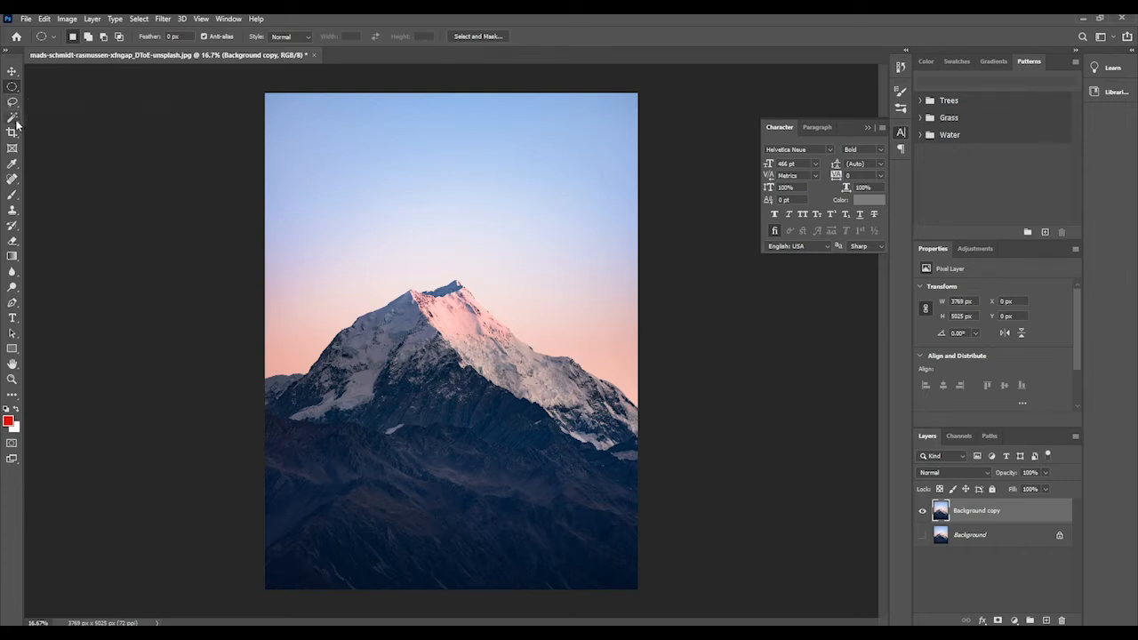
pyautogui.moveTo(11, 116); pyautogui.dragTo(57, 141)
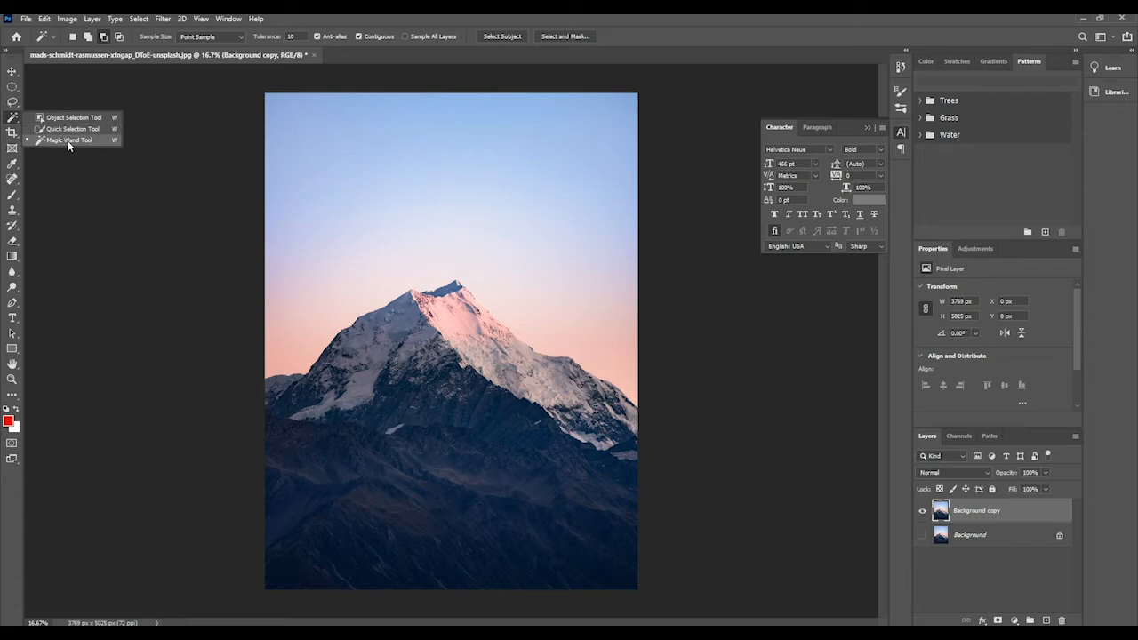
# - Make a circular selection about 2314 px in diameter over the sky and the mountain peak with the Elliptical Marquee
pyautogui.click(13, 88)
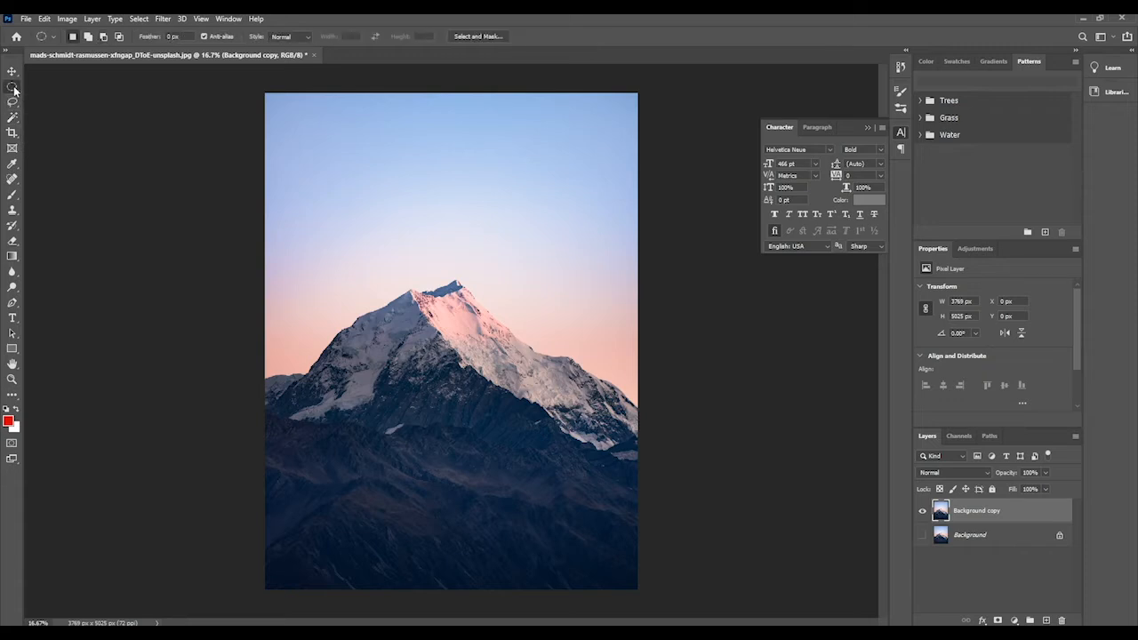
pyautogui.moveTo(371, 136); pyautogui.dragTo(594, 368)
pyautogui.moveTo(536, 302); pyautogui.dragTo(599, 367)
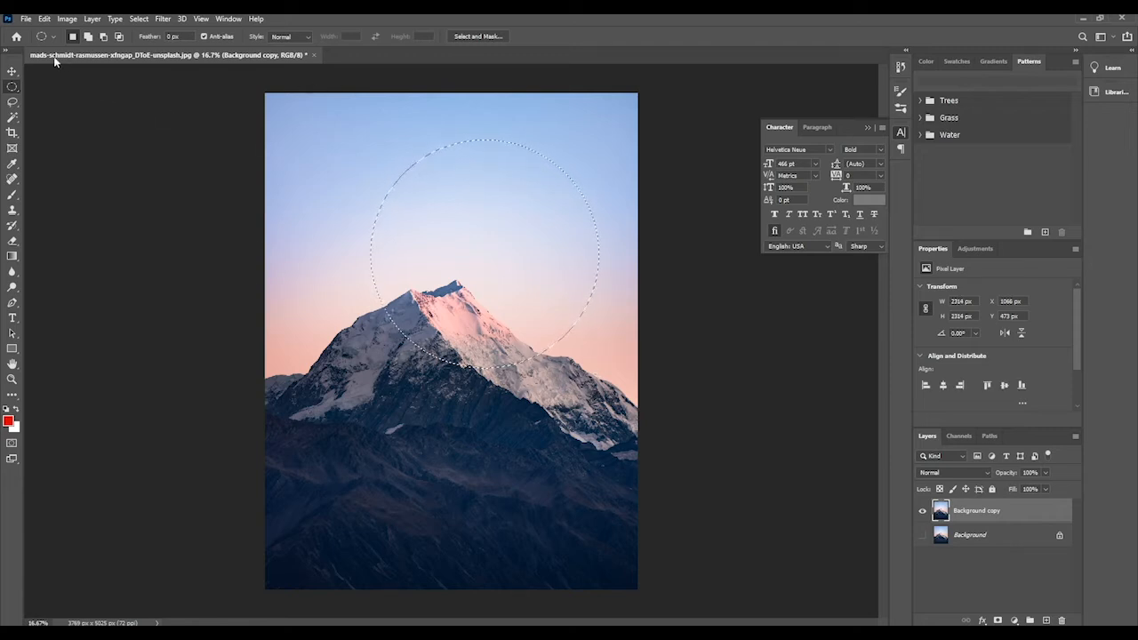
# - Try moving the pixels inside the circular selection with the Move tool, and undo the move
pyautogui.press('v')
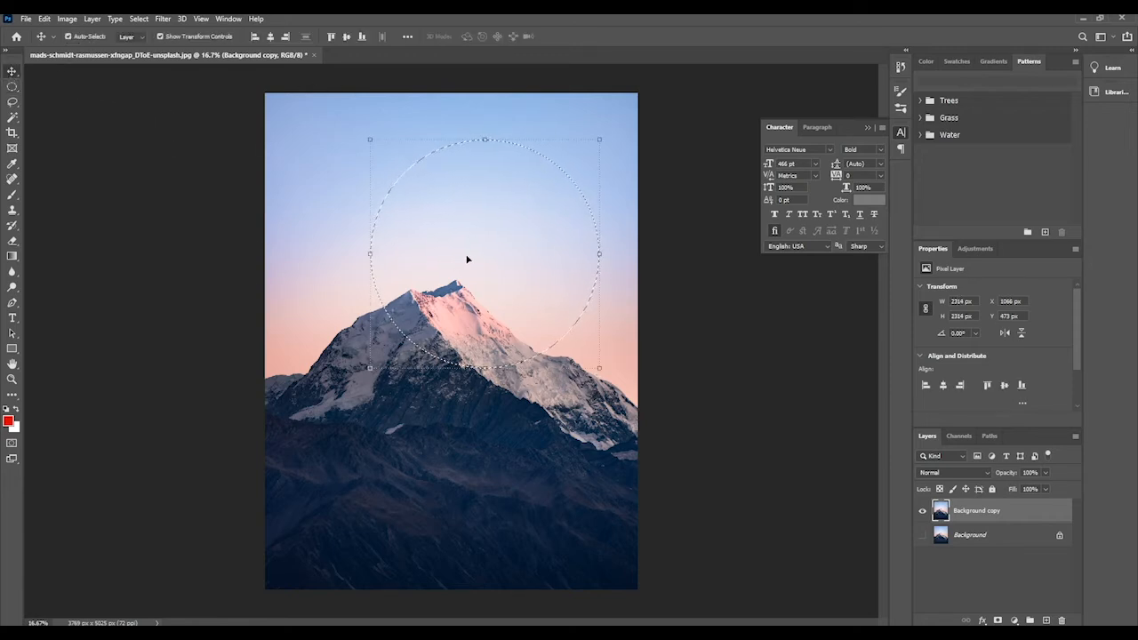
pyautogui.moveTo(490, 305); pyautogui.dragTo(354, 210)
pyautogui.click(44, 18)
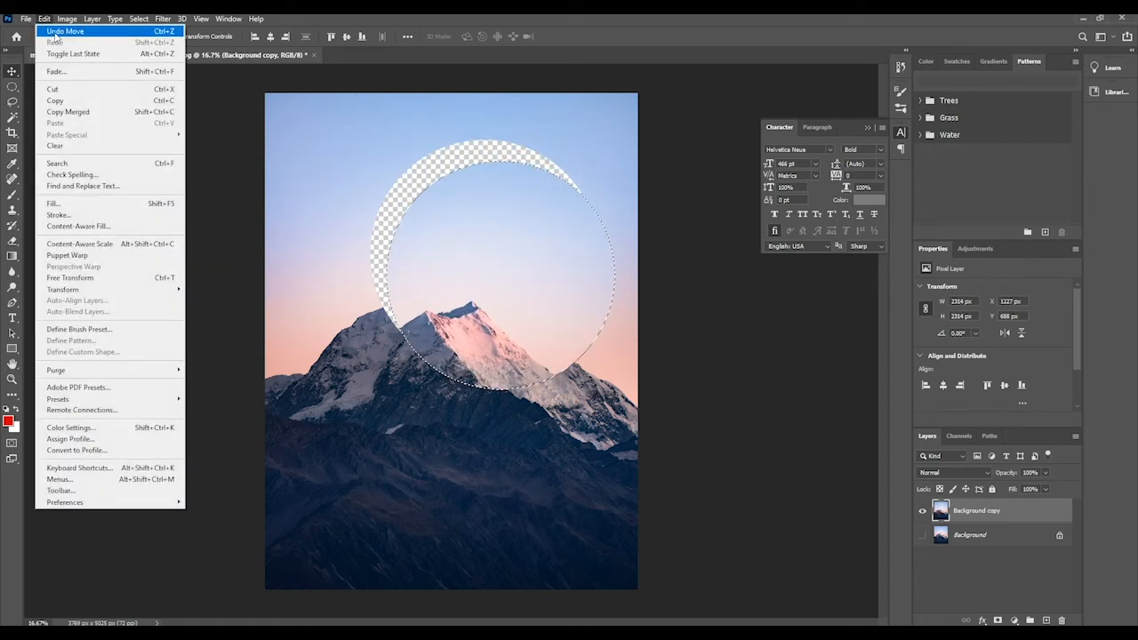
pyautogui.click(54, 32)
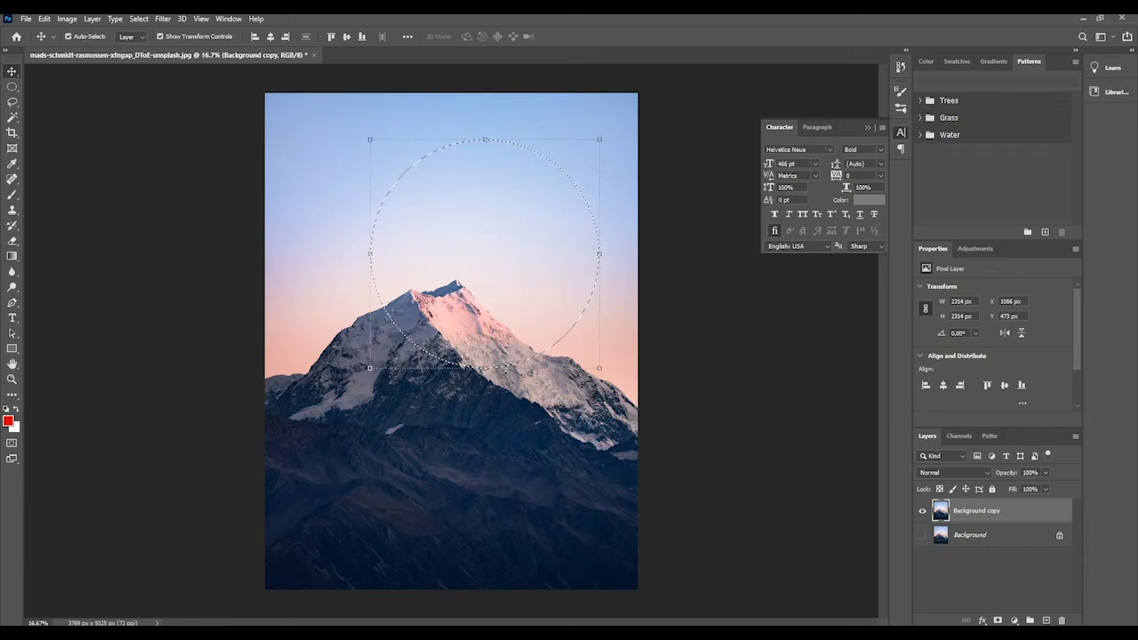
# - Try enlarging the circularly selected pixels to about 140%, cancel the transform, and clear the selection
pyautogui.moveTo(369, 368); pyautogui.dragTo(279, 459)
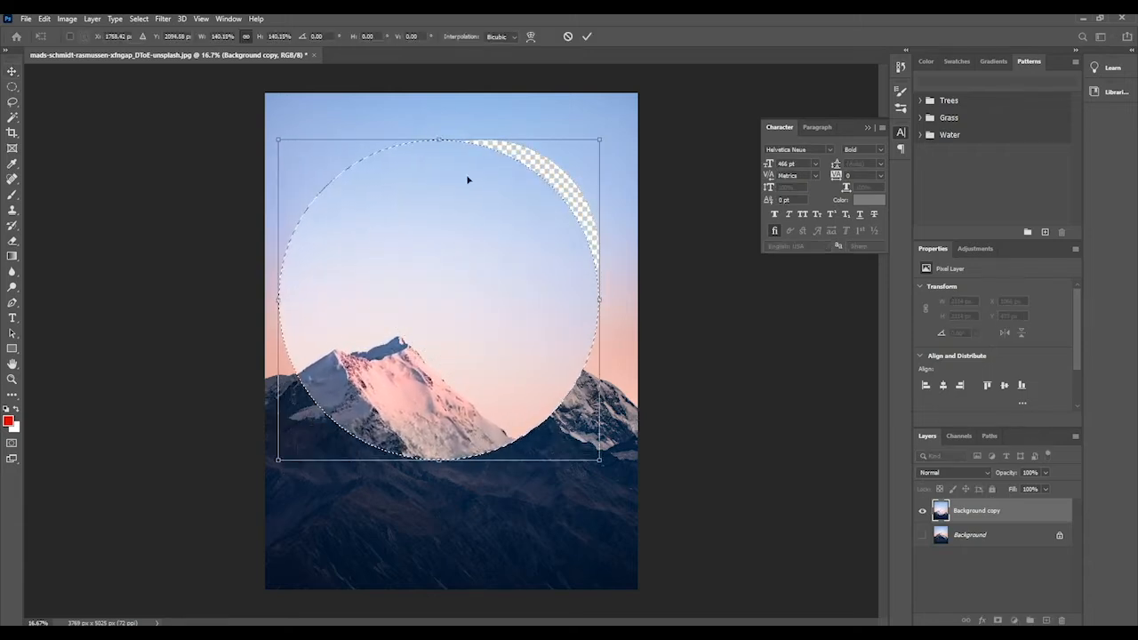
pyautogui.click(566, 37)
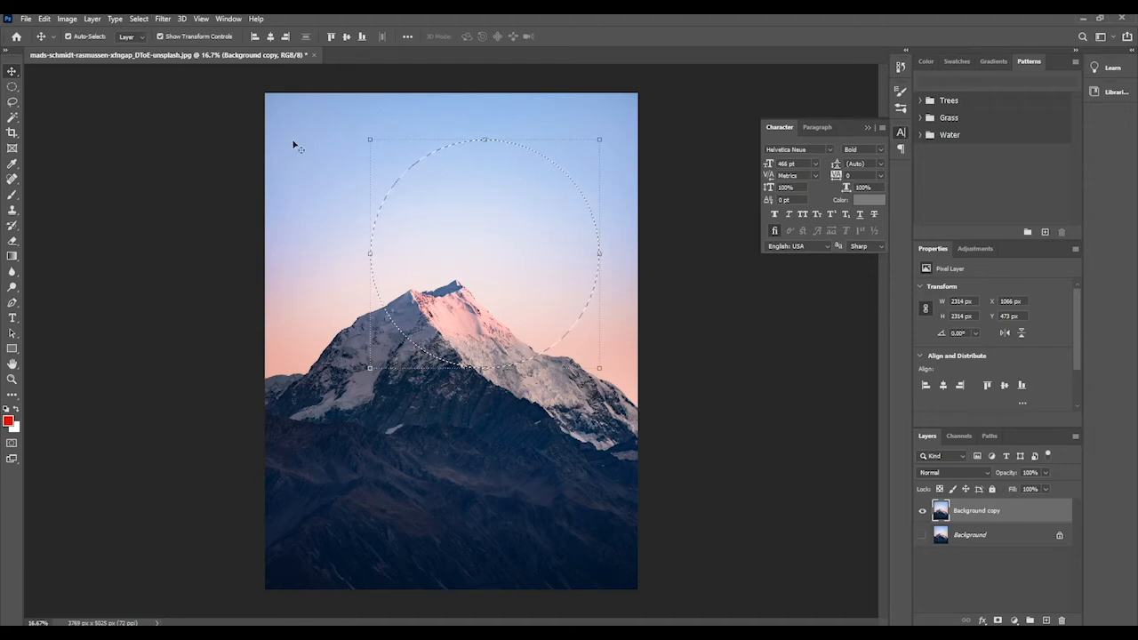
pyautogui.click(135, 19)
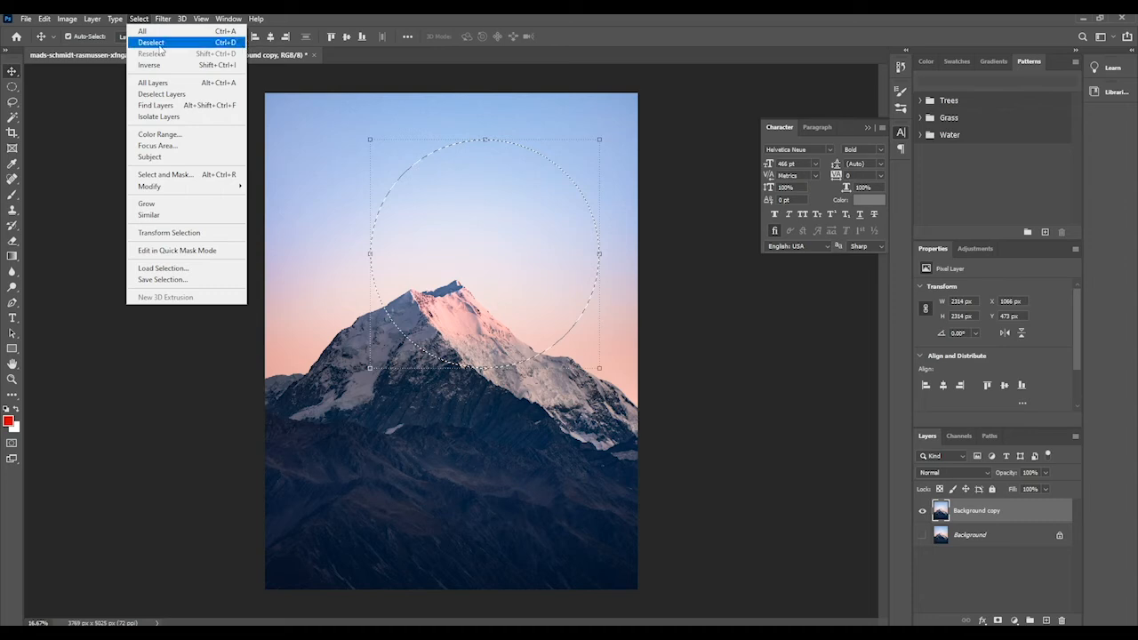
pyautogui.click(160, 46)
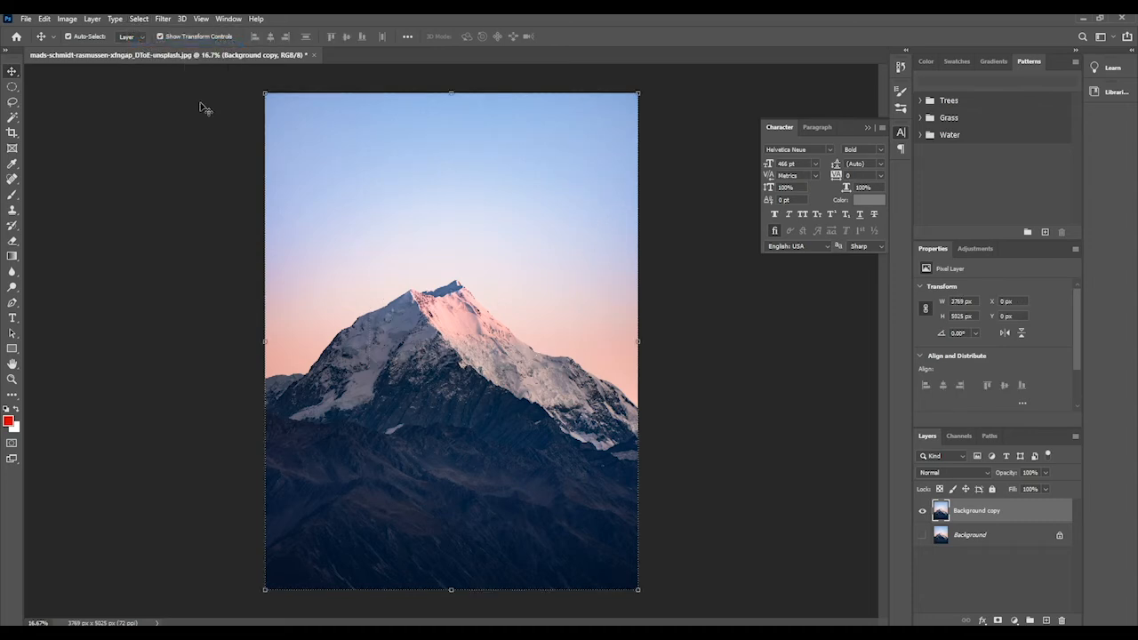
# - Make a rectangular selection about 2967 × 1398 px in the sky and shift its outline to about X 460, Y 300 px
pyautogui.click(15, 88)
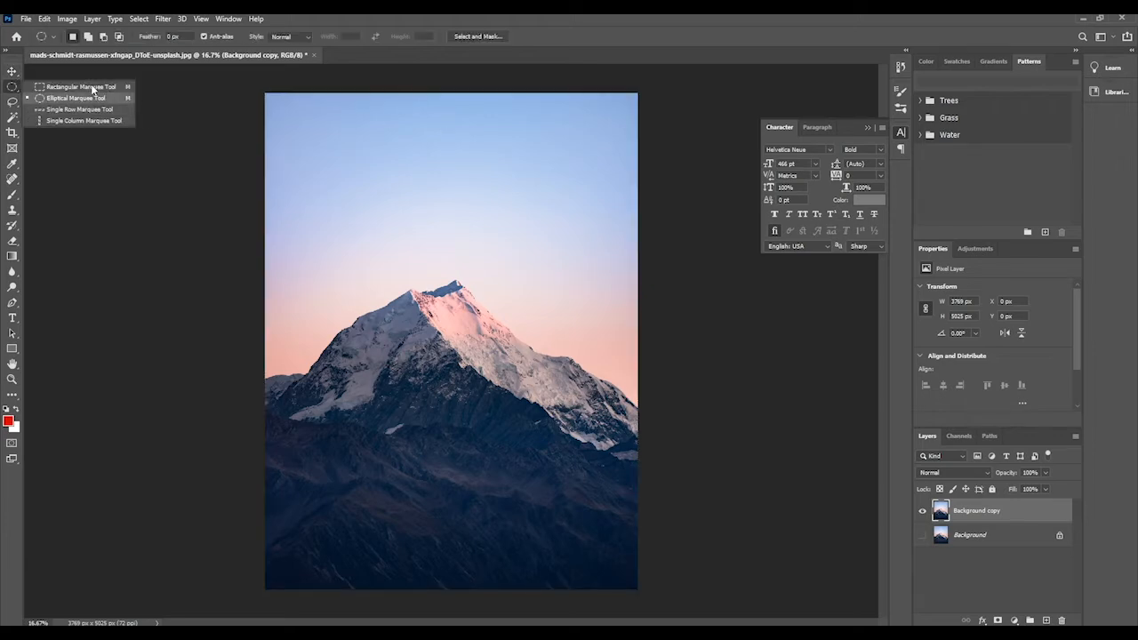
pyautogui.click(93, 87)
pyautogui.moveTo(311, 137); pyautogui.dragTo(608, 279)
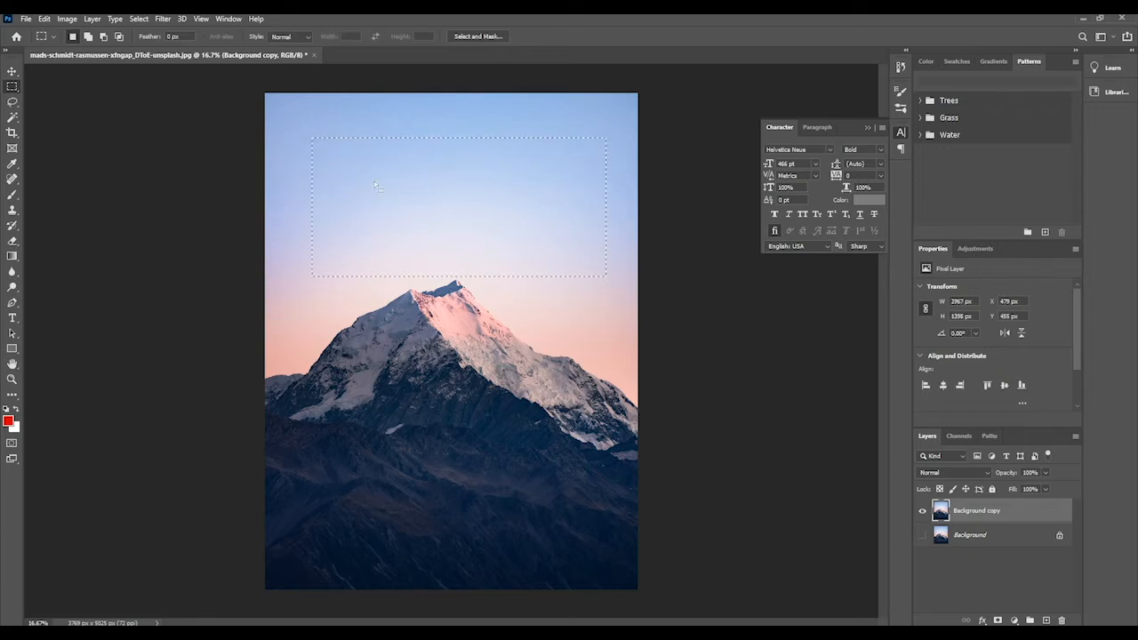
pyautogui.moveTo(377, 187); pyautogui.dragTo(436, 211)
pyautogui.moveTo(343, 204); pyautogui.dragTo(332, 206)
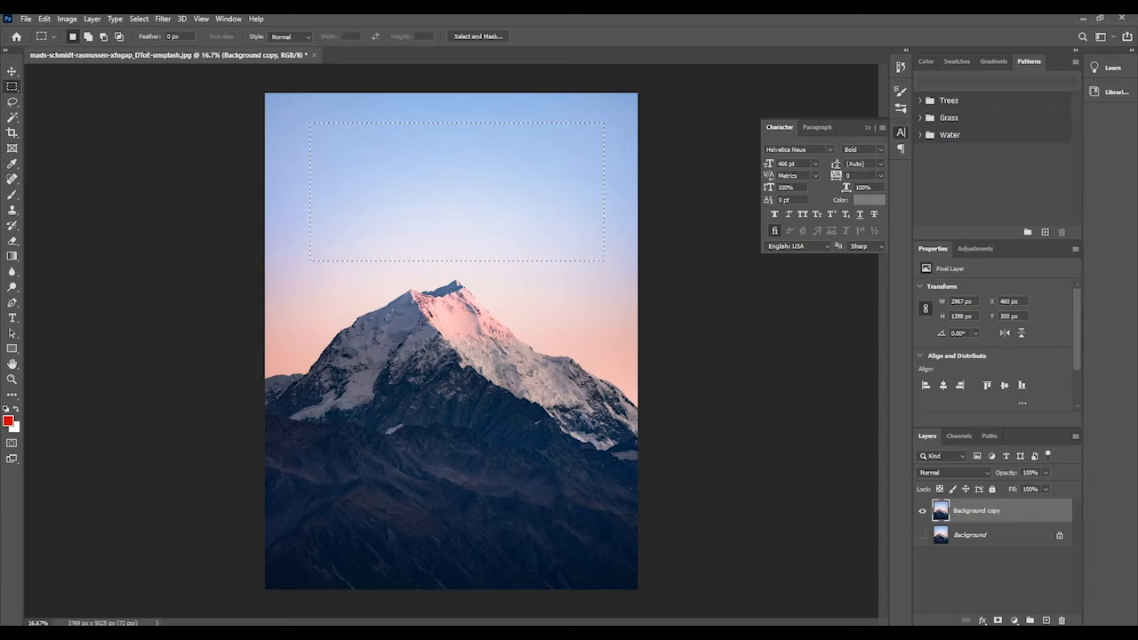
# - Try Transform Selection on the rectangular outline, scaling it to about 58% and rotating it about -22°, and cancel the transform
pyautogui.click(139, 20)
pyautogui.click(169, 232)
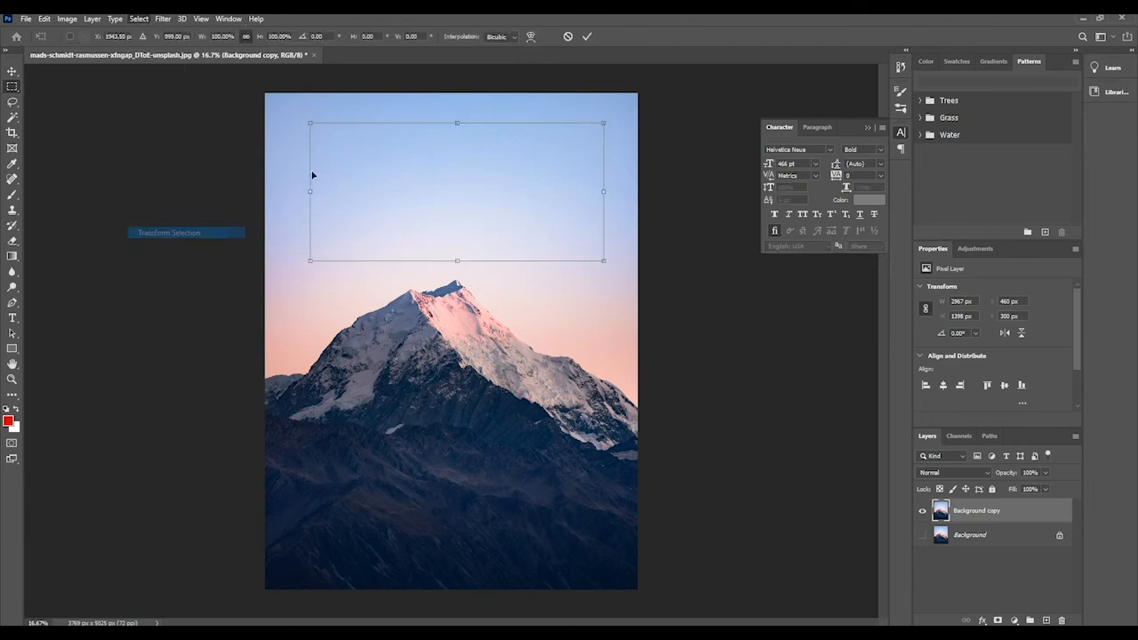
pyautogui.moveTo(308, 119); pyautogui.dragTo(407, 169)
pyautogui.moveTo(405, 215); pyautogui.dragTo(454, 286)
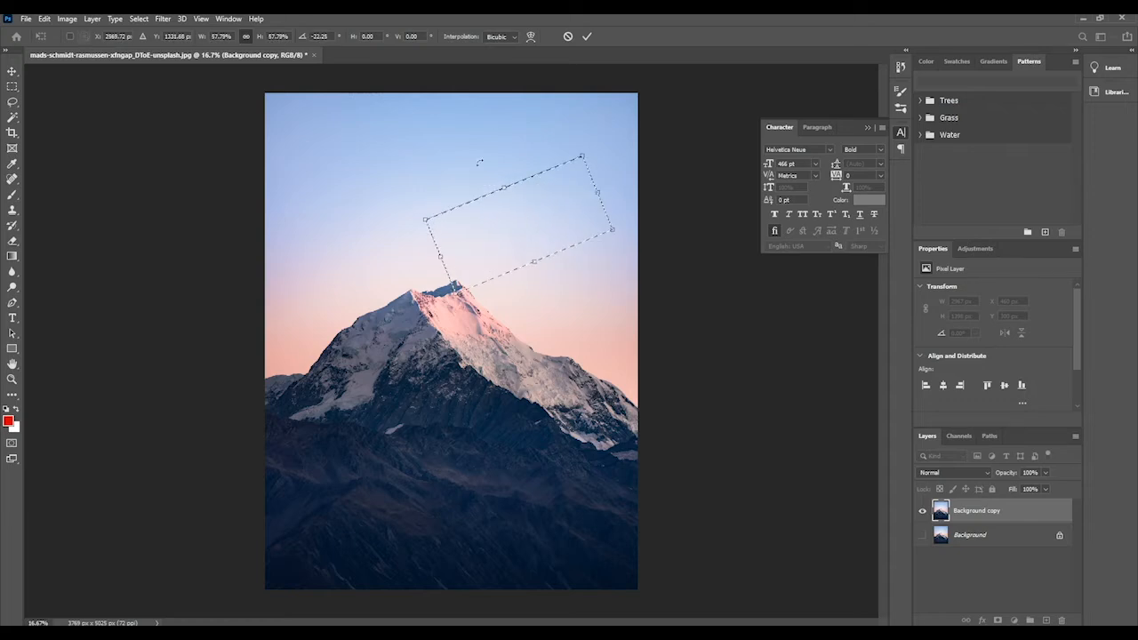
pyautogui.click(568, 37)
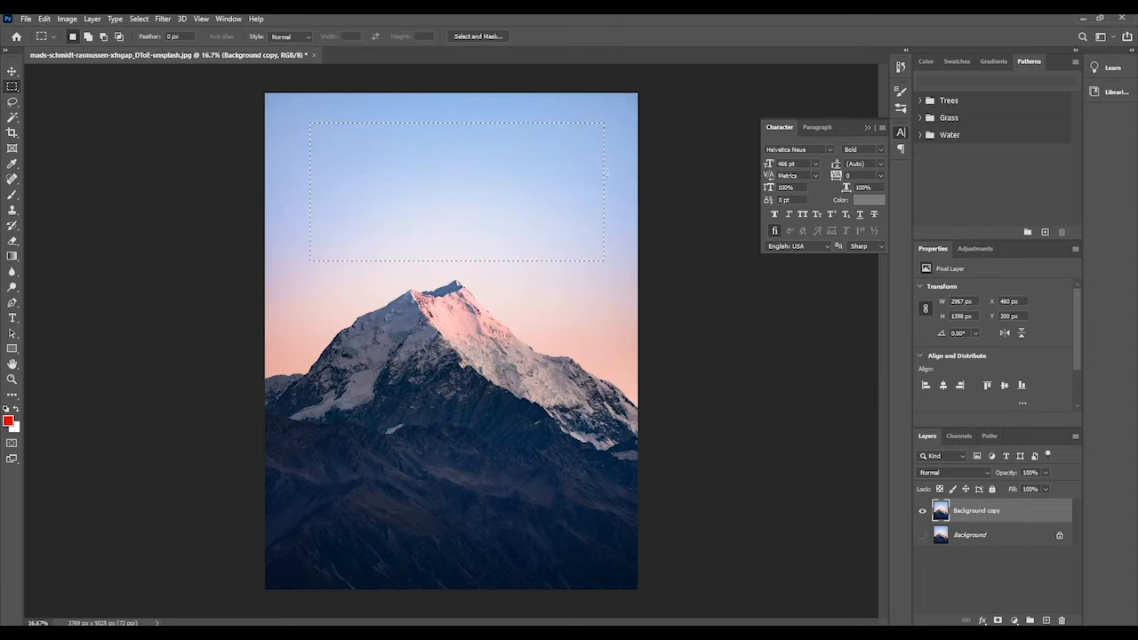
# - Reposition the rectangular selection to about X 401, Y 342 px and set the foreground color to a muted blue
pyautogui.moveTo(374, 147); pyautogui.dragTo(598, 148)
pyautogui.click(8, 422)
pyautogui.click(511, 309)
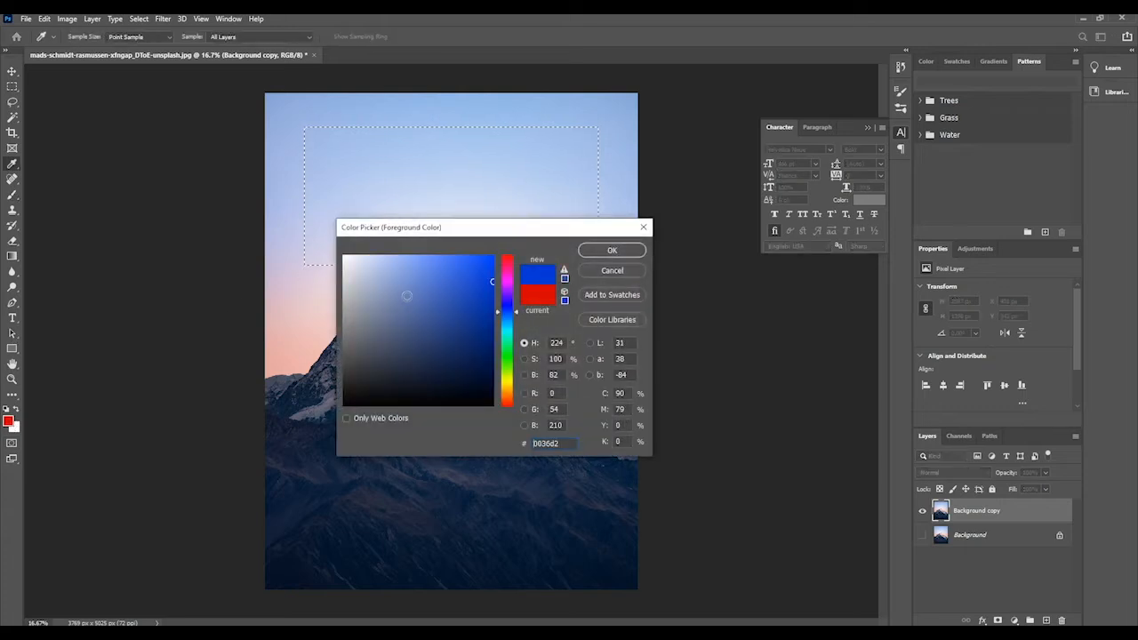
pyautogui.click(407, 296)
pyautogui.click(612, 250)
# - Paint blue brush strokes along the edges and inside of the rectangular sky selection, and clear the selection
pyautogui.moveTo(351, 208)
pyautogui.mouseDown()
pyautogui.moveTo(311, 197)
pyautogui.moveTo(330, 152)
pyautogui.moveTo(348, 165)
pyautogui.moveTo(336, 166)
pyautogui.moveTo(445, 86)
pyautogui.moveTo(317, 142)
pyautogui.moveTo(373, 121)
pyautogui.moveTo(400, 133)
pyautogui.moveTo(288, 184)
pyautogui.moveTo(390, 112)
pyautogui.moveTo(388, 136)
pyautogui.moveTo(219, 178)
pyautogui.moveTo(401, 118)
pyautogui.moveTo(384, 121)
pyautogui.moveTo(409, 134)
pyautogui.moveTo(575, 128)
pyautogui.moveTo(554, 133)
pyautogui.moveTo(626, 153)
pyautogui.moveTo(595, 222)
pyautogui.moveTo(643, 194)
pyautogui.moveTo(591, 209)
pyautogui.moveTo(589, 258)
pyautogui.moveTo(551, 305)
pyautogui.moveTo(577, 289)
pyautogui.moveTo(498, 317)
pyautogui.moveTo(487, 275)
pyautogui.moveTo(371, 307)
pyautogui.moveTo(430, 260)
pyautogui.moveTo(311, 269)
pyautogui.moveTo(345, 250)
pyautogui.moveTo(274, 258)
pyautogui.moveTo(335, 240)
pyautogui.moveTo(347, 220)
pyautogui.moveTo(302, 230)
pyautogui.moveTo(306, 268)
pyautogui.moveTo(288, 242)
pyautogui.moveTo(311, 215)
pyautogui.moveTo(298, 210)
pyautogui.moveTo(323, 215)
pyautogui.moveTo(446, 162)
pyautogui.moveTo(405, 148)
pyautogui.moveTo(378, 182)
pyautogui.mouseUp()
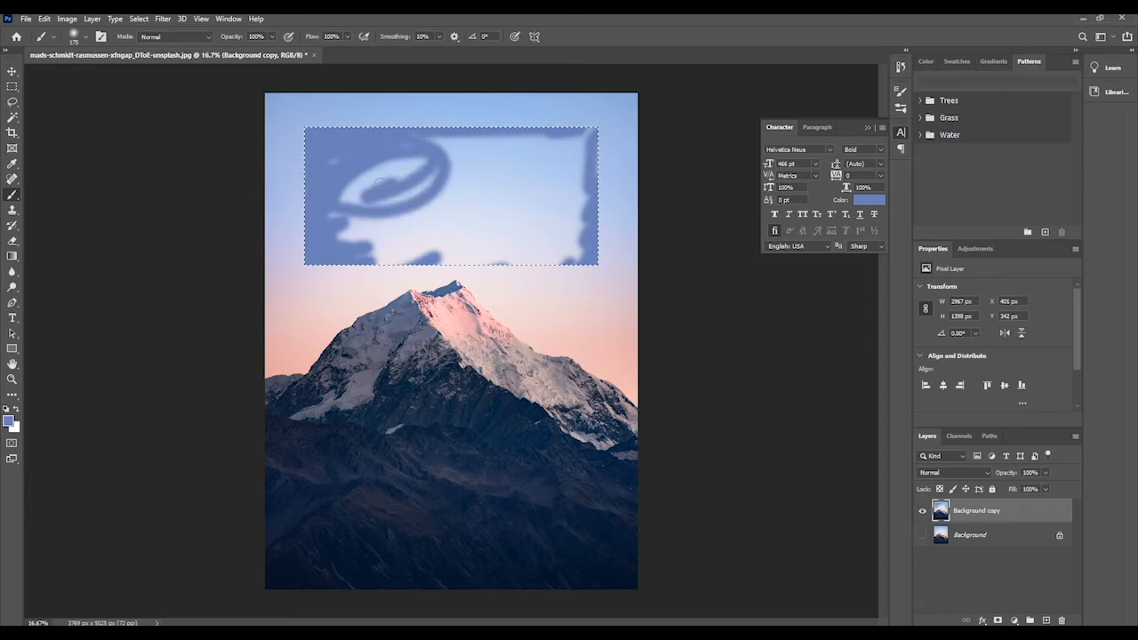
pyautogui.click(138, 19)
pyautogui.click(153, 43)
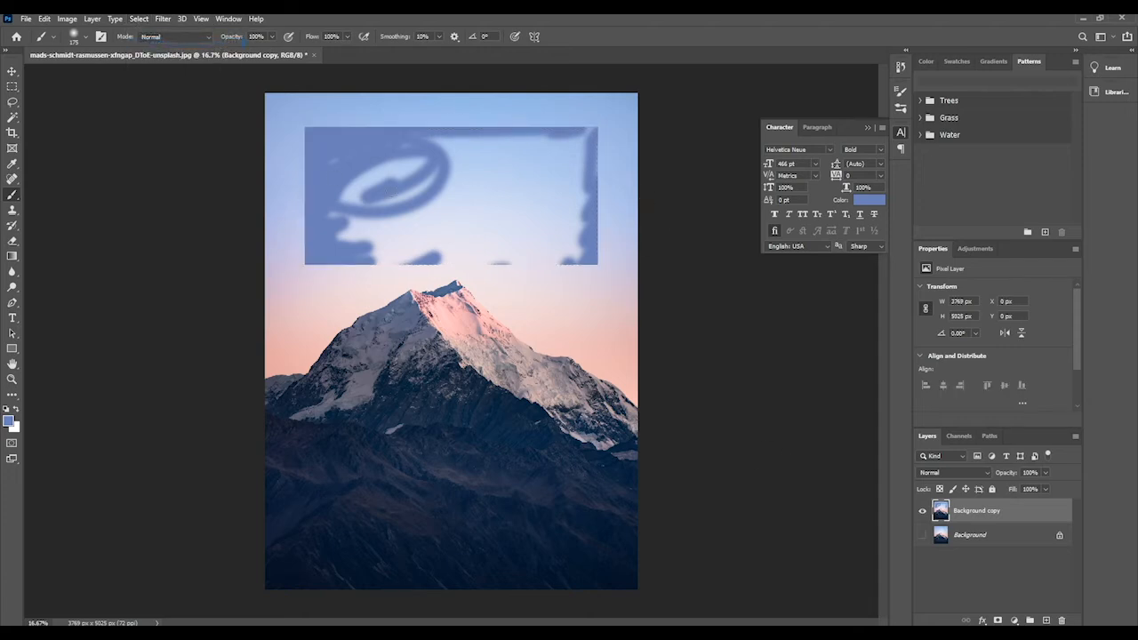
# - Replace the painted layer copy with a fresh duplicate of the Background layer, and hide the original Background
pyautogui.moveTo(953, 510); pyautogui.dragTo(1061, 620)
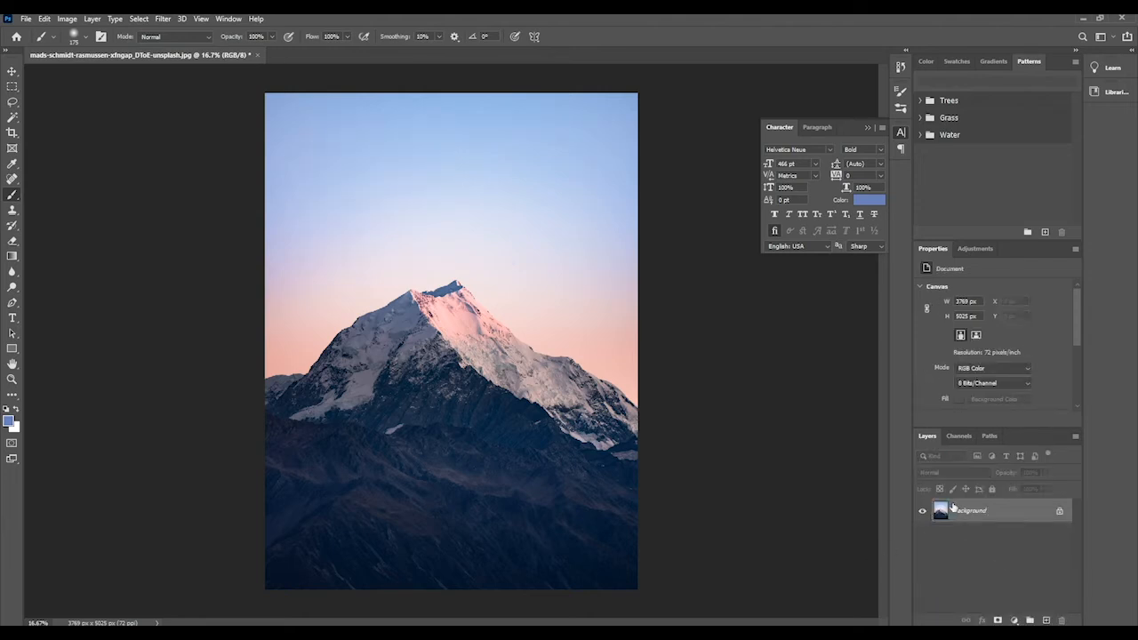
pyautogui.moveTo(953, 507); pyautogui.dragTo(1047, 618)
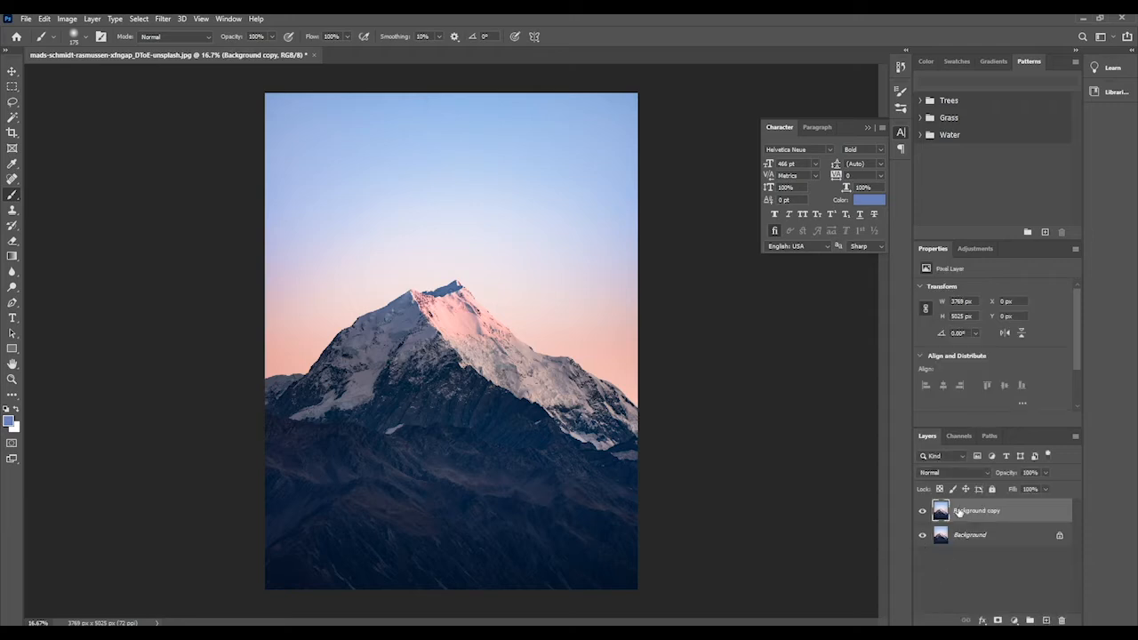
pyautogui.click(922, 534)
# - Select a rectangular sky area about 2685 × 1116 px above the peak with the Rectangular Marquee, and deselect it
pyautogui.click(13, 86)
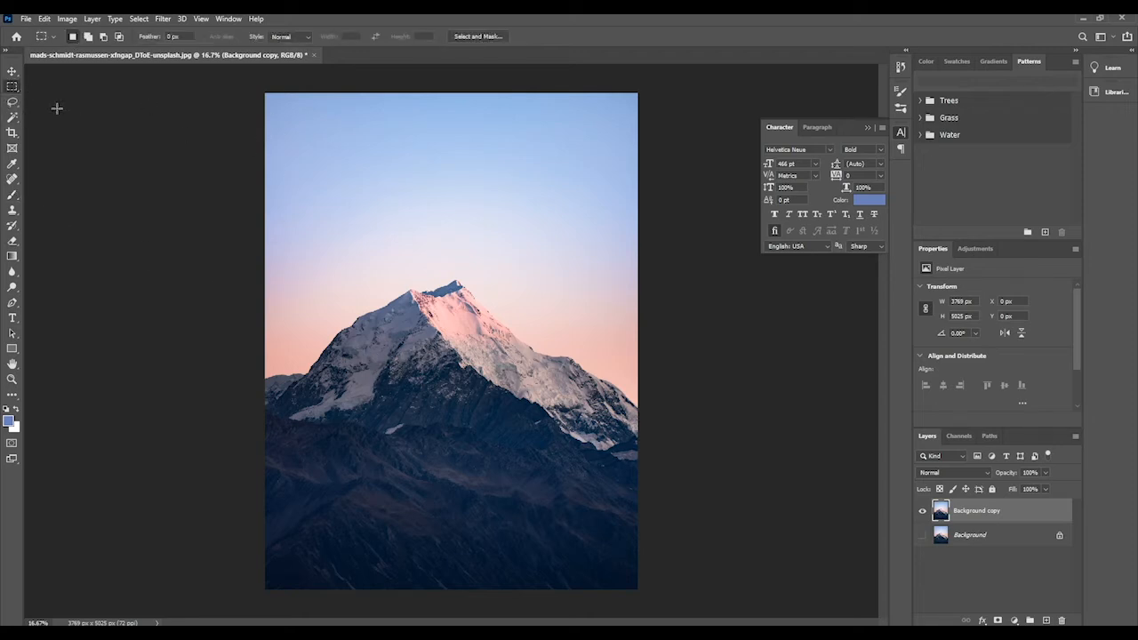
pyautogui.rightClick(13, 87)
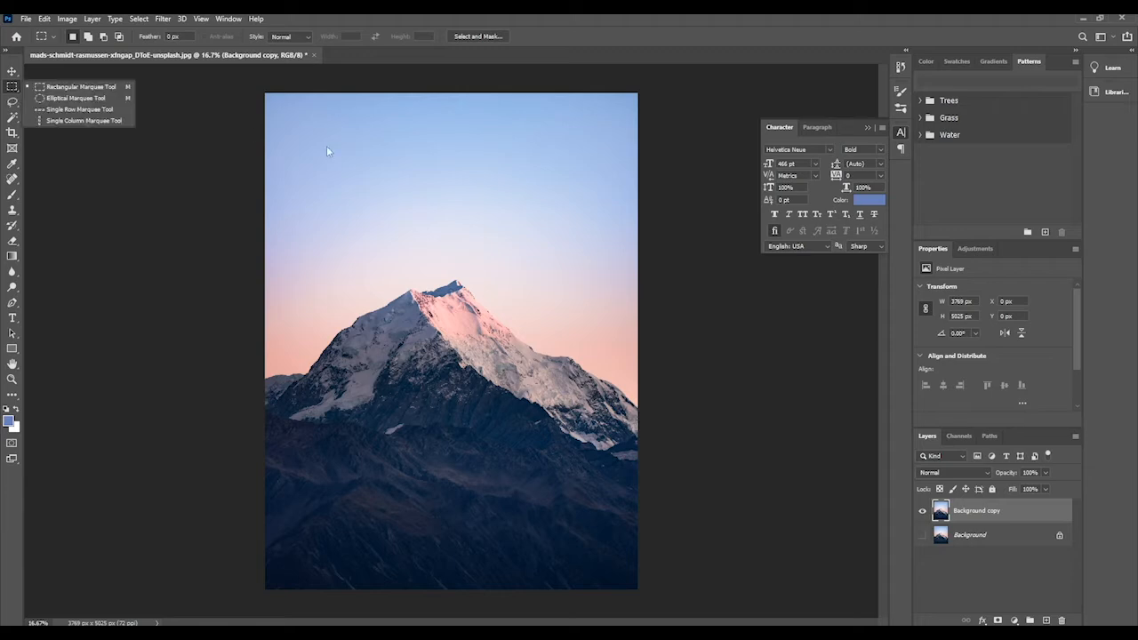
pyautogui.click(80, 87)
pyautogui.moveTo(322, 158); pyautogui.dragTo(586, 276)
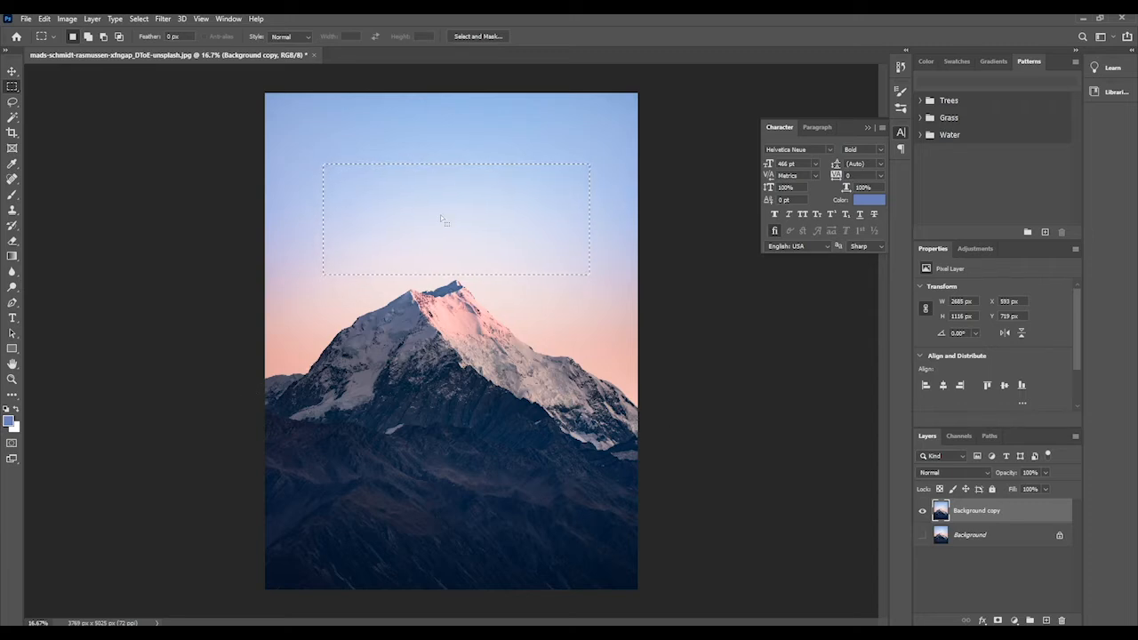
pyautogui.click(115, 19)
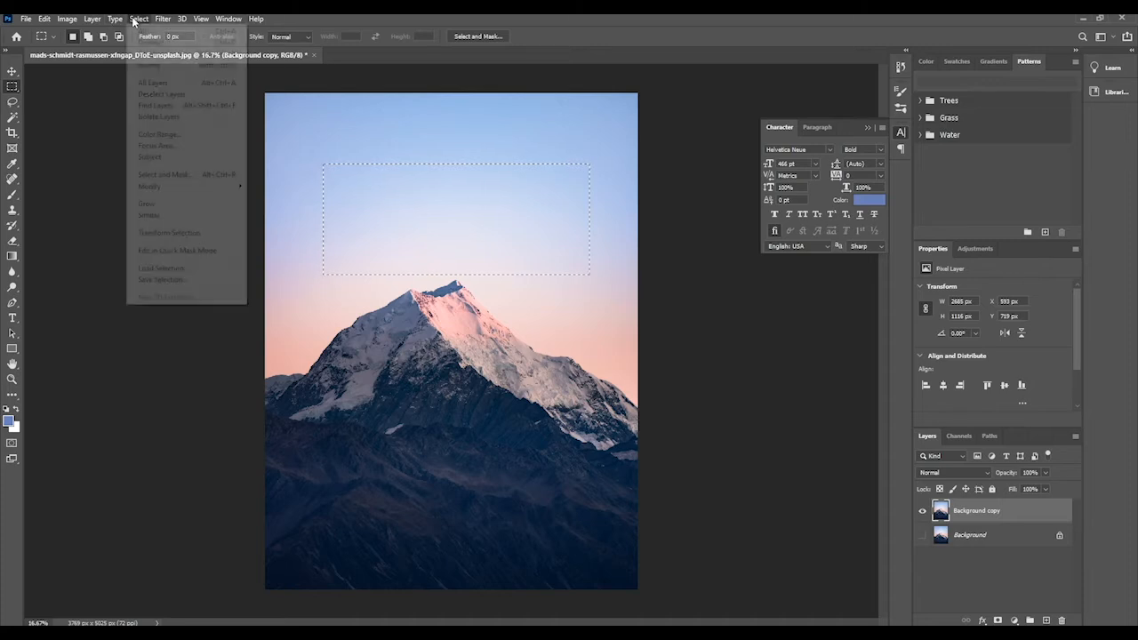
pyautogui.click(150, 41)
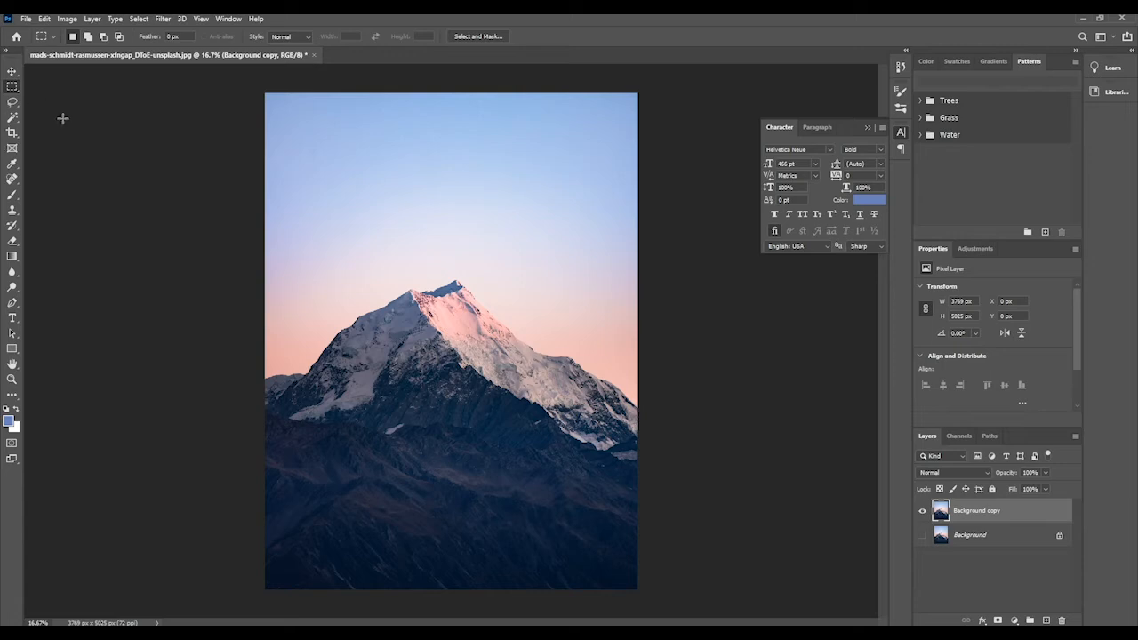
# - Select the entire sky above the mountain ridge with the Quick Selection tool, and clear the selection
pyautogui.moveTo(12, 118); pyautogui.dragTo(42, 118)
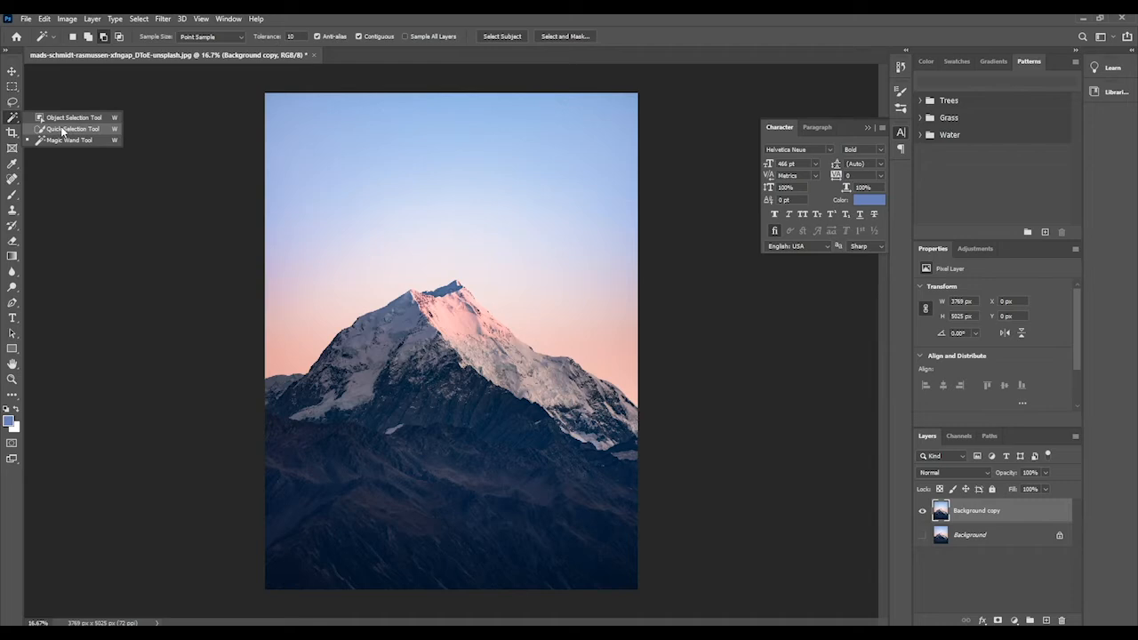
pyautogui.click(62, 130)
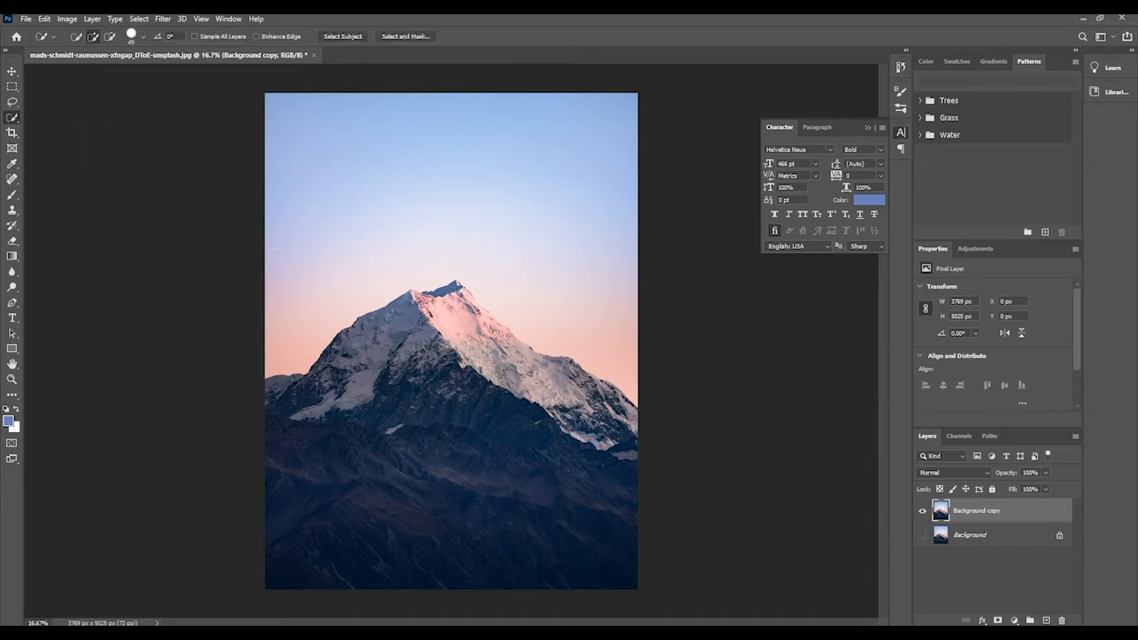
pyautogui.moveTo(16, 120); pyautogui.dragTo(74, 122)
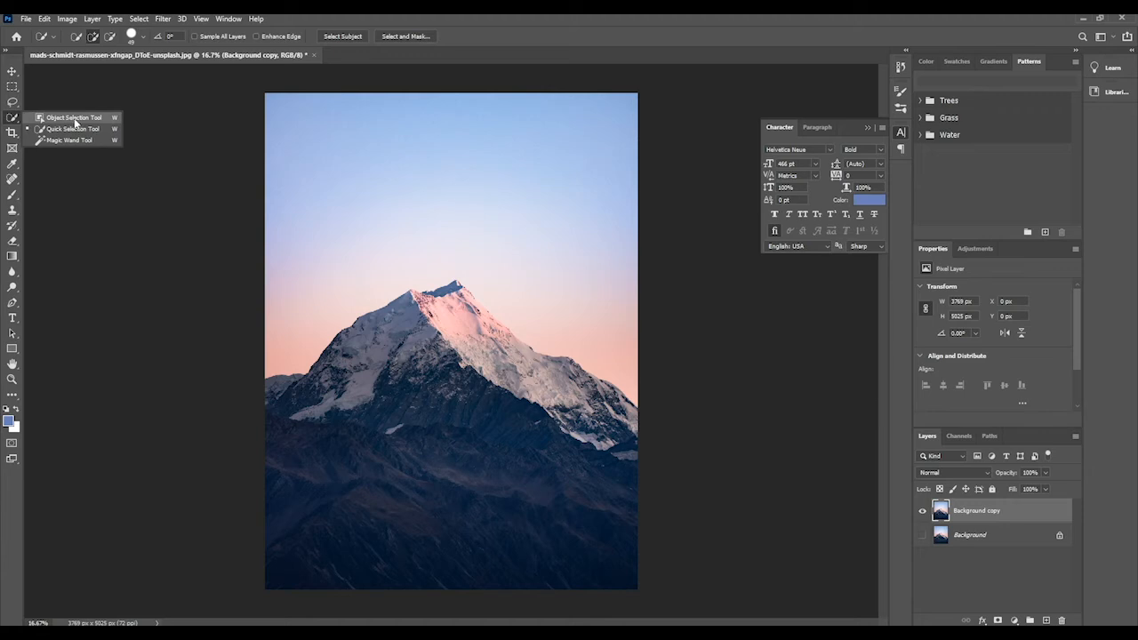
pyautogui.click(11, 120)
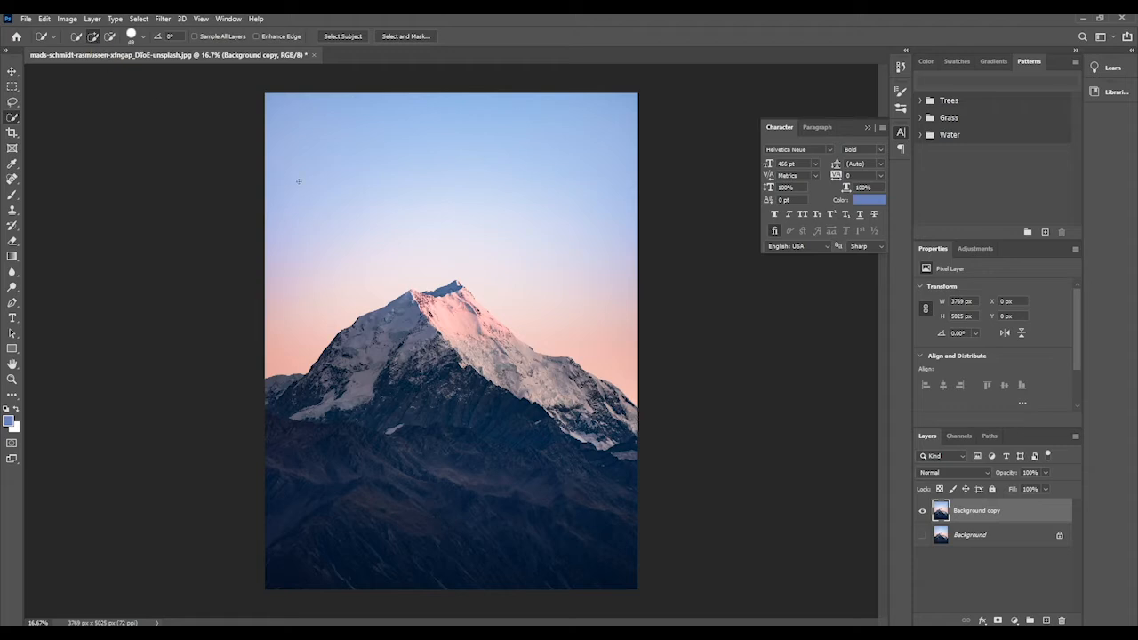
pyautogui.moveTo(299, 181); pyautogui.dragTo(303, 189)
pyautogui.moveTo(397, 168)
pyautogui.mouseDown()
pyautogui.moveTo(379, 137)
pyautogui.moveTo(310, 136)
pyautogui.mouseUp()
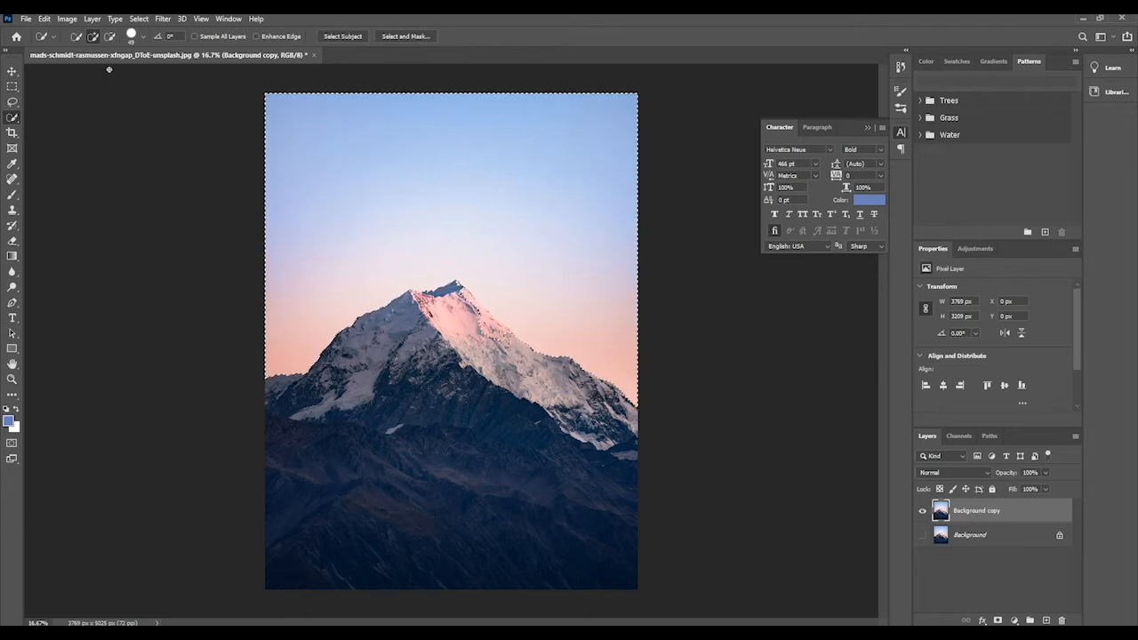
pyautogui.click(139, 19)
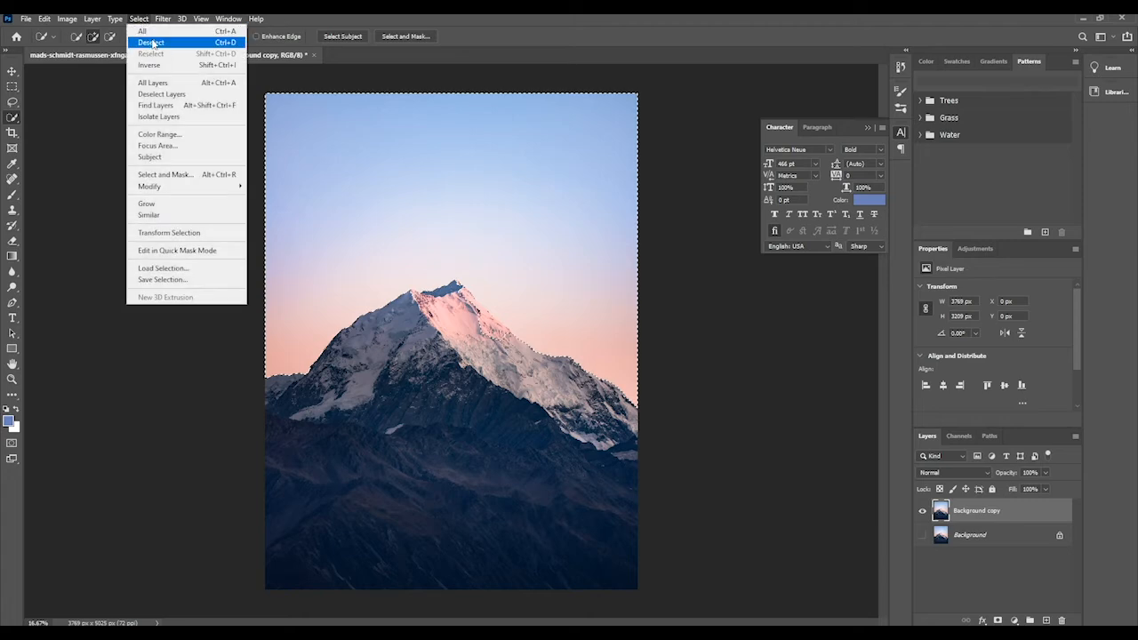
pyautogui.click(151, 42)
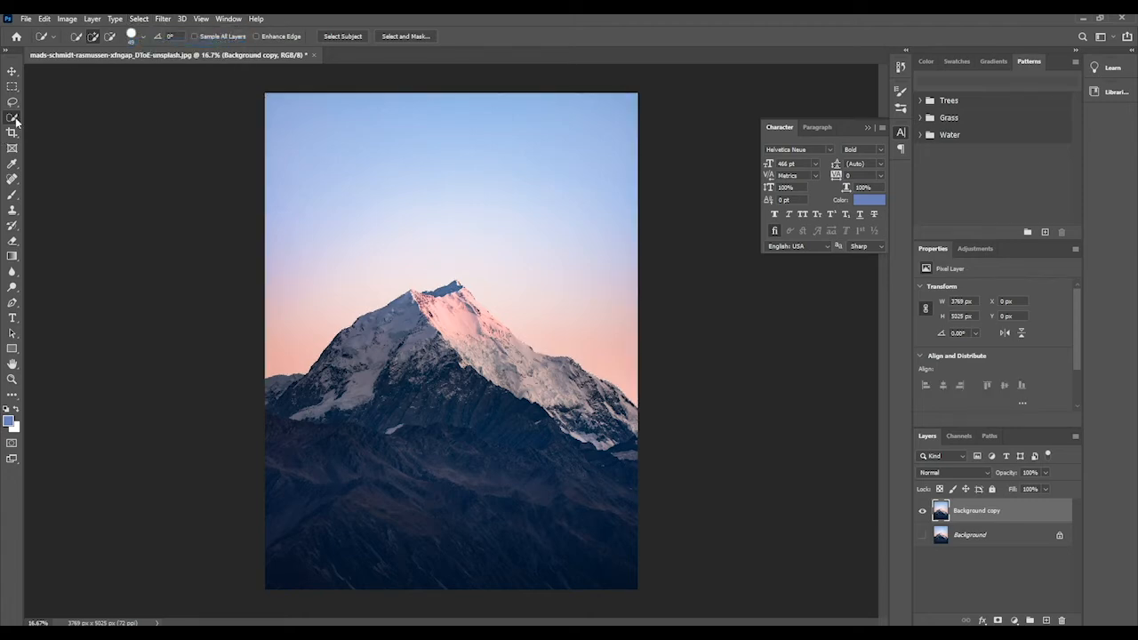
# - Select small patches of the blue sky with the Magic Wand at tolerance 10, using the add-to-selection mode
pyautogui.rightClick(11, 118)
pyautogui.click(83, 141)
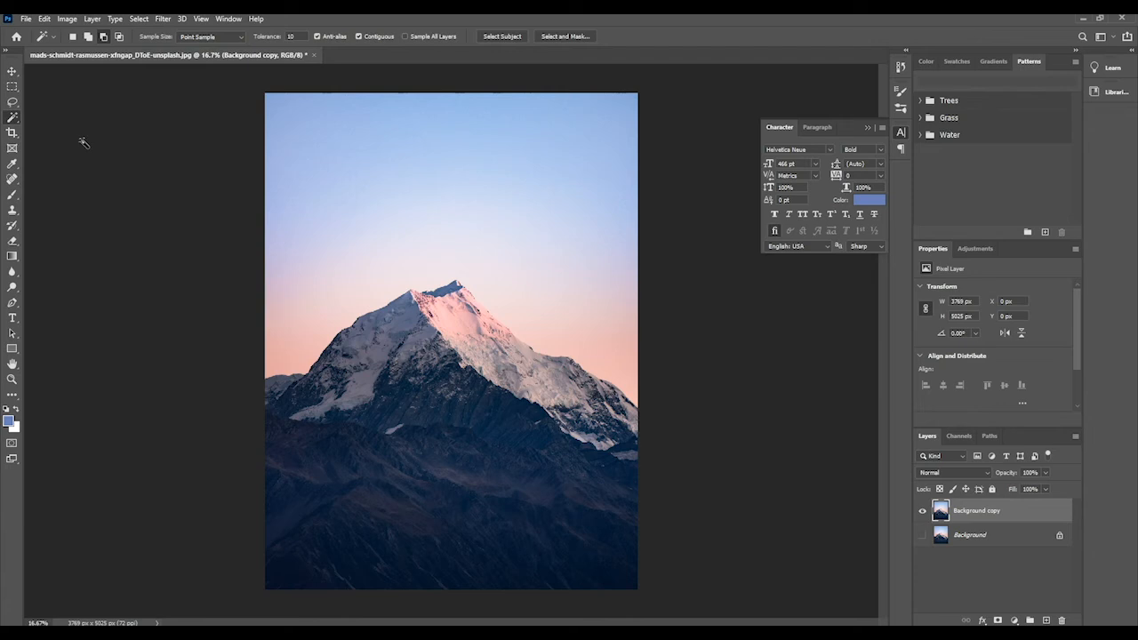
pyautogui.click(287, 140)
pyautogui.click(88, 36)
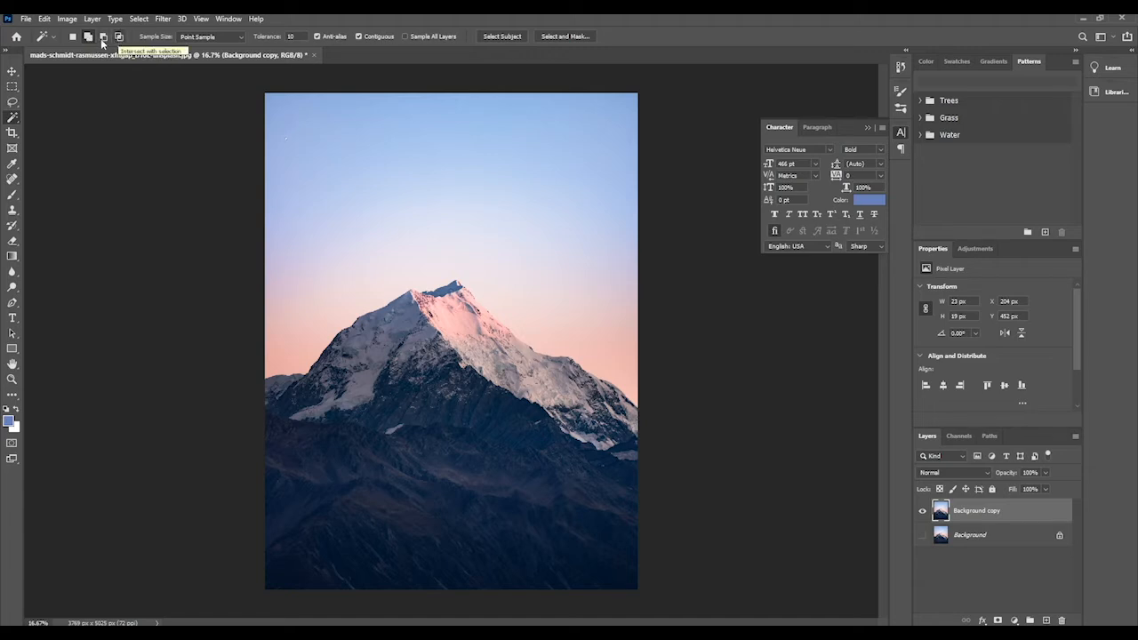
pyautogui.click(87, 38)
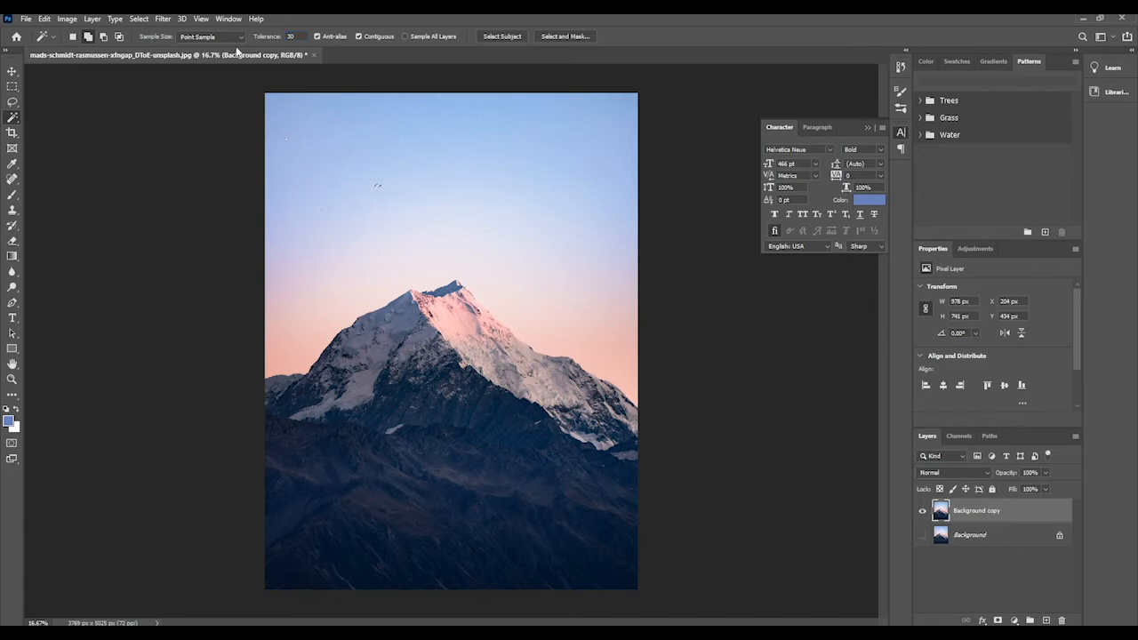
# - Try Magic Wand selections on the upper and middle sky at tolerance 30, and clear them
pyautogui.click(376, 144)
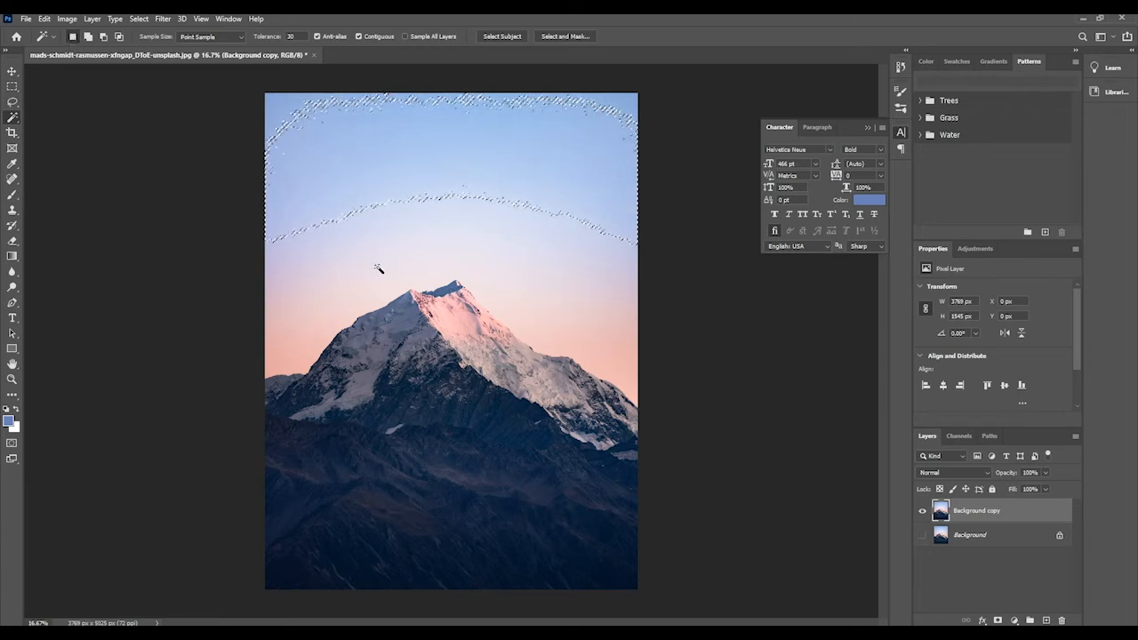
pyautogui.hotkey('ctrl', 'd')
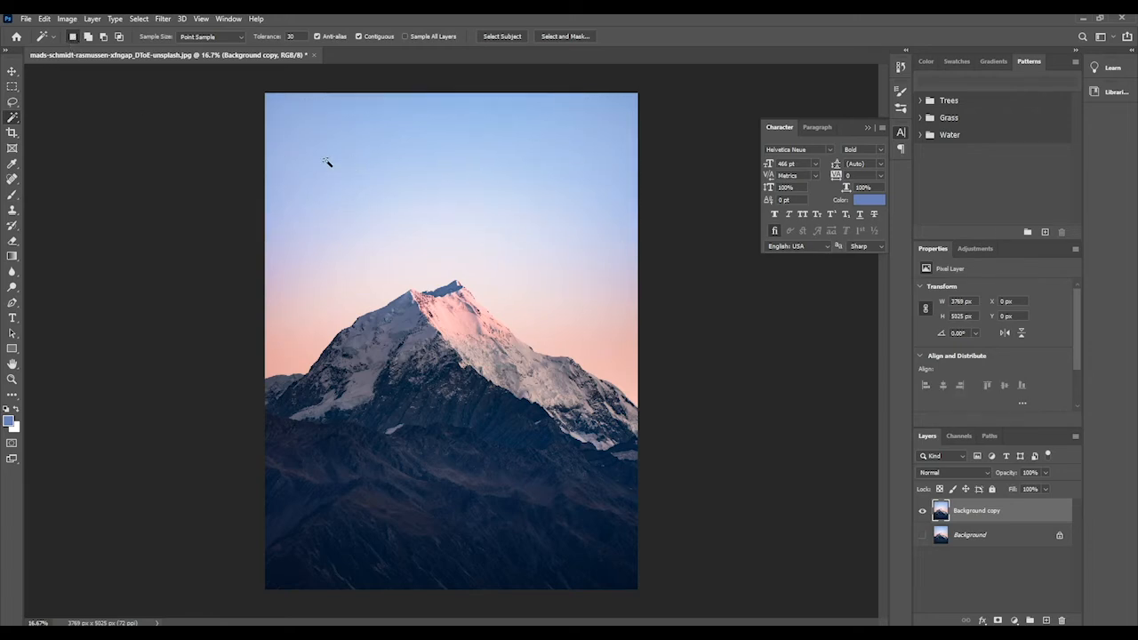
pyautogui.hotkey('ctrl', 'd')
pyautogui.click(507, 193)
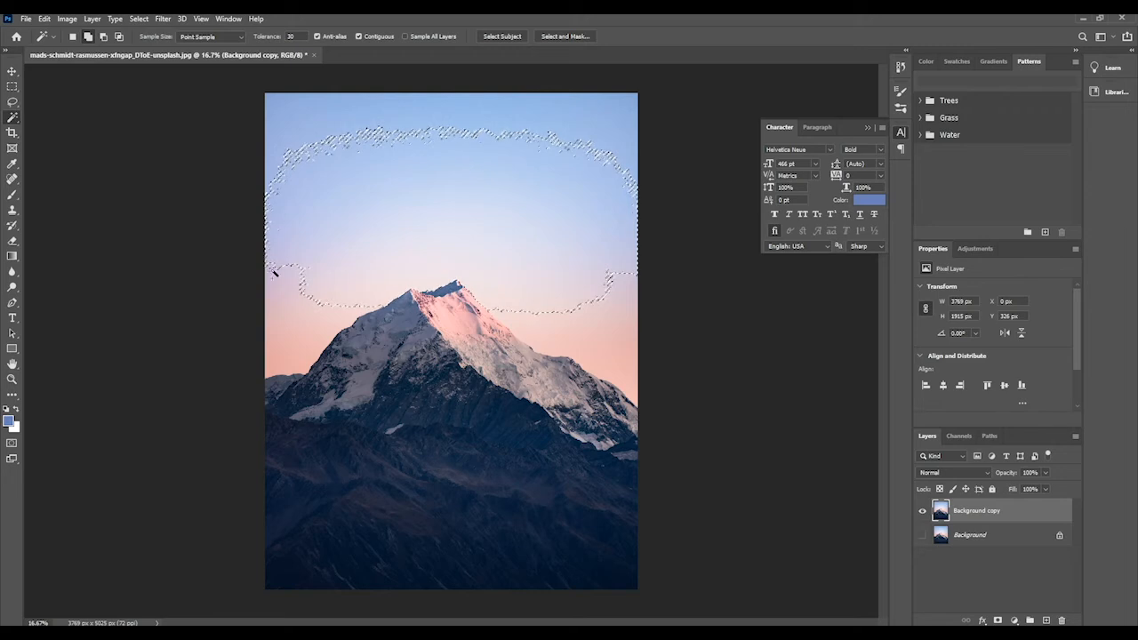
pyautogui.click(316, 129)
pyautogui.hotkey('ctrl', 'd')
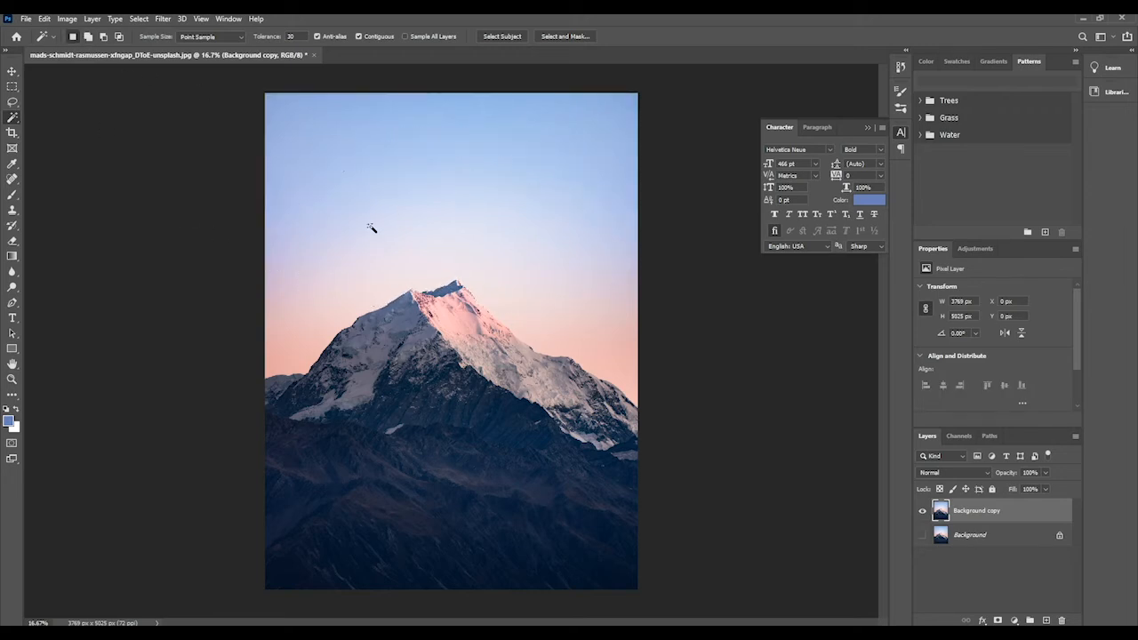
# - Select the upper sky with the Magic Wand at tolerance 30, and add the remaining sky down to the ridge
pyautogui.click(359, 125)
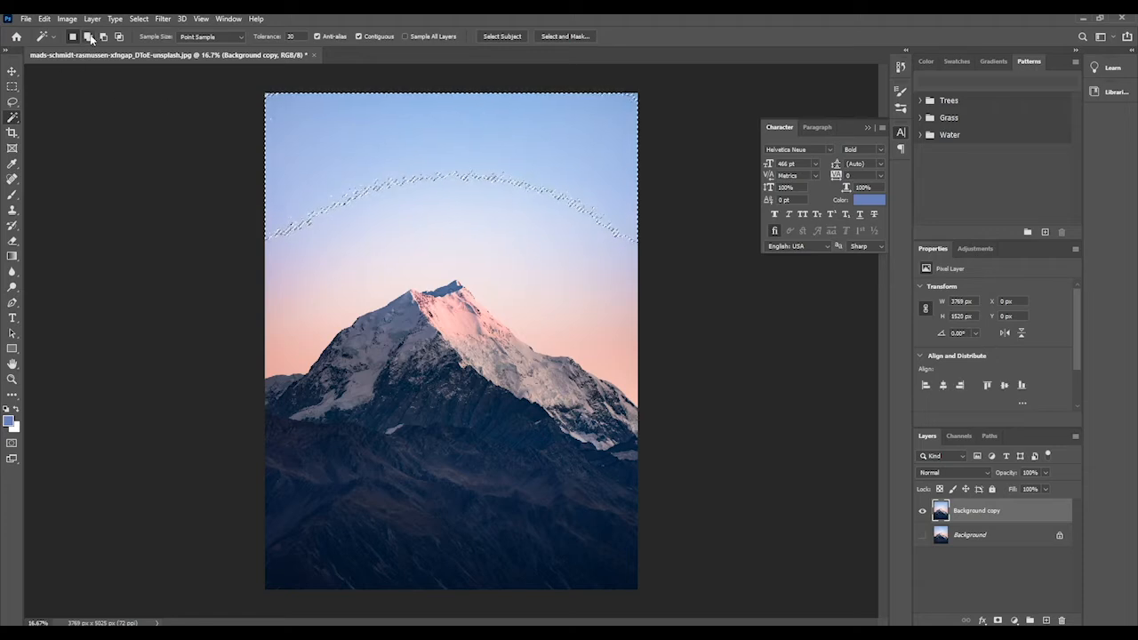
pyautogui.click(89, 37)
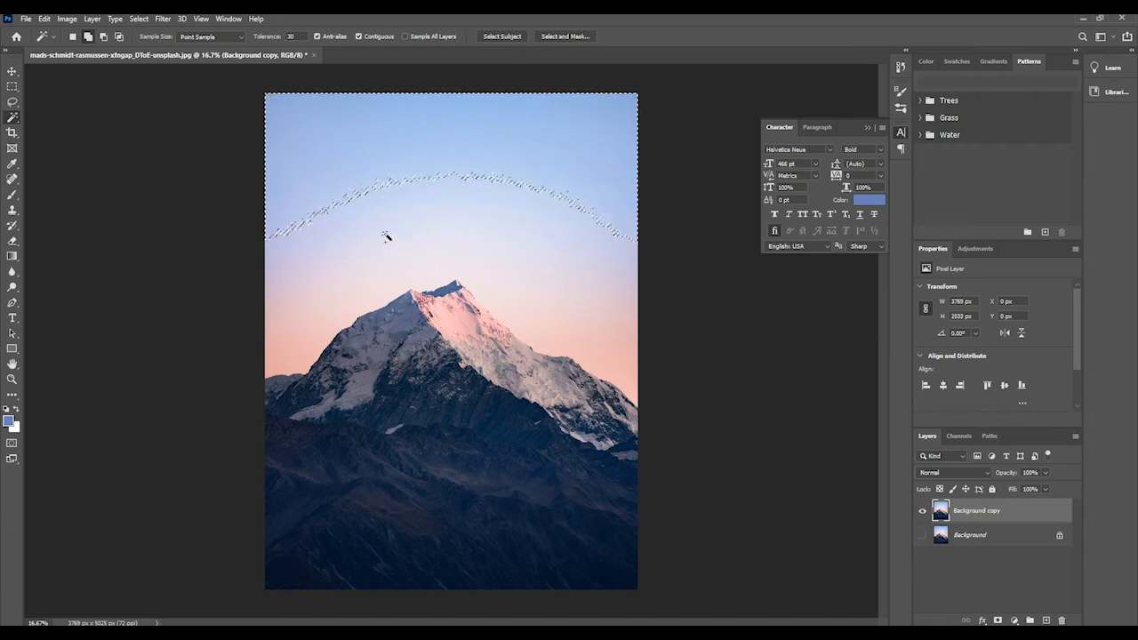
pyautogui.click(387, 236)
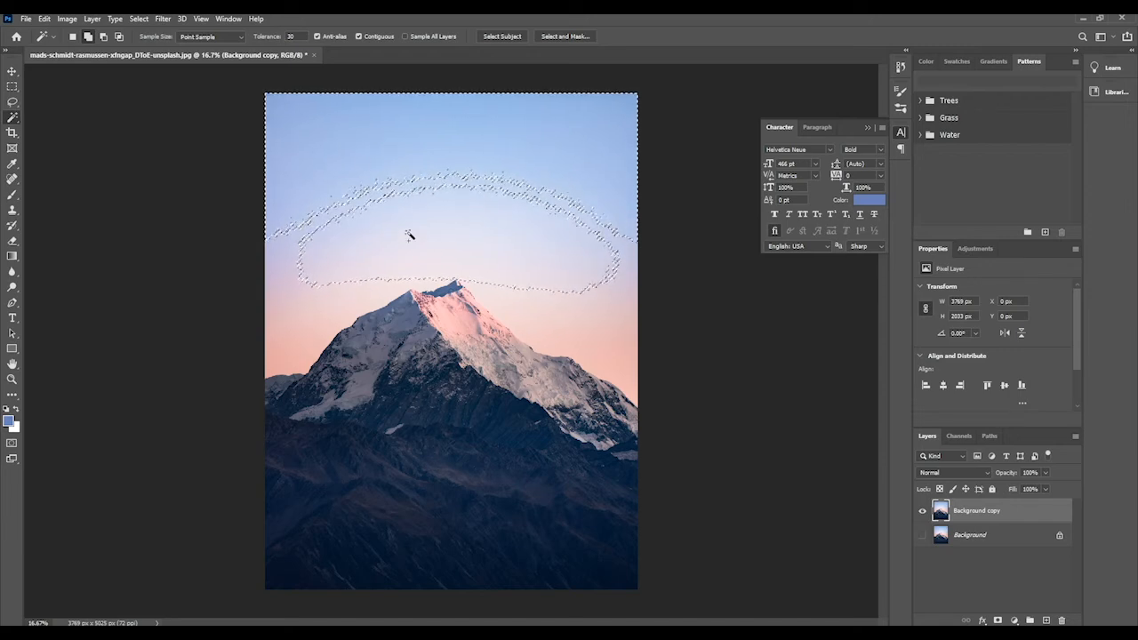
pyautogui.click(410, 186)
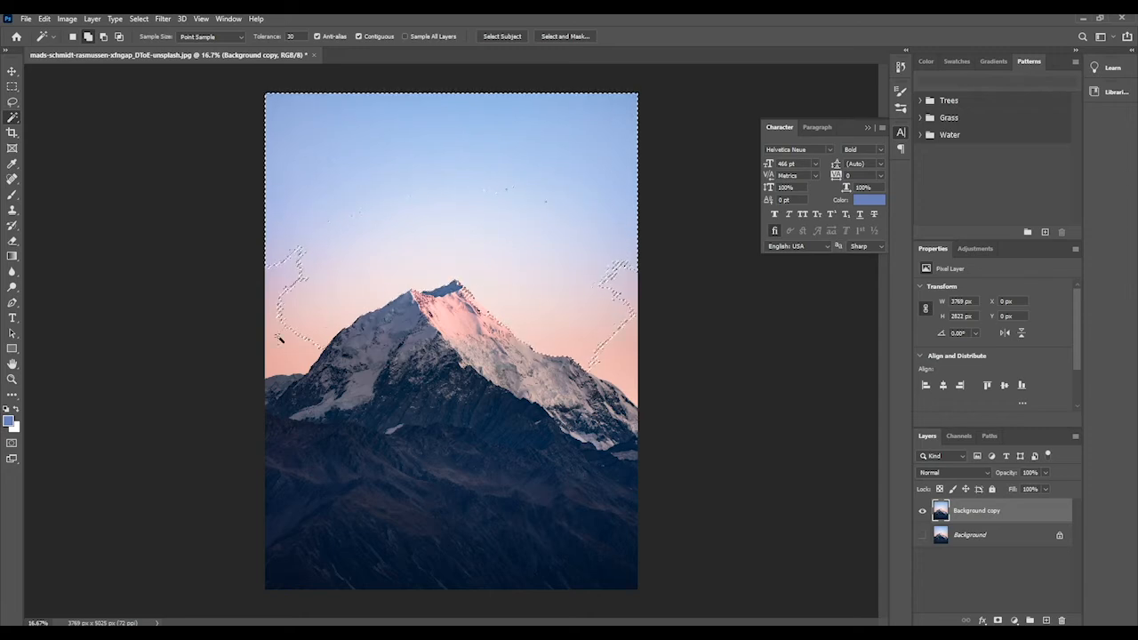
pyautogui.click(288, 280)
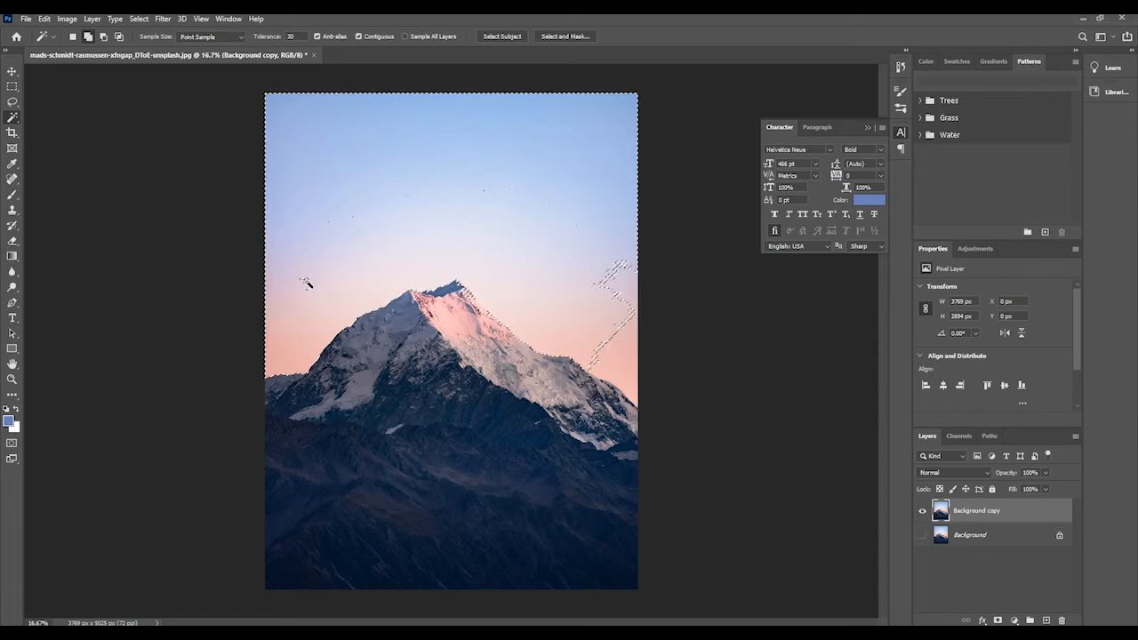
pyautogui.click(305, 281)
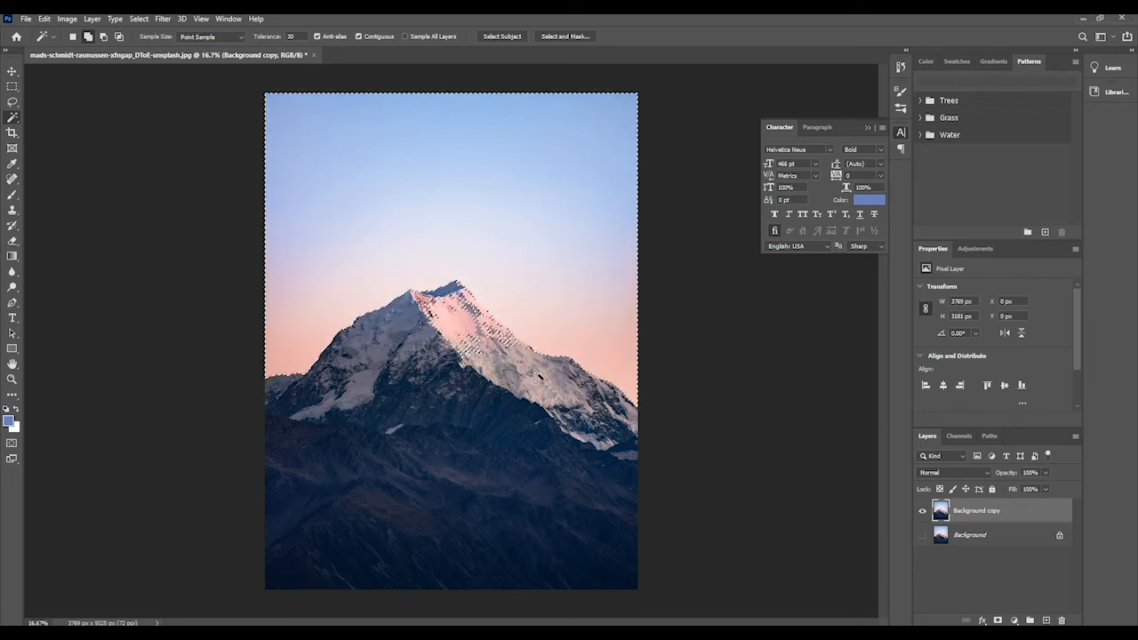
# - Subtract the sunlit pink snow face below the summit from the sky selection with the Magic Wand
pyautogui.click(139, 21)
pyautogui.click(97, 38)
pyautogui.click(103, 38)
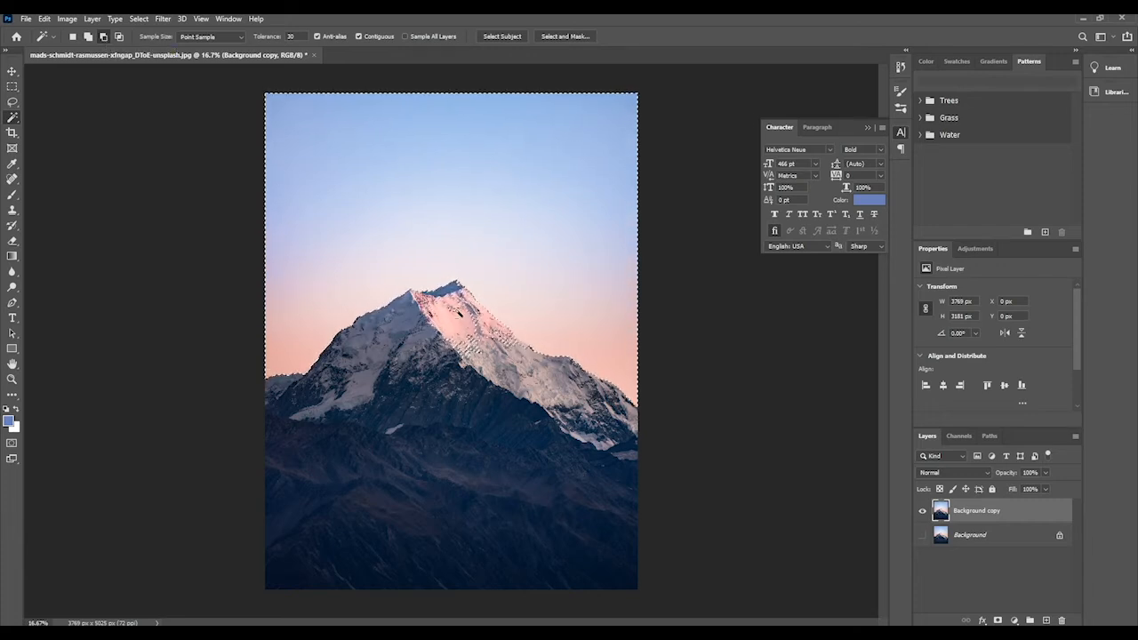
pyautogui.click(460, 315)
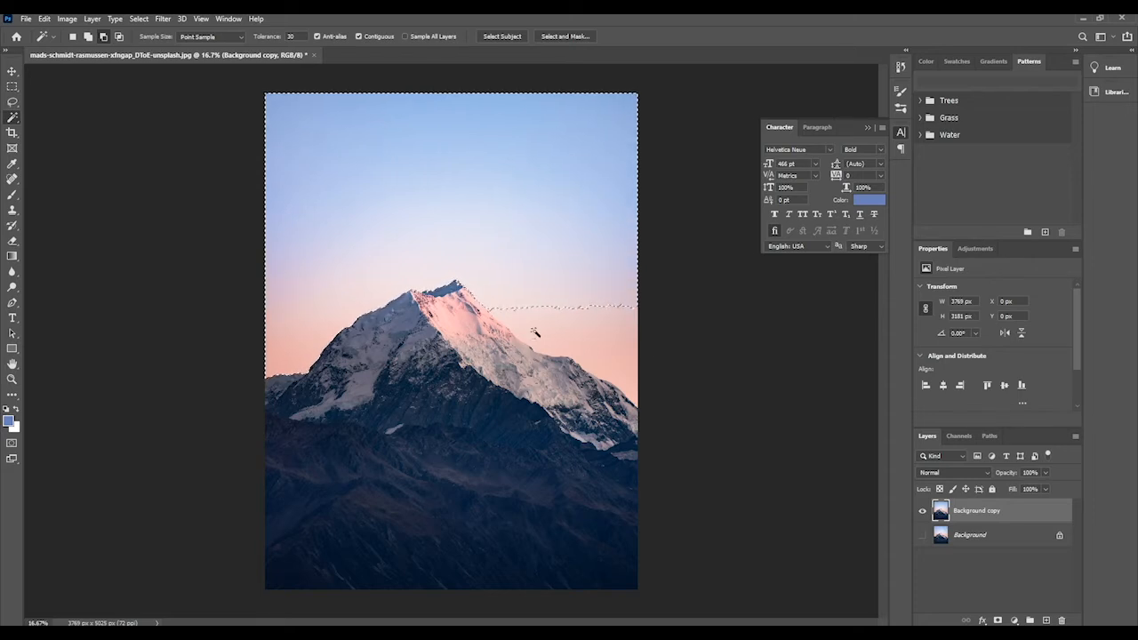
# - Set the Magic Wand tolerance to 15 and add the missing sky areas right of the peak to the selection
pyautogui.click(87, 37)
pyautogui.click(291, 37)
pyautogui.write('15')
pyautogui.click(569, 330)
pyautogui.click(507, 313)
pyautogui.click(601, 353)
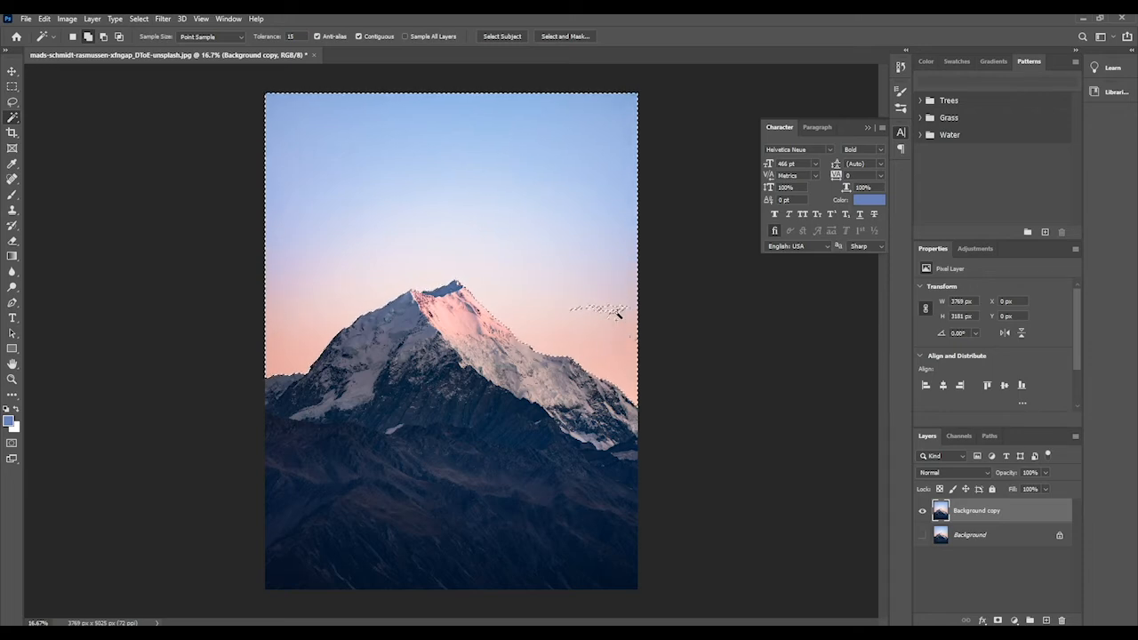
pyautogui.click(622, 331)
# - Clear the sky selection and undo the deselection
pyautogui.hotkey('ctrl', 'd')
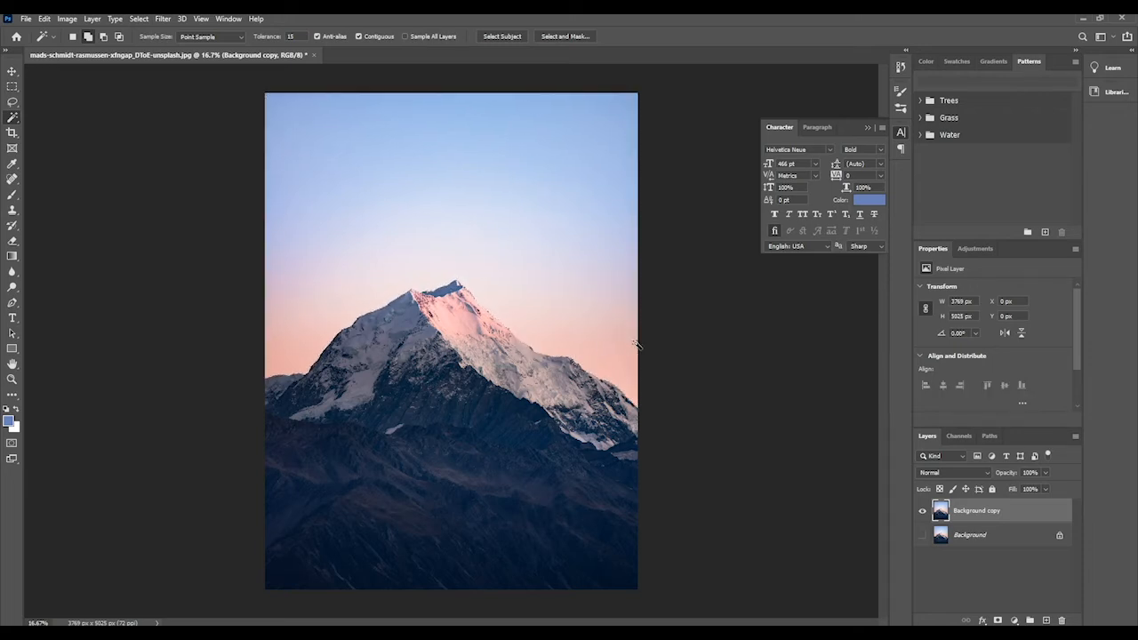
pyautogui.click(44, 19)
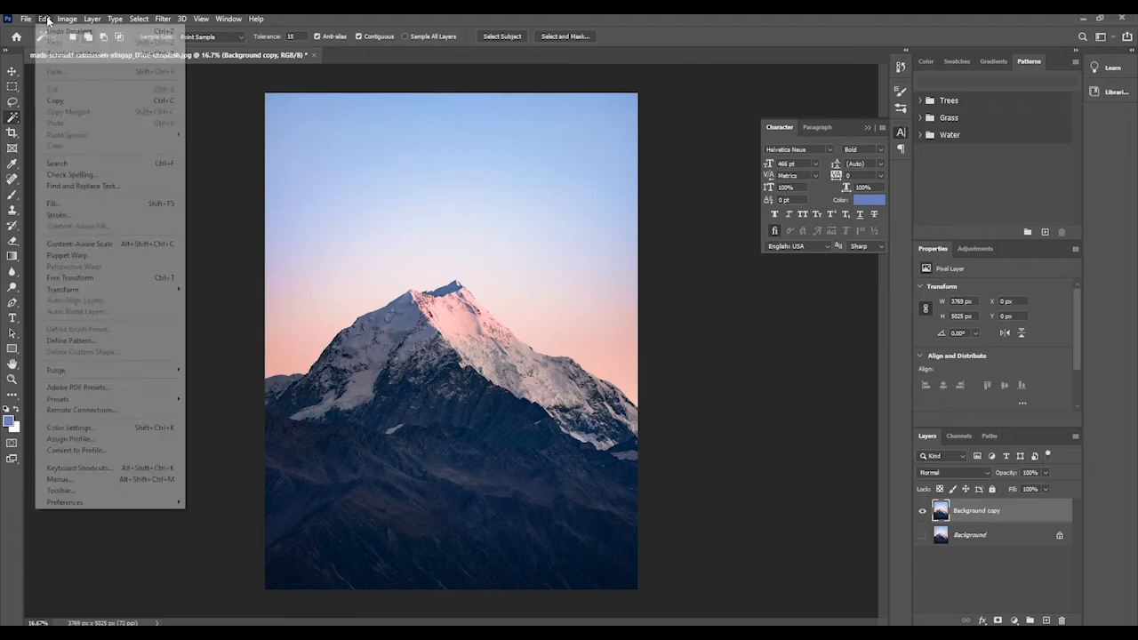
pyautogui.click(44, 19)
pyautogui.click(44, 18)
pyautogui.click(67, 31)
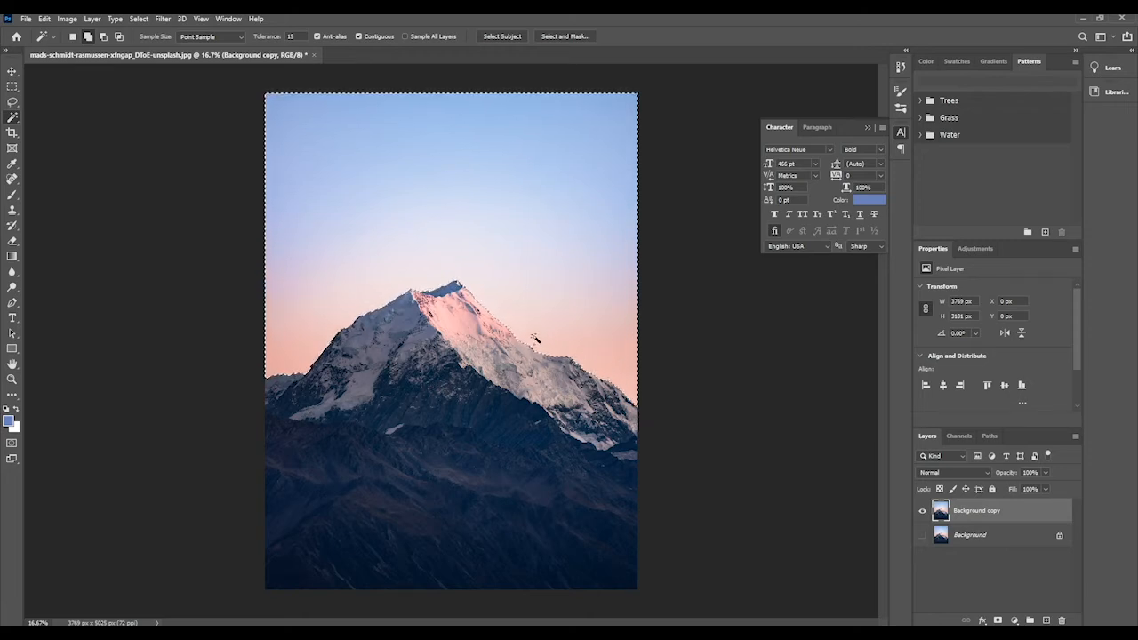
# - At 100% zoom, subtract the stray snow patches along the summit ridge from the selection with the Magic Wand
pyautogui.doubleClick(12, 379)
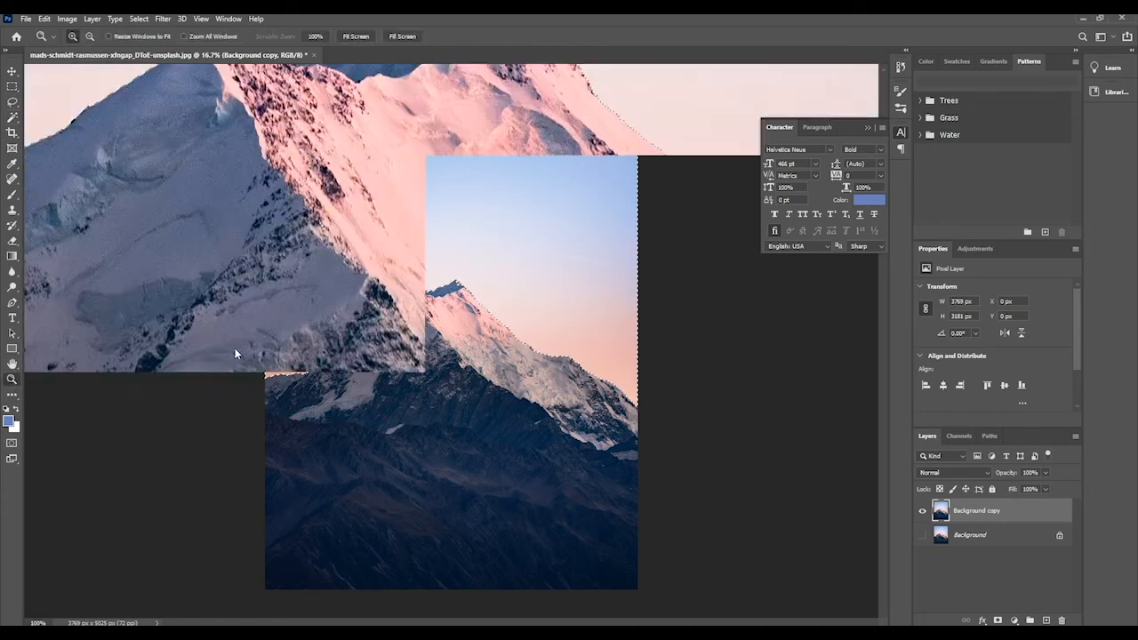
pyautogui.scroll(2, 346, 306)
pyautogui.scroll(5, 346, 307)
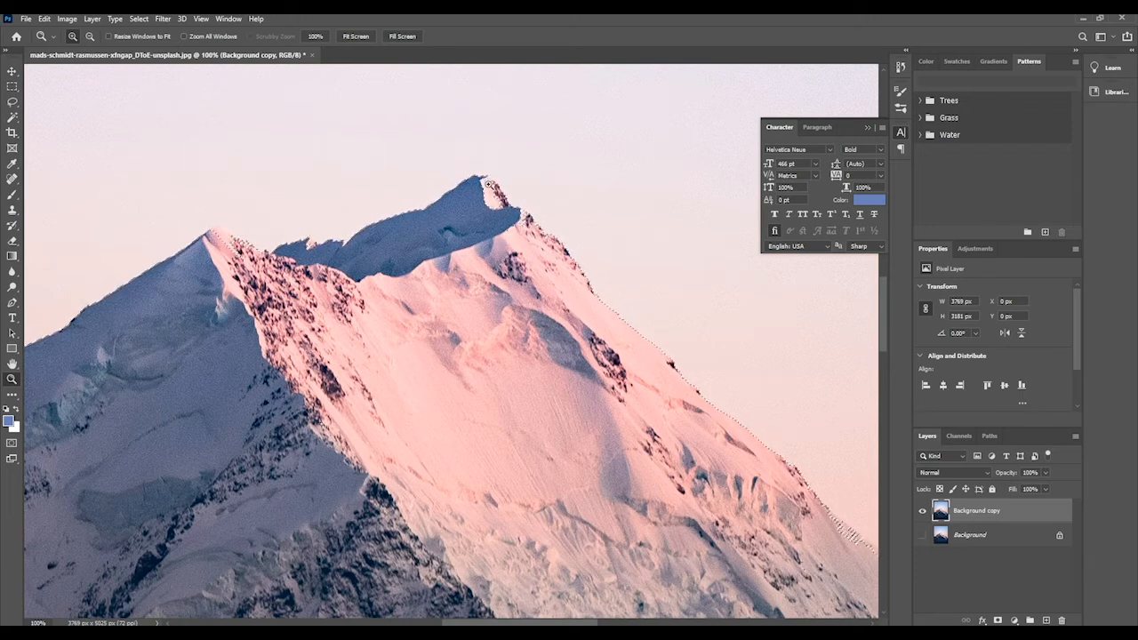
pyautogui.click(13, 117)
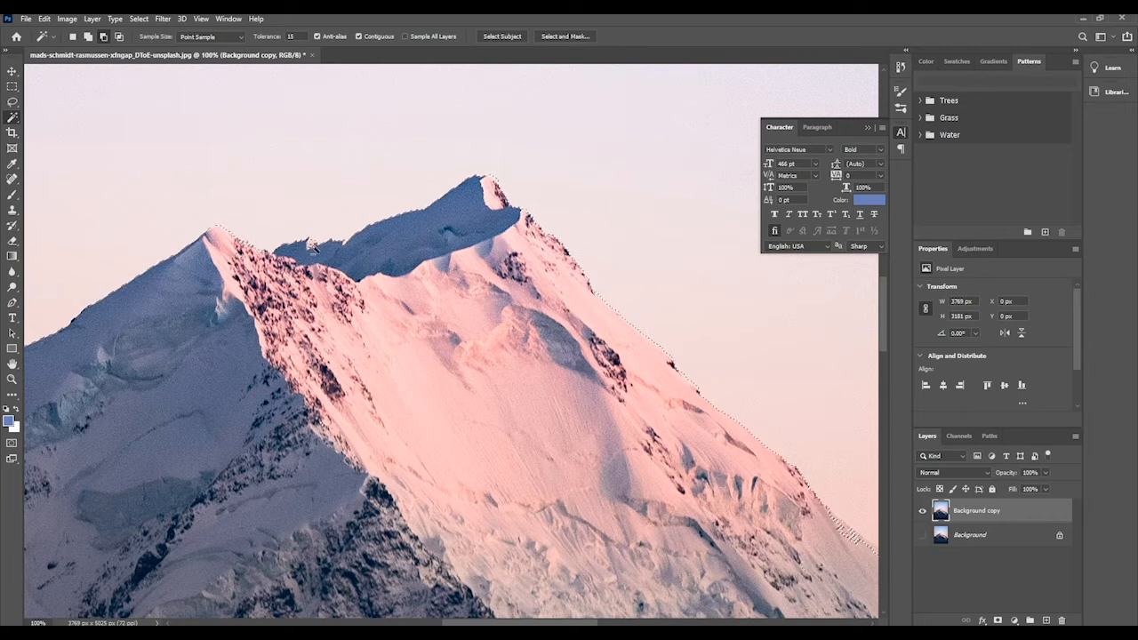
pyautogui.scroll(-2, 542, 356)
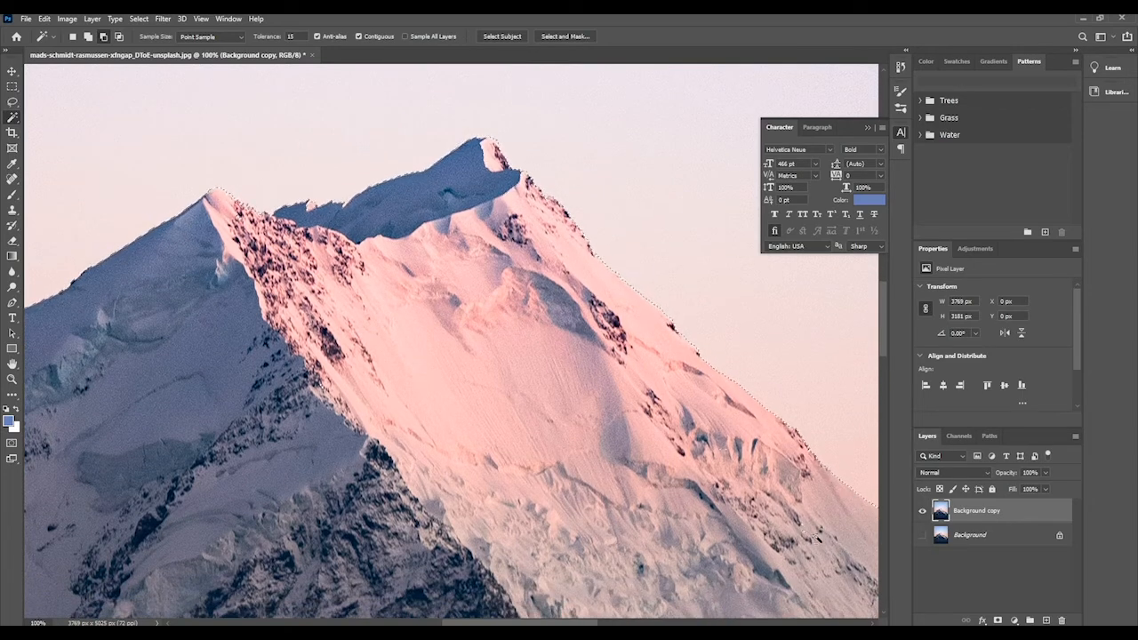
# - Add a patch of the snowy slope below the right ridge to the selection with the Magic Wand, and undo it
pyautogui.click(87, 36)
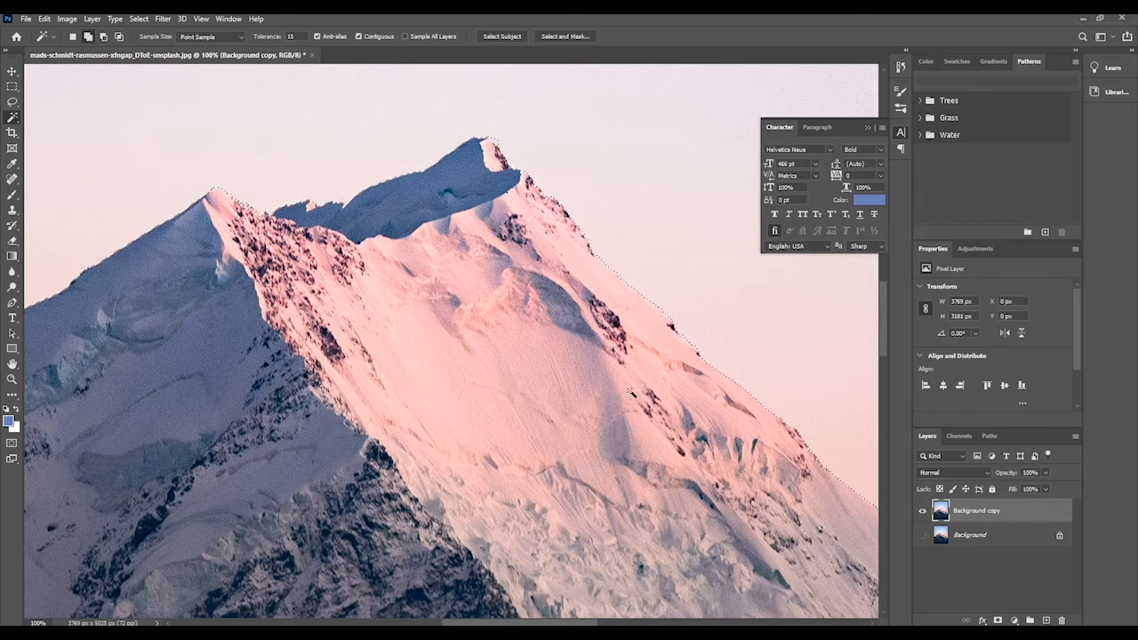
pyautogui.click(827, 533)
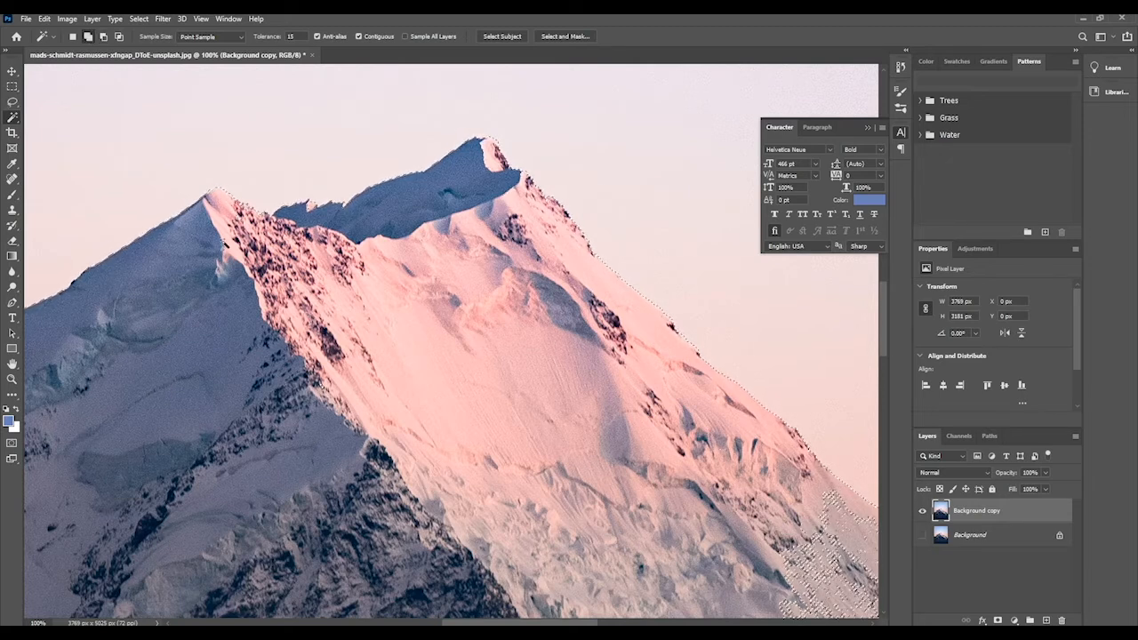
pyautogui.scroll(-1, 756, 485)
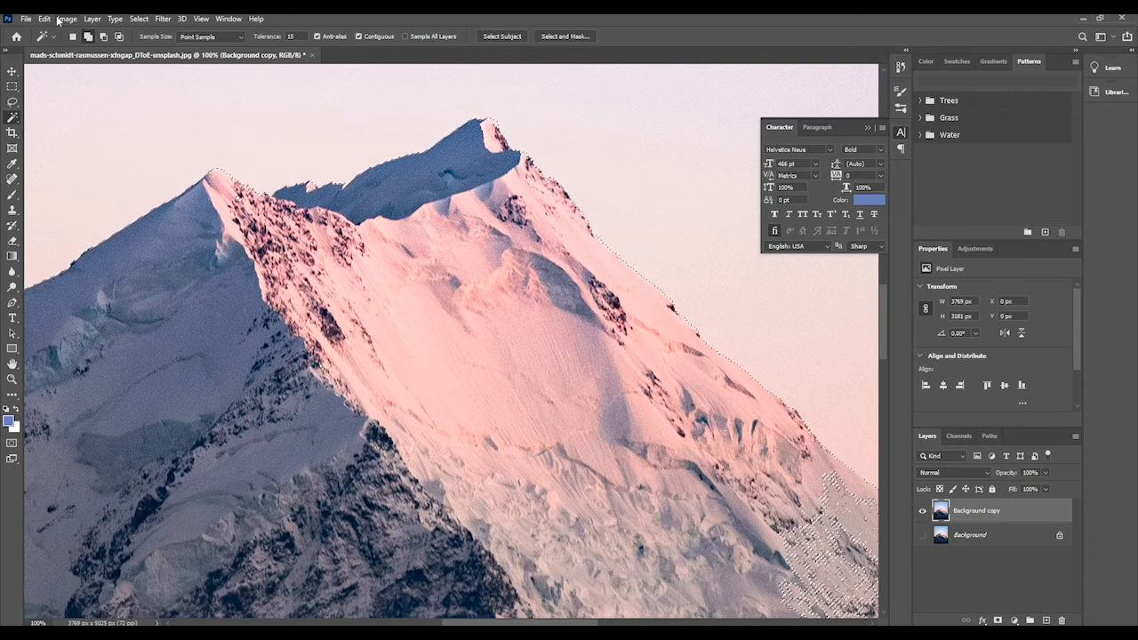
pyautogui.click(44, 19)
pyautogui.click(73, 31)
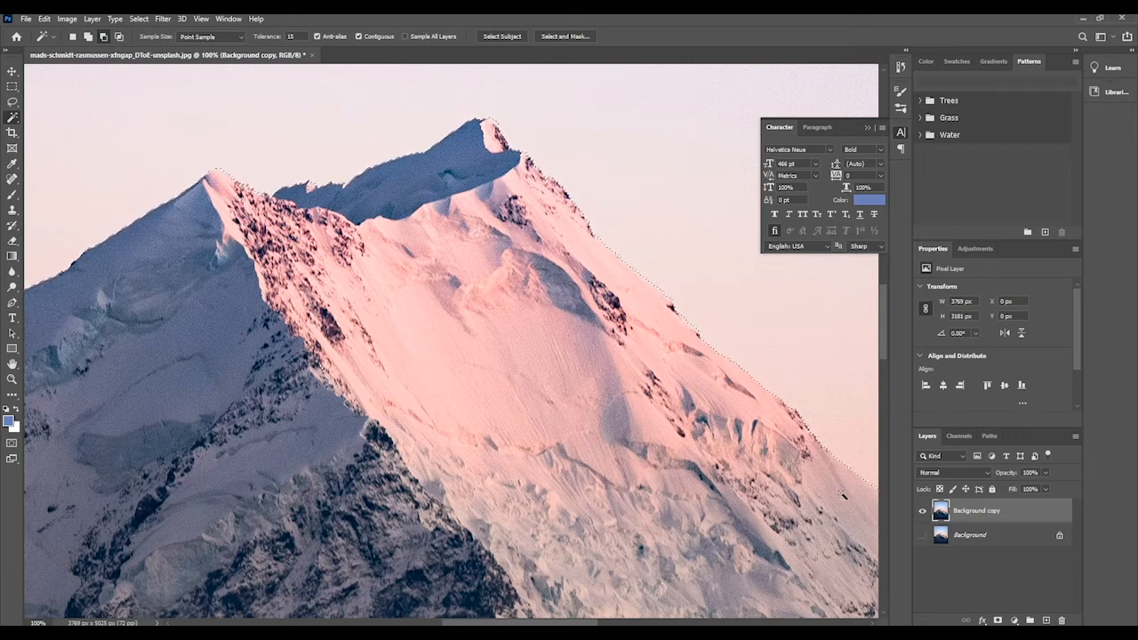
pyautogui.scroll(-5, 430, 451)
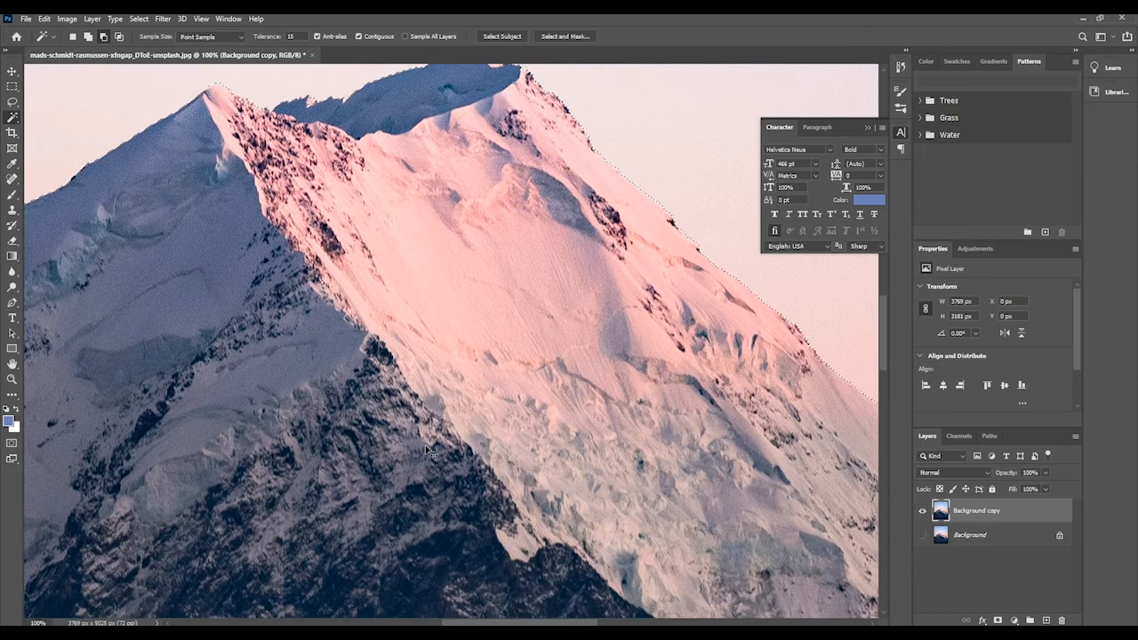
# - Switch the Magic Wand back to adding to the sky selection, with the image viewed at 33.3%
pyautogui.hotkey('ctrl', '-')
pyautogui.hotkey('ctrl', '-')
pyautogui.hotkey('ctrl', '-')
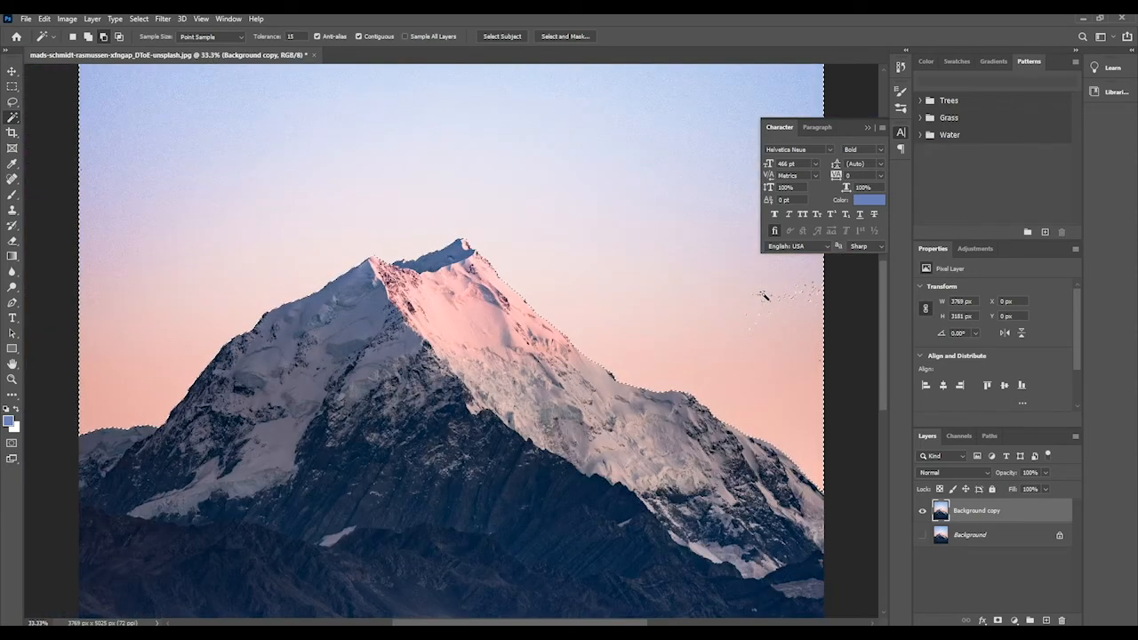
pyautogui.click(88, 36)
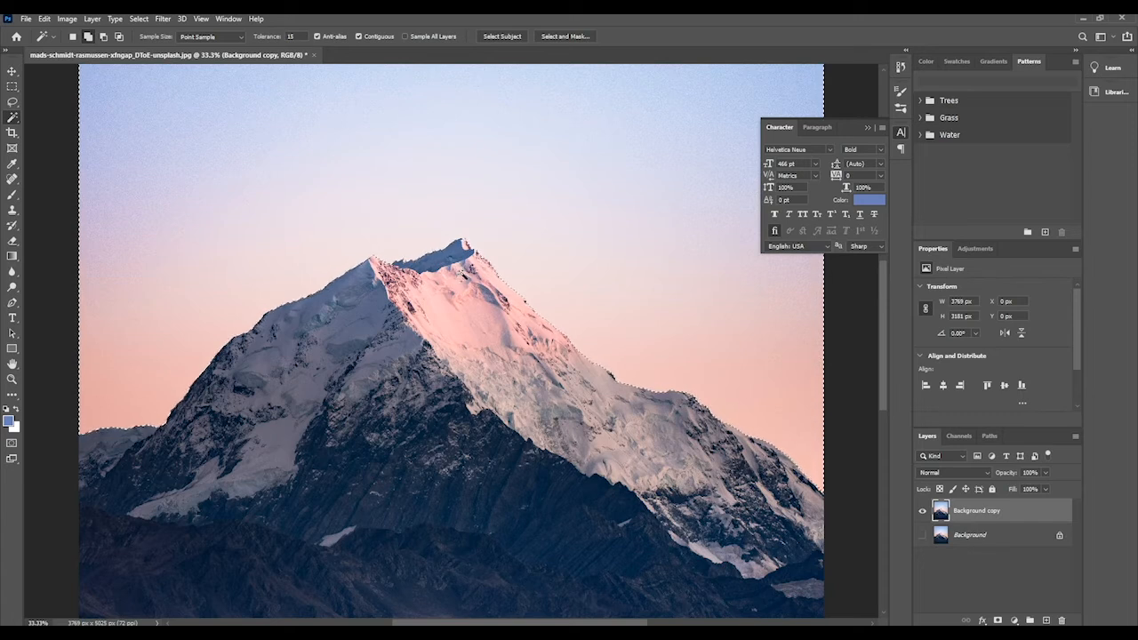
# - Delete the selected sky from the Background copy layer, and undo the deletion
pyautogui.scroll(3, 314, 305)
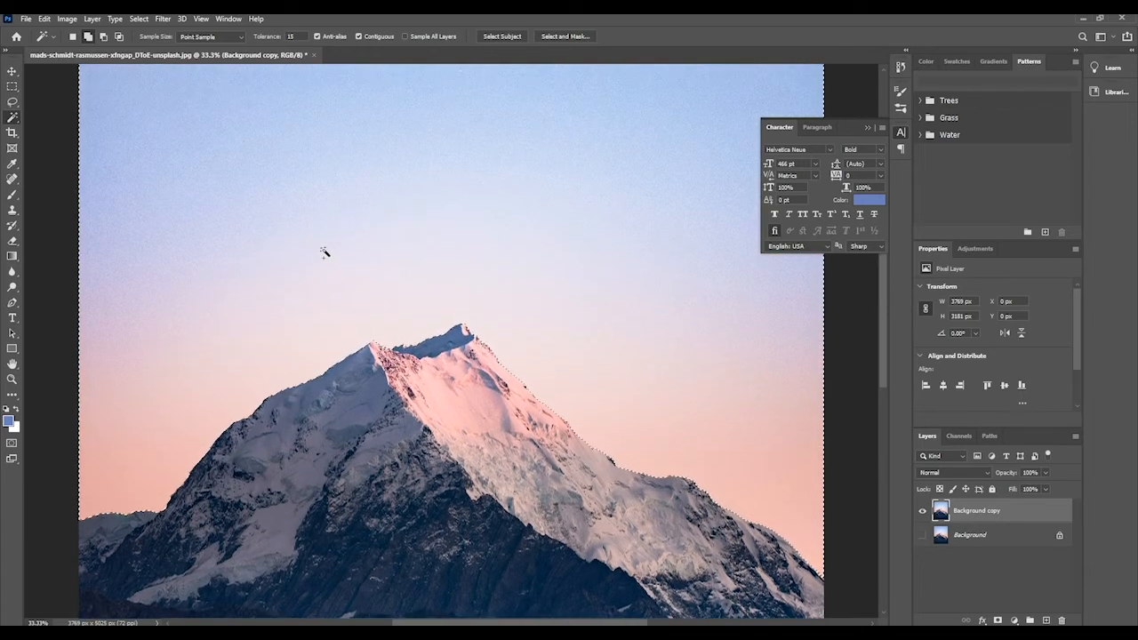
pyautogui.scroll(1, 329, 243)
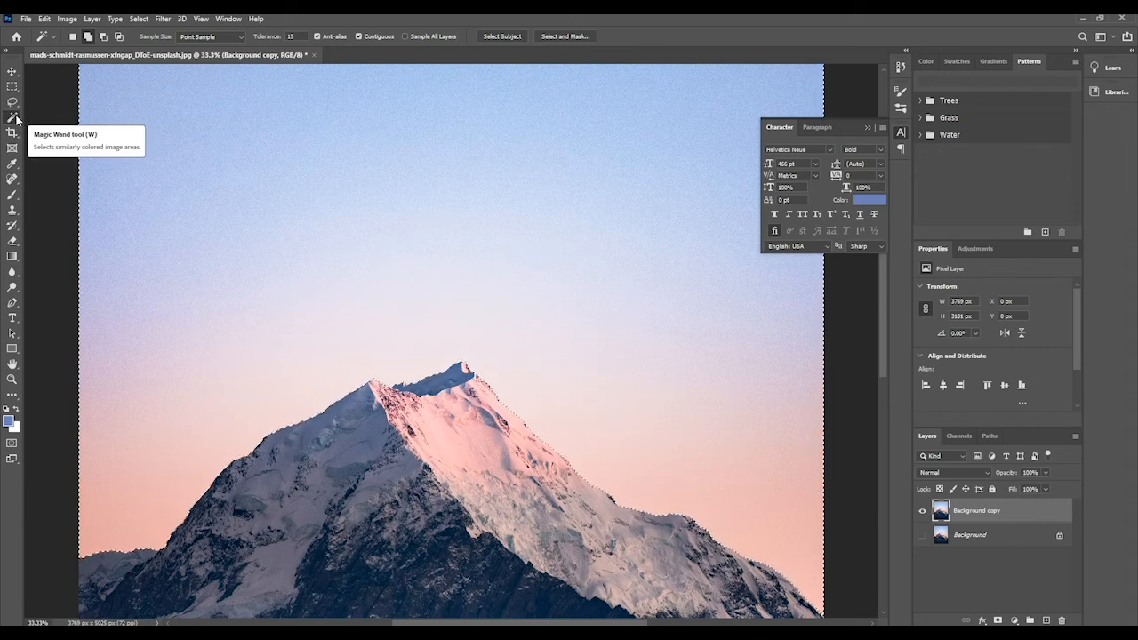
pyautogui.rightClick(16, 119)
pyautogui.click(11, 120)
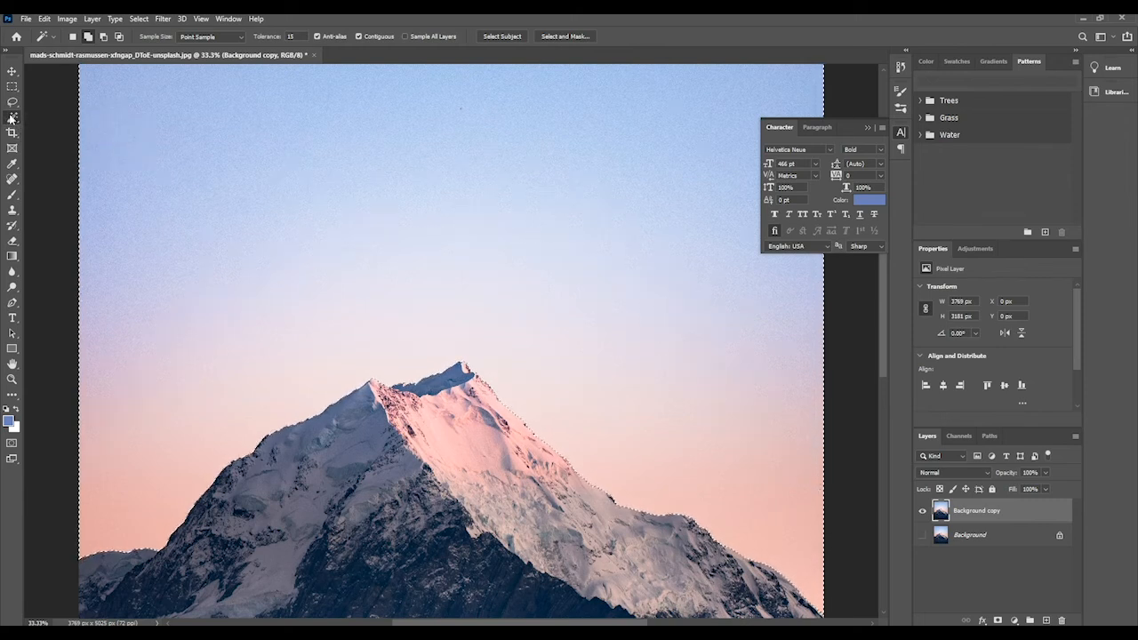
pyautogui.scroll(-1, 234, 246)
pyautogui.hotkey('ctrl', '-')
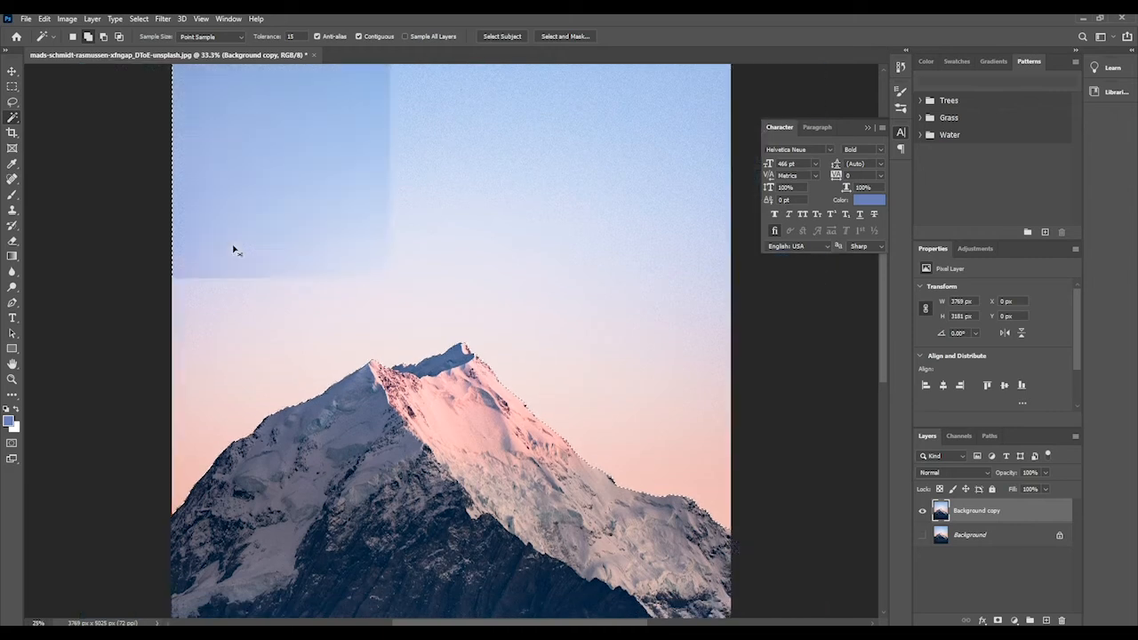
pyautogui.hotkey('ctrl', '-')
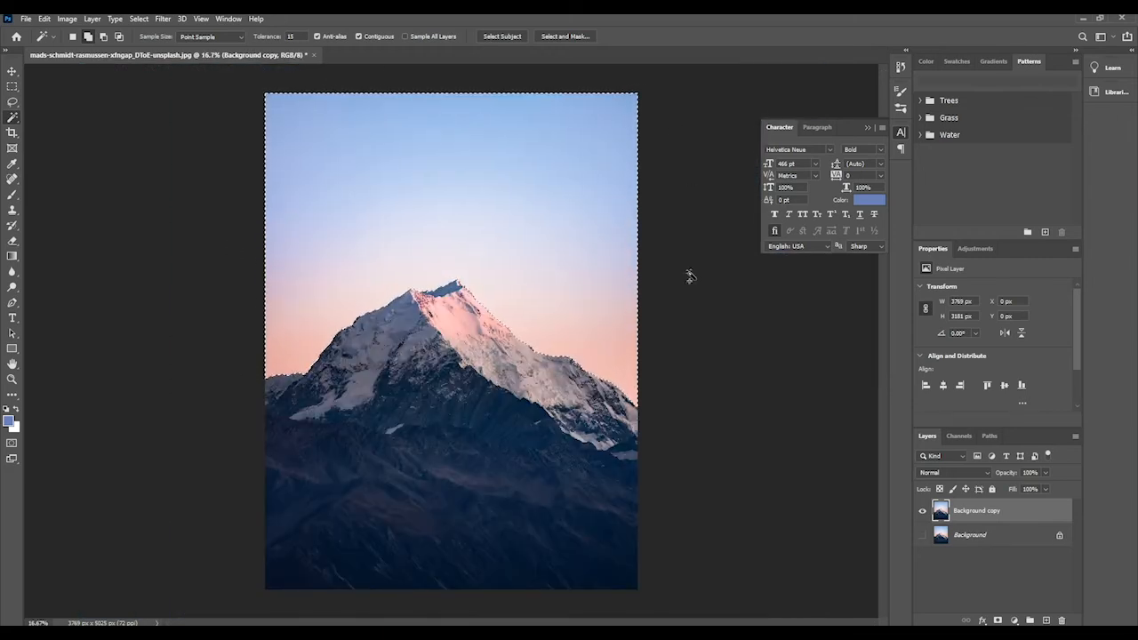
pyautogui.press('Delete')
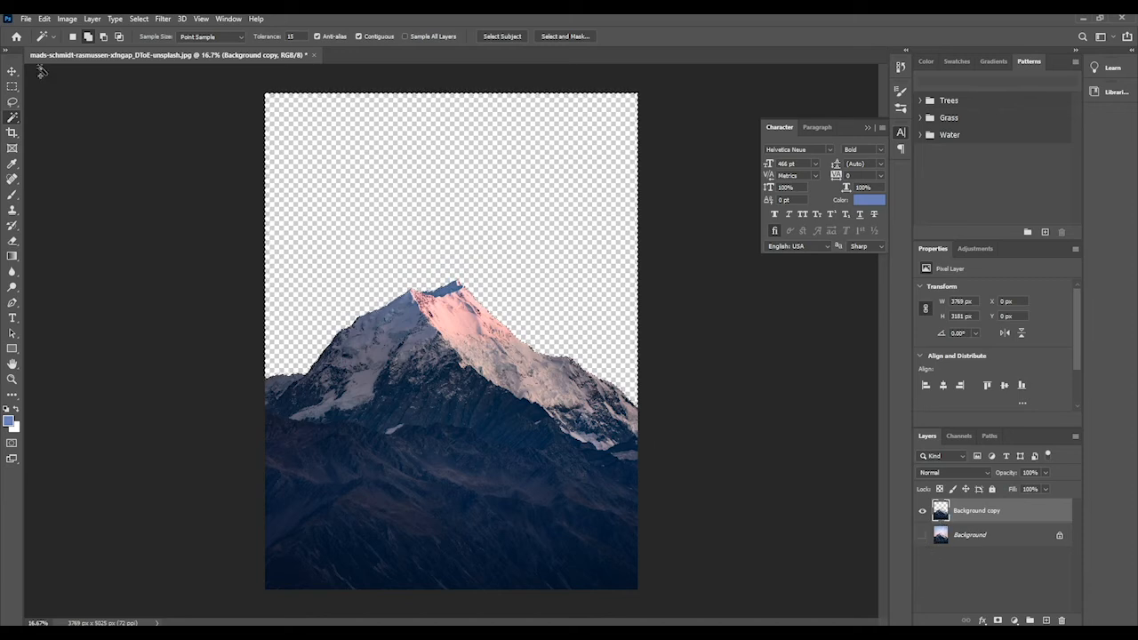
pyautogui.click(43, 19)
pyautogui.click(63, 31)
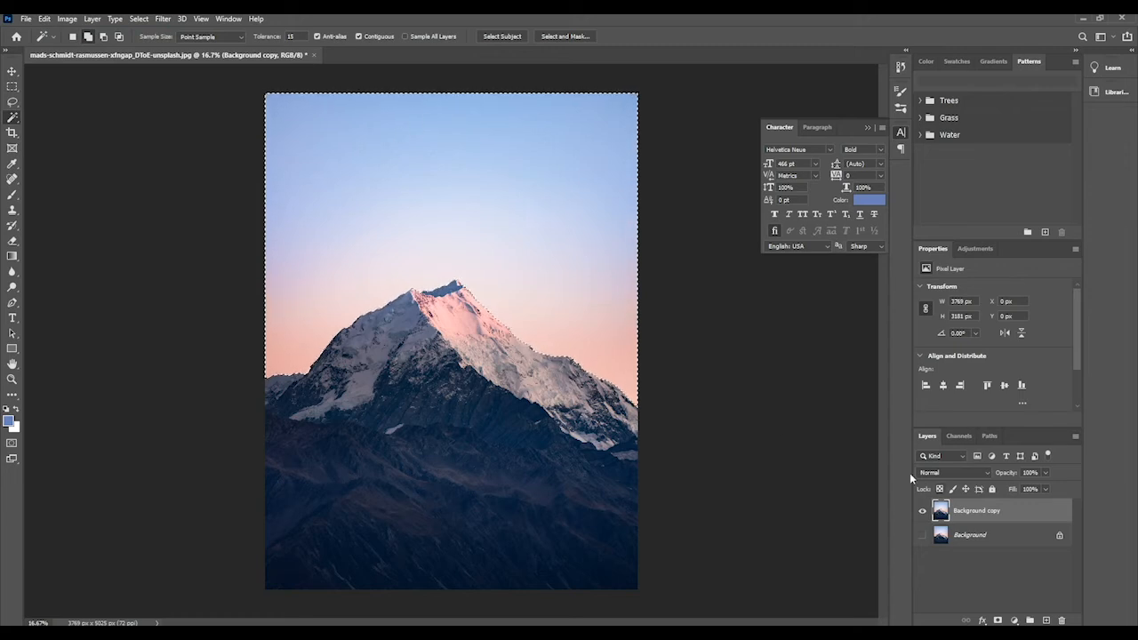
# - Add a layer mask to Background copy from the sky selection, and undo it
pyautogui.click(998, 620)
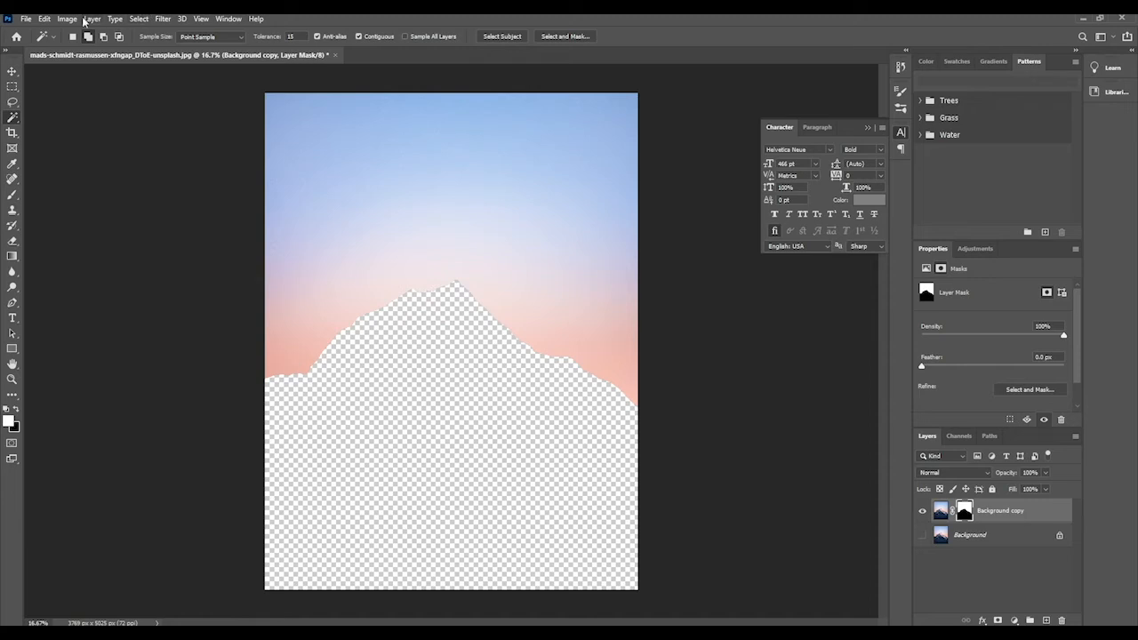
pyautogui.click(44, 19)
pyautogui.click(50, 33)
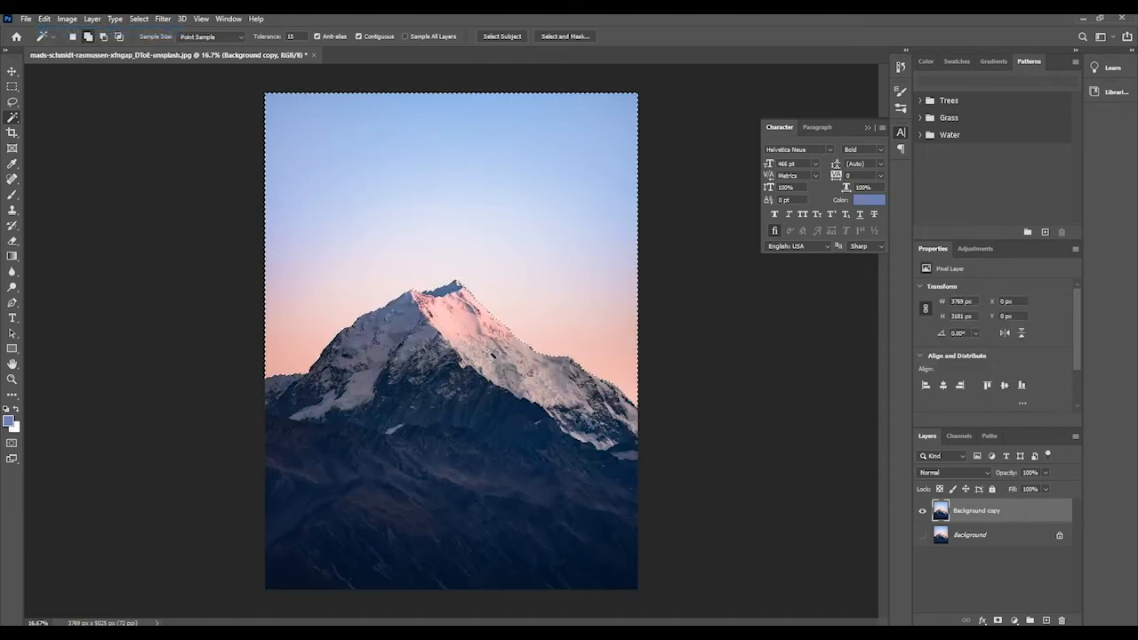
# - Invert the selection to the mountain and add it as a layer mask on Background copy
pyautogui.click(144, 19)
pyautogui.click(144, 19)
pyautogui.click(141, 20)
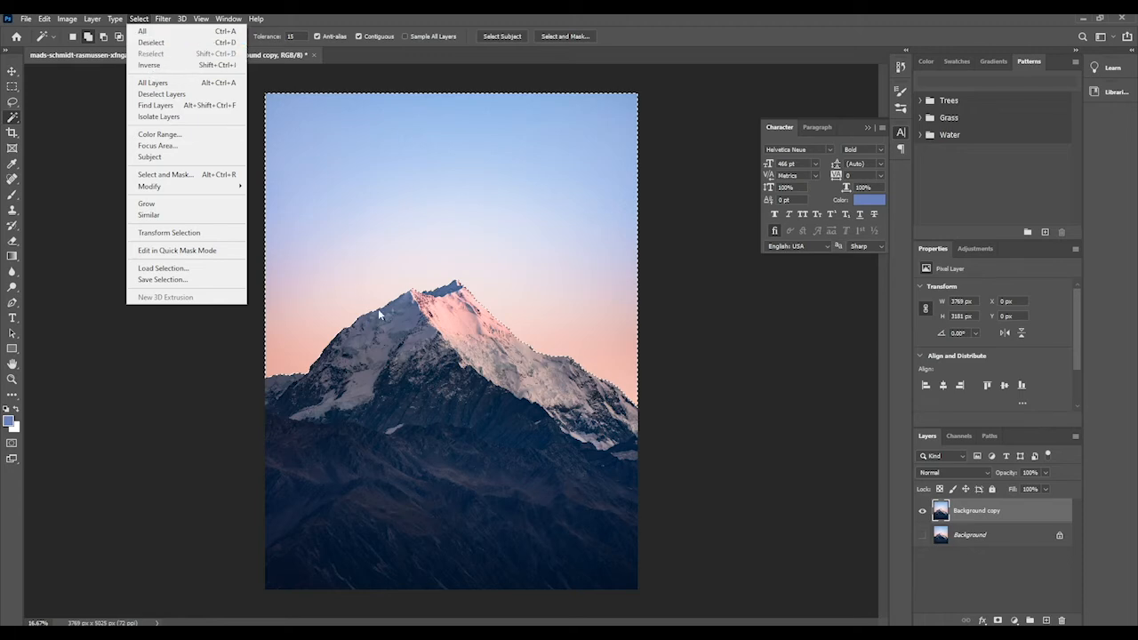
pyautogui.click(153, 66)
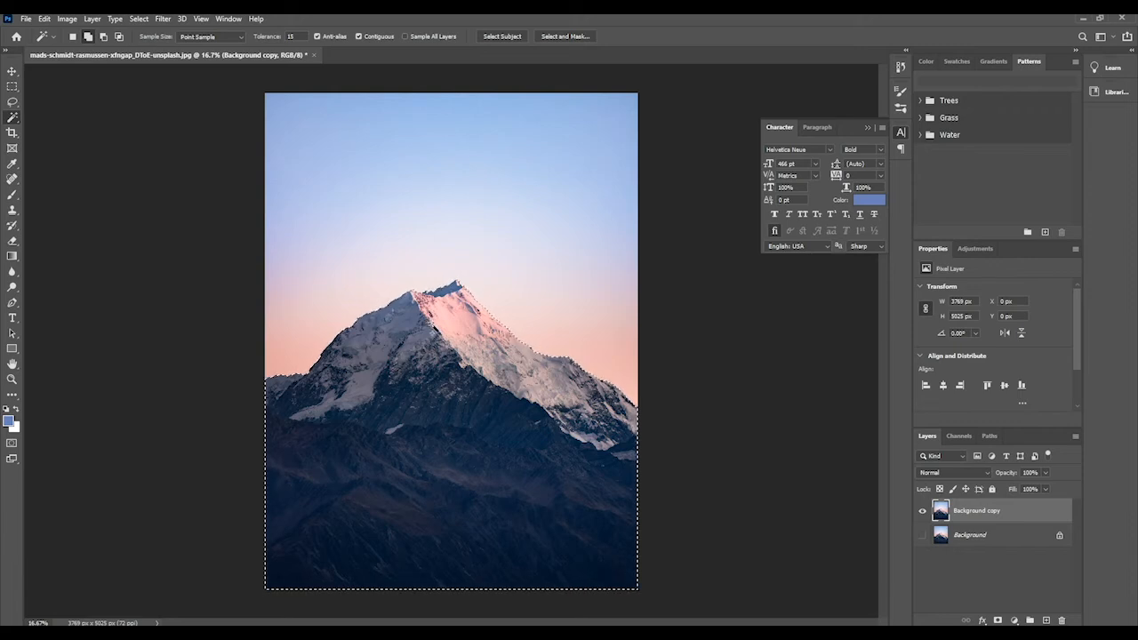
pyautogui.click(998, 621)
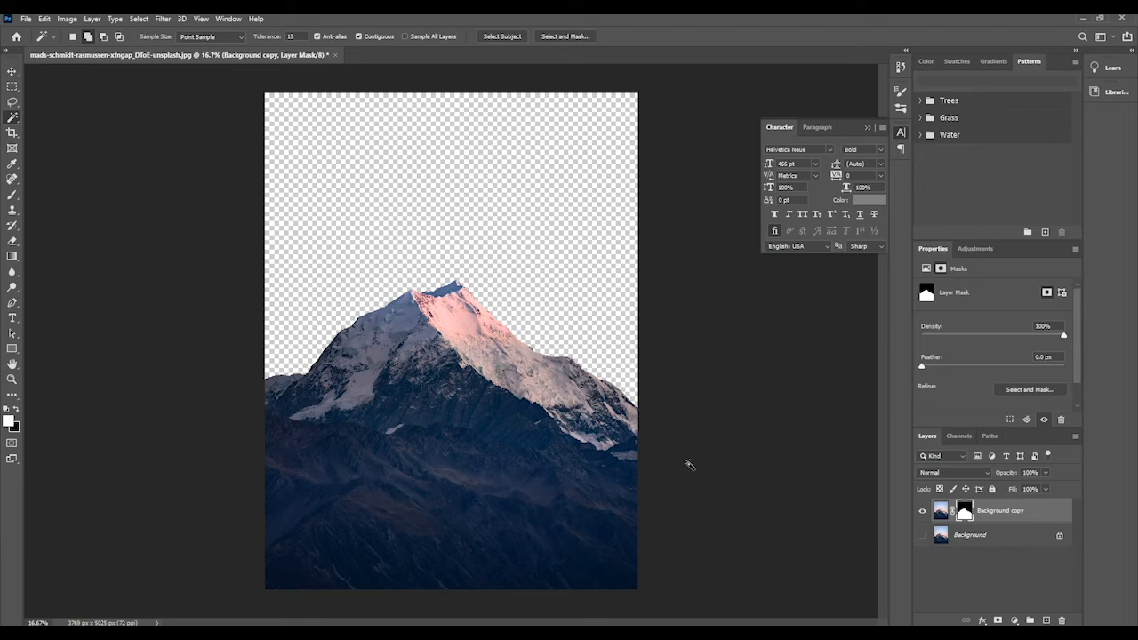
# - Create a new layer and set the text colour to the dark blue 041a32 sampled from the mountain
pyautogui.click(1046, 620)
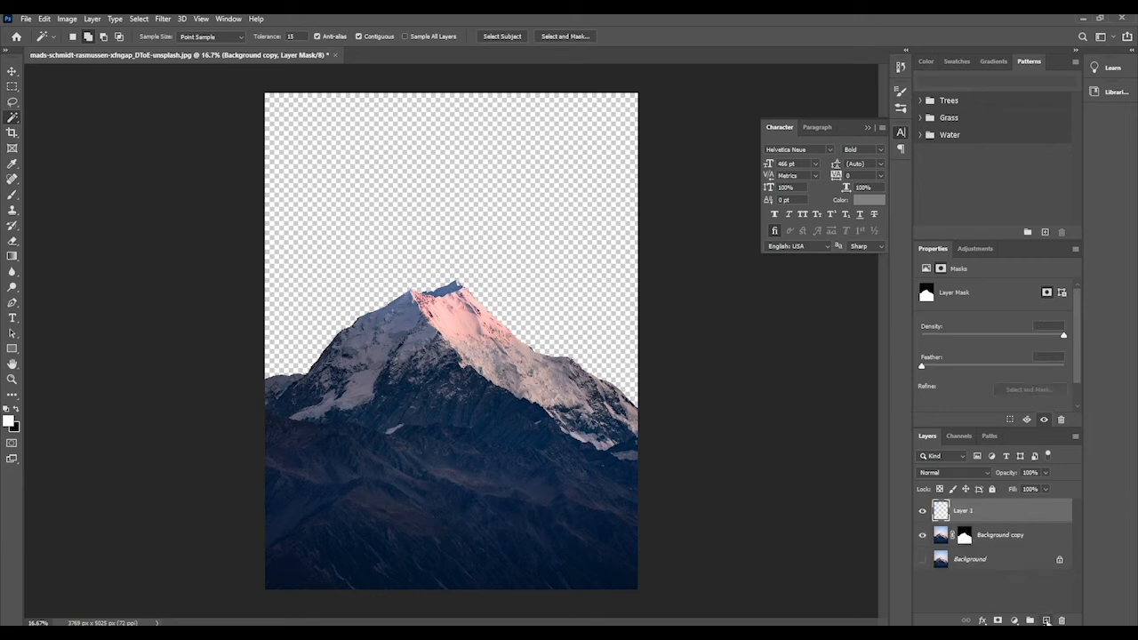
pyautogui.click(13, 318)
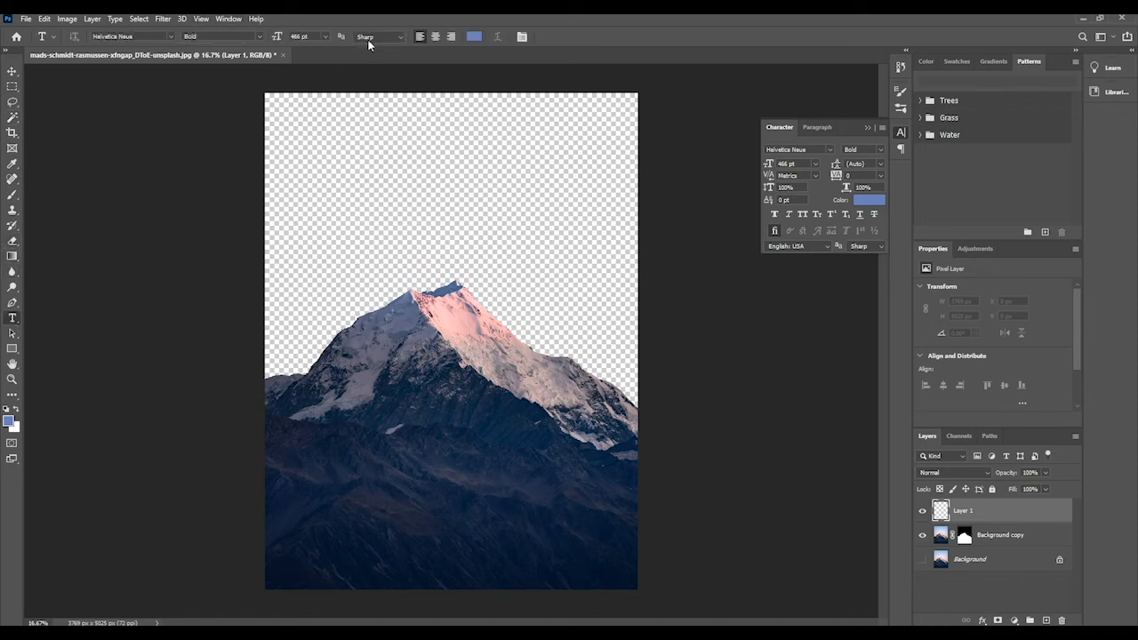
pyautogui.click(475, 37)
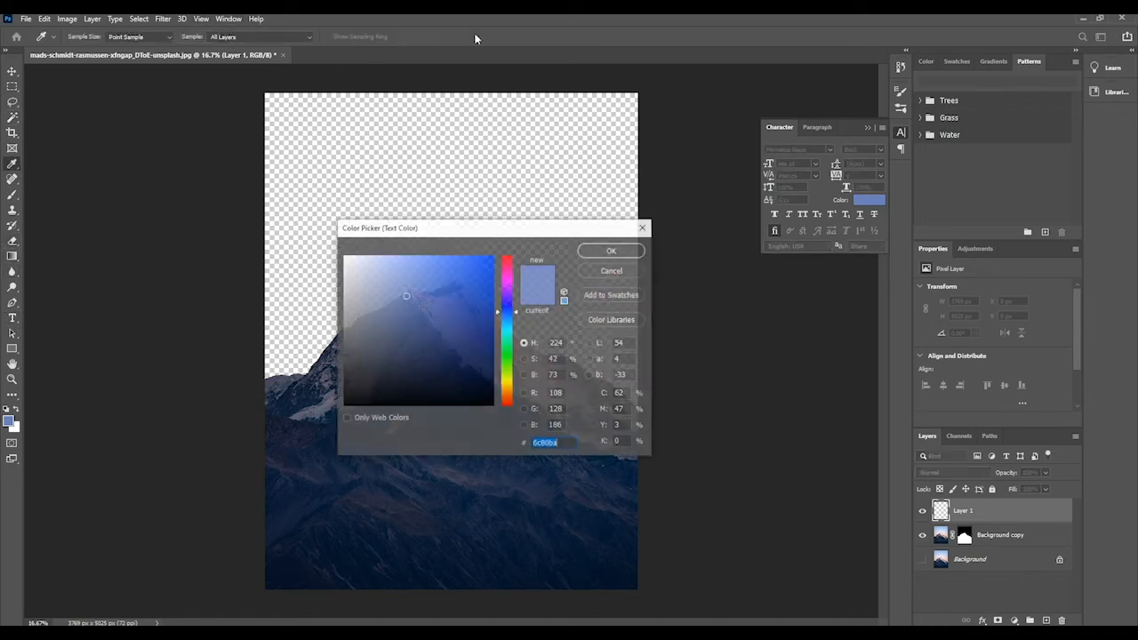
pyautogui.moveTo(491, 236); pyautogui.dragTo(567, 113)
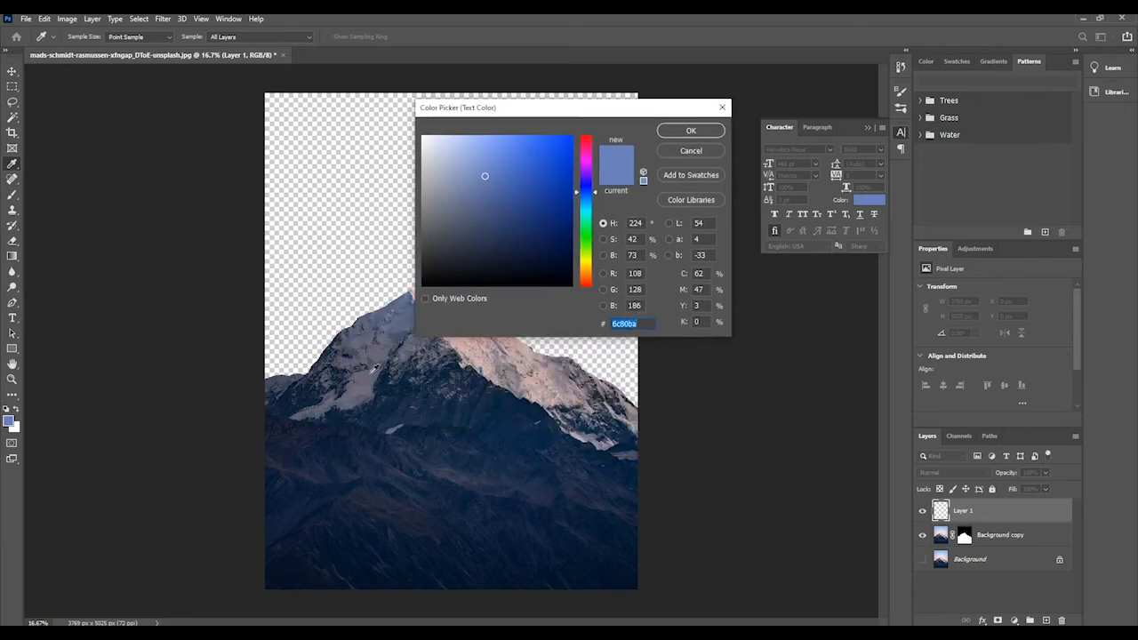
pyautogui.click(409, 393)
pyautogui.click(388, 377)
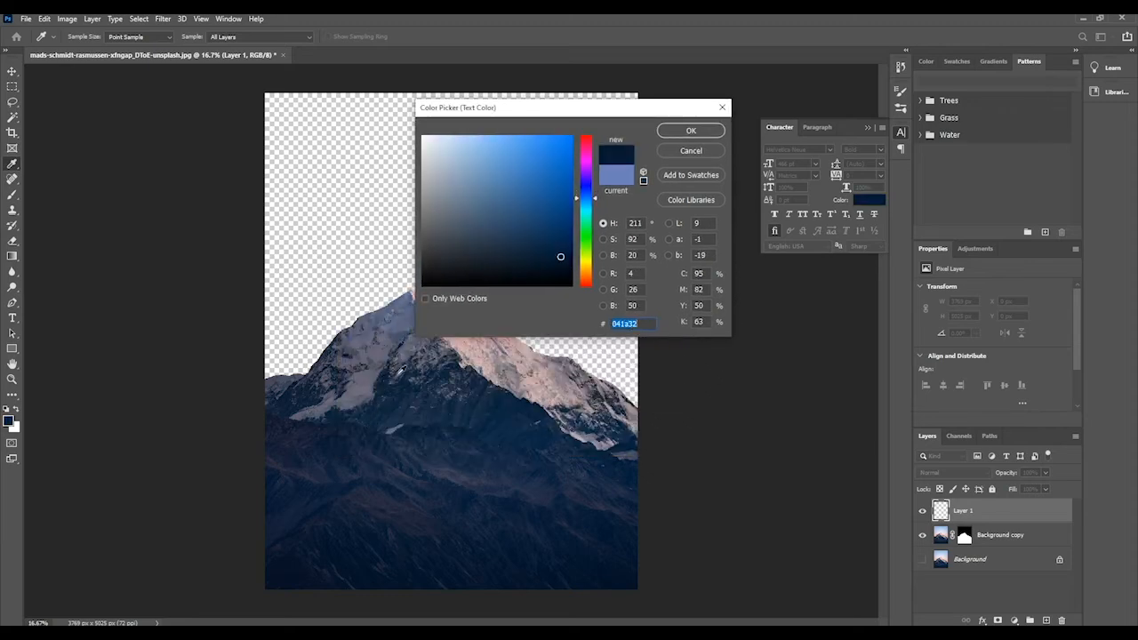
pyautogui.click(687, 130)
# - Add the text "MOUNTAIN" in capitals in the empty sky just above the peak
pyautogui.click(310, 256)
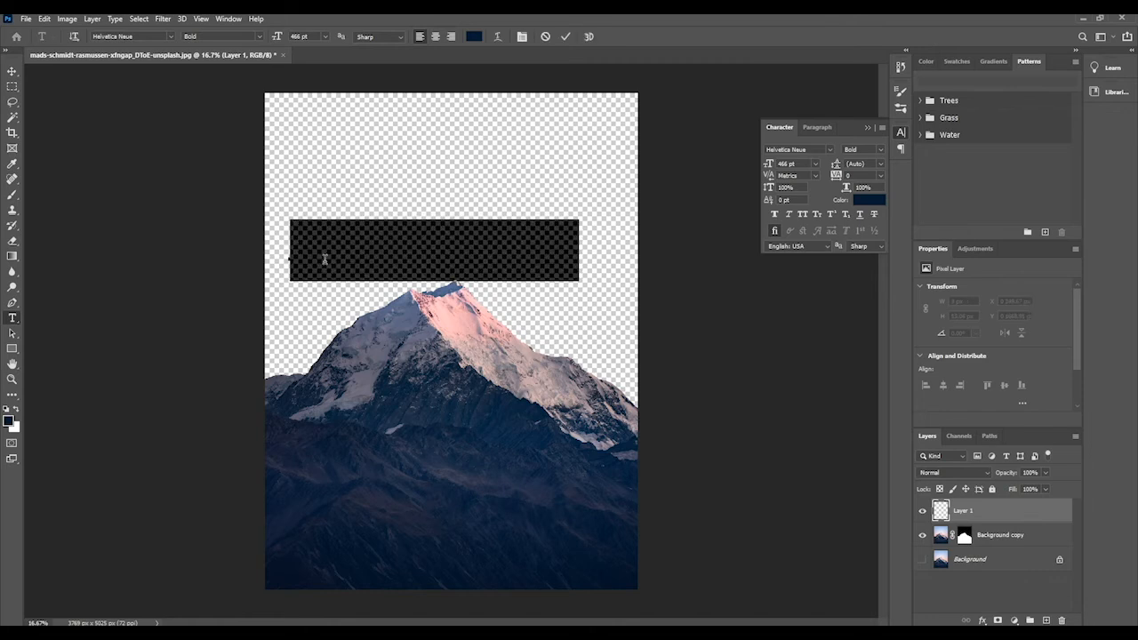
pyautogui.write('m')
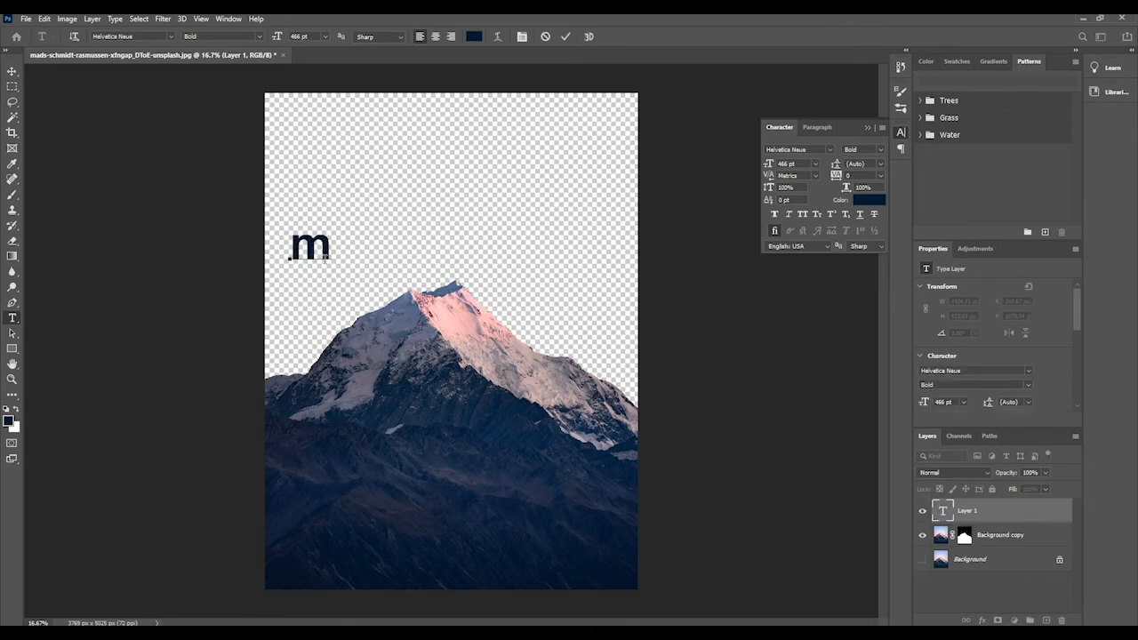
pyautogui.press('BackSpace')
pyautogui.write('MOUT')
pyautogui.press('BackSpace')
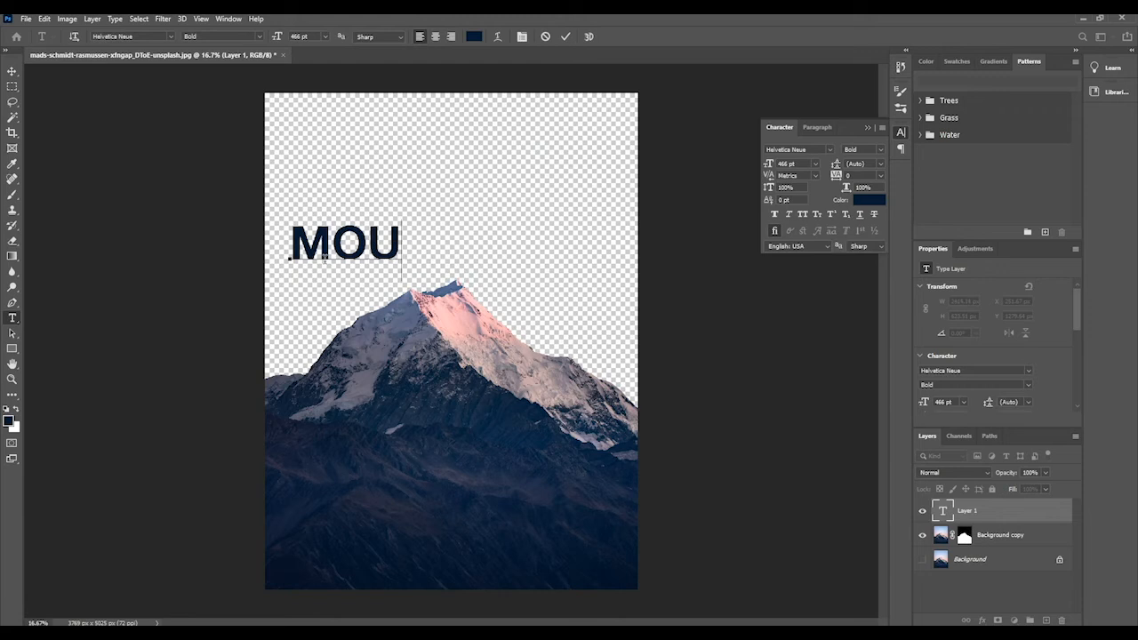
pyautogui.write('NTAIN')
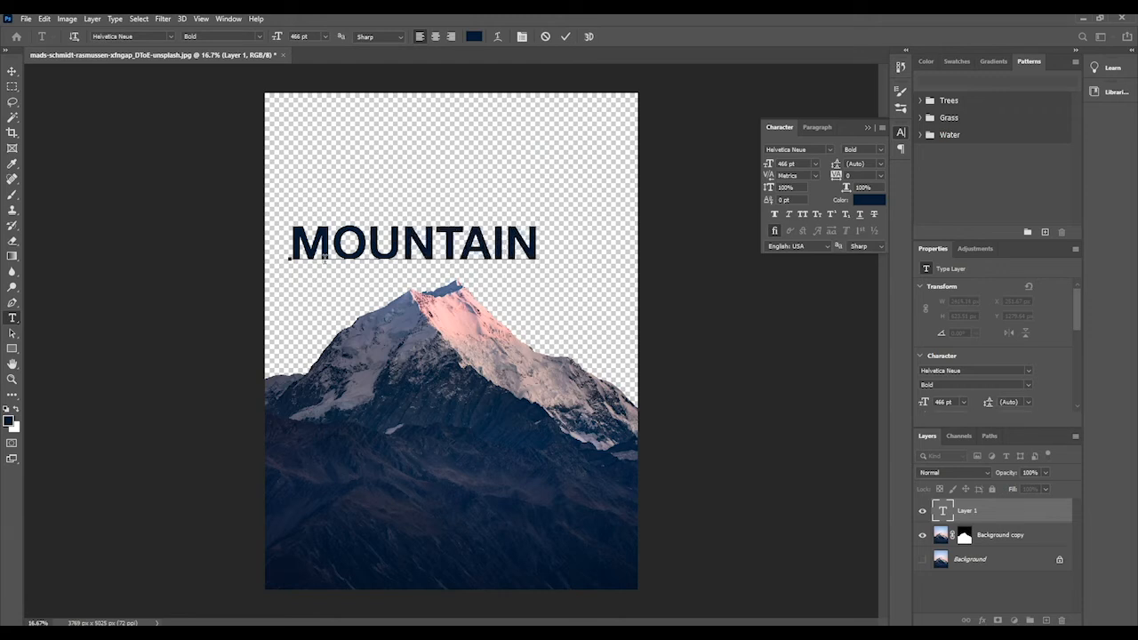
# - Enlarge the MOUNTAIN text to 653 pt and move it down so it overlaps the mountain's peak
pyautogui.moveTo(545, 242); pyautogui.dragTo(246, 269)
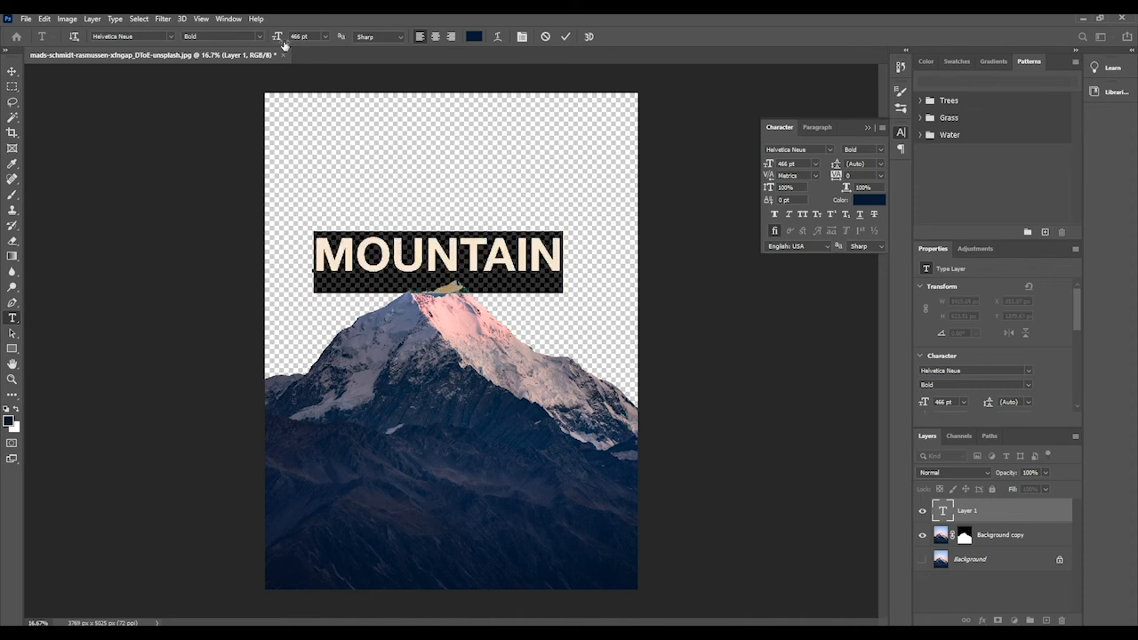
pyautogui.moveTo(276, 39); pyautogui.dragTo(385, 34)
pyautogui.click(13, 83)
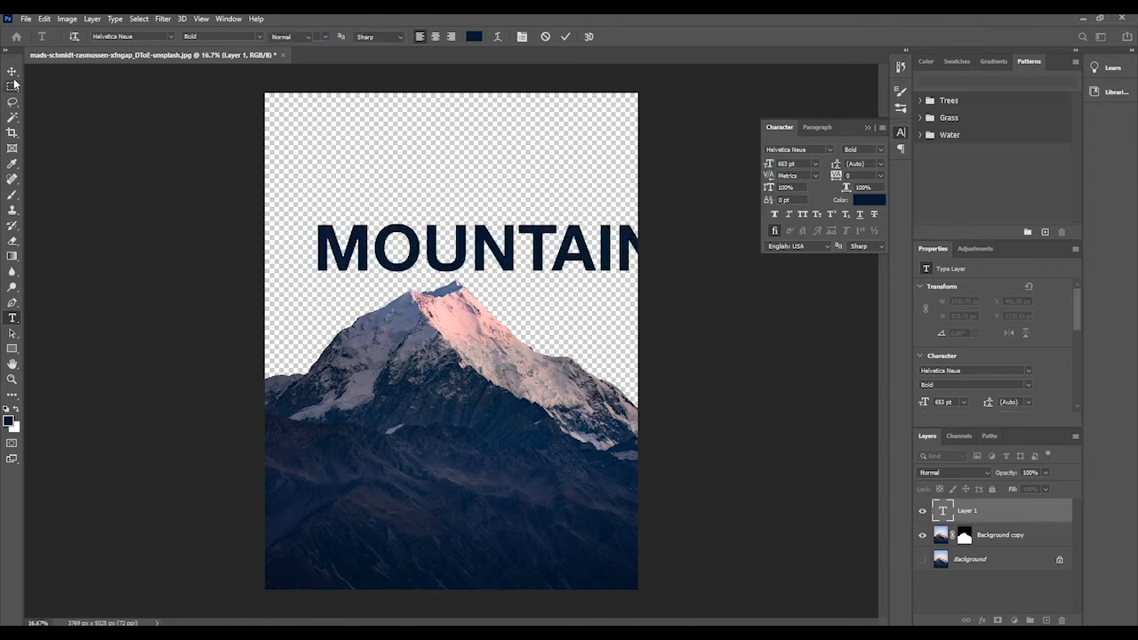
pyautogui.click(11, 71)
pyautogui.moveTo(409, 245); pyautogui.dragTo(378, 292)
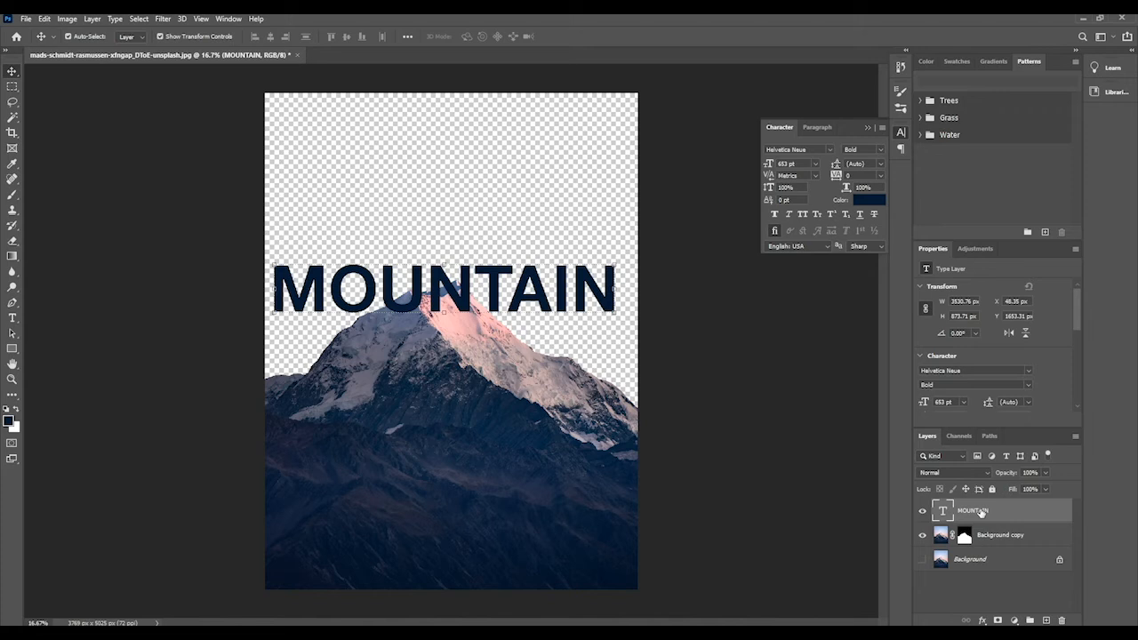
# - Place the MOUNTAIN text layer beneath Background copy, nudge the text slightly upward, and deselect it
pyautogui.moveTo(981, 513); pyautogui.dragTo(978, 546)
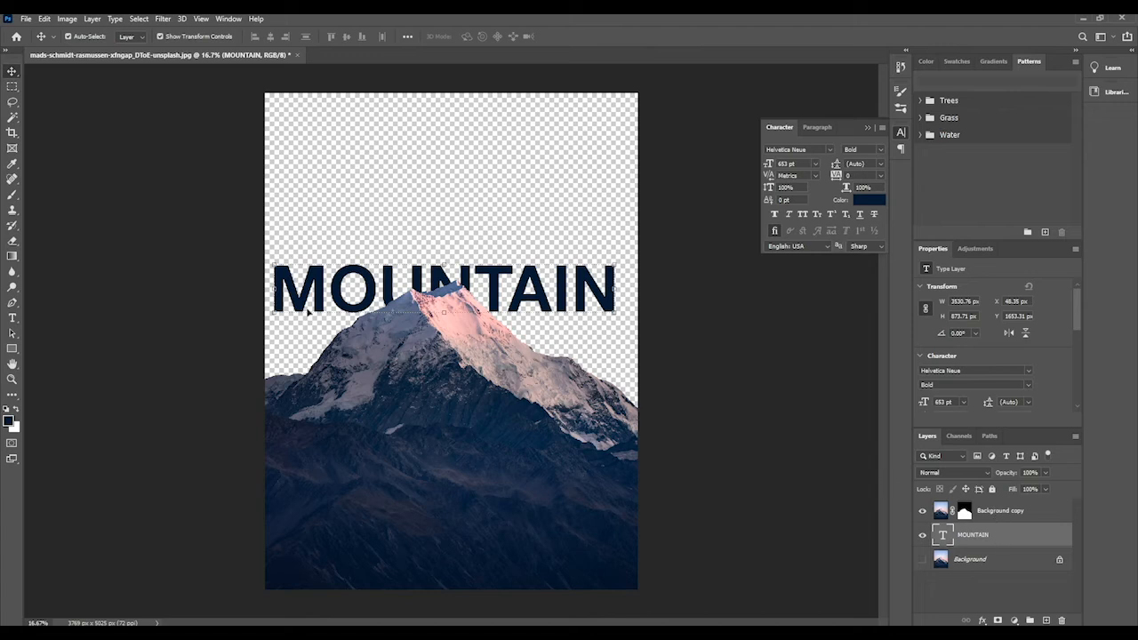
pyautogui.moveTo(372, 291); pyautogui.dragTo(373, 281)
pyautogui.click(335, 249)
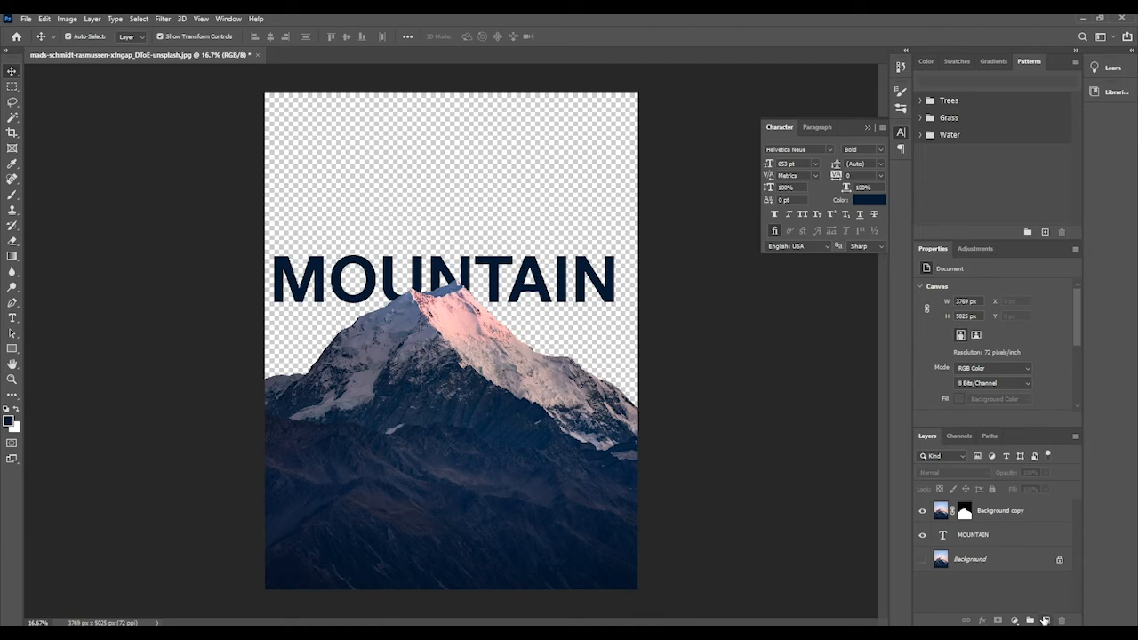
# - Create a new layer above Background copy and rename it SKY COLOUR
pyautogui.click(1045, 620)
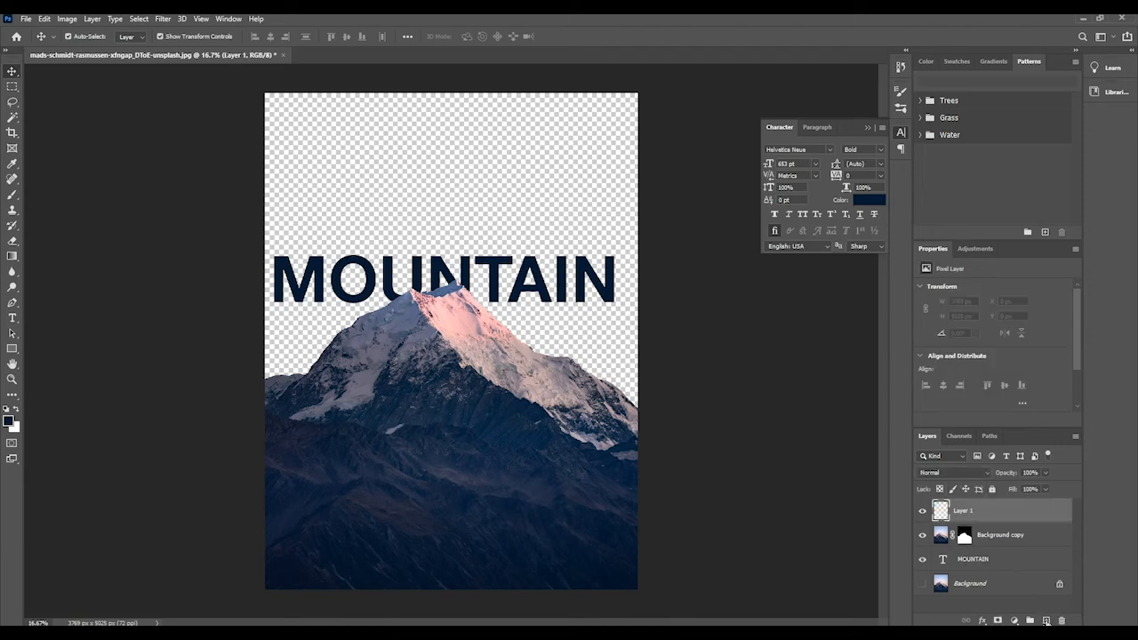
pyautogui.click(92, 18)
pyautogui.moveTo(97, 32)
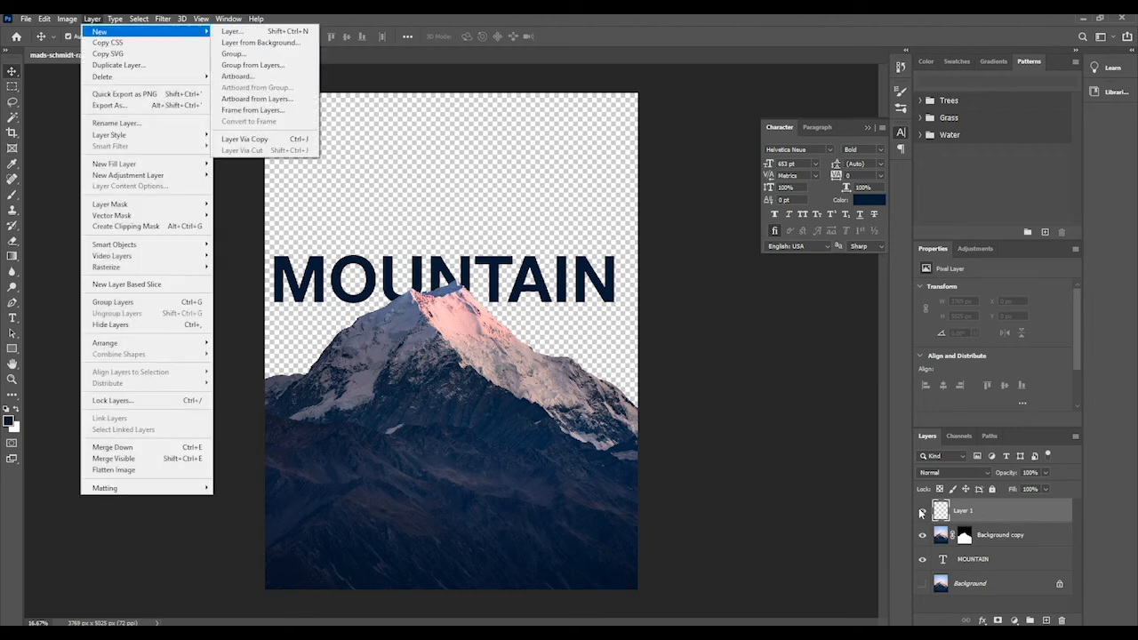
pyautogui.click(965, 513)
pyautogui.doubleClick(967, 511)
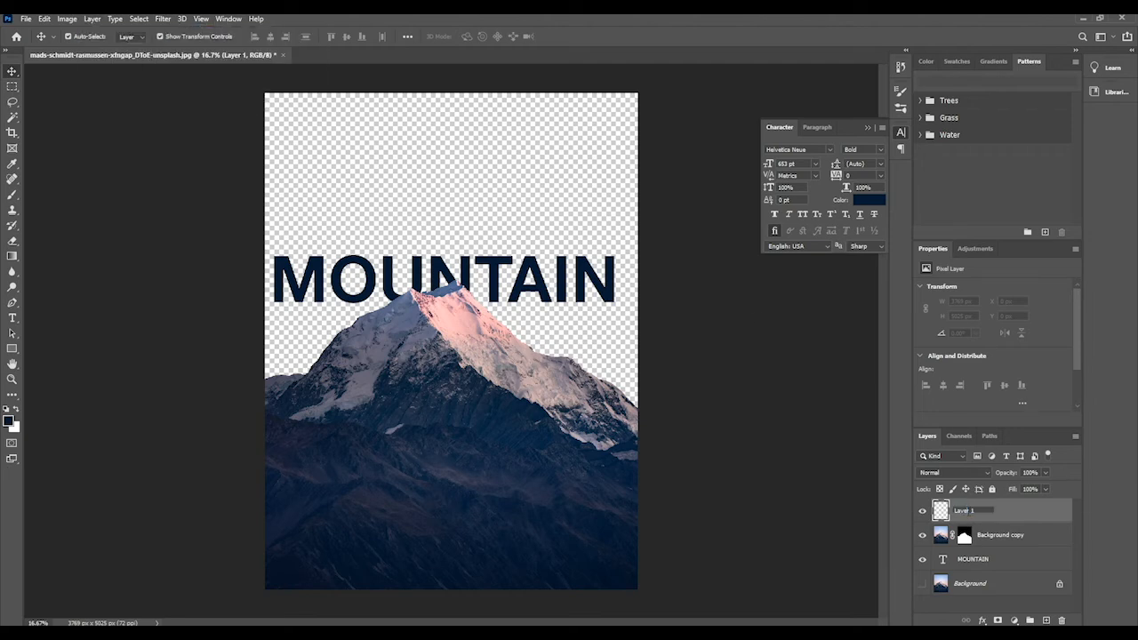
pyautogui.write('sk')
pyautogui.press('Return')
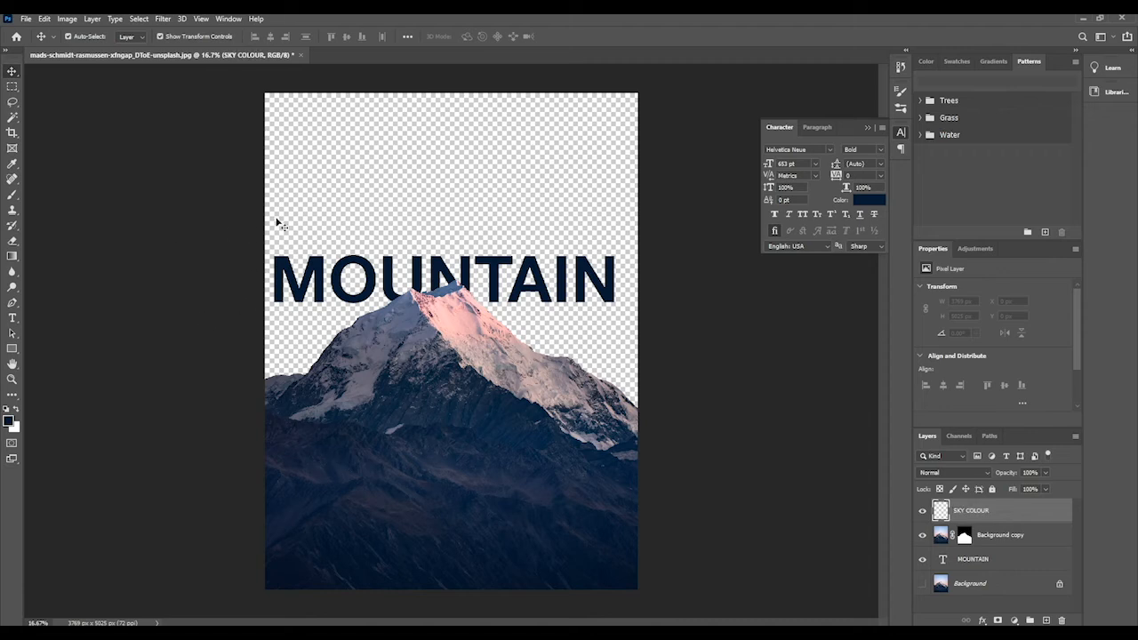
# - Fill the SKY COLOUR layer with a muted blue using the Paint Bucket tool and place it beneath the MOUNTAIN text layer
pyautogui.click(15, 257)
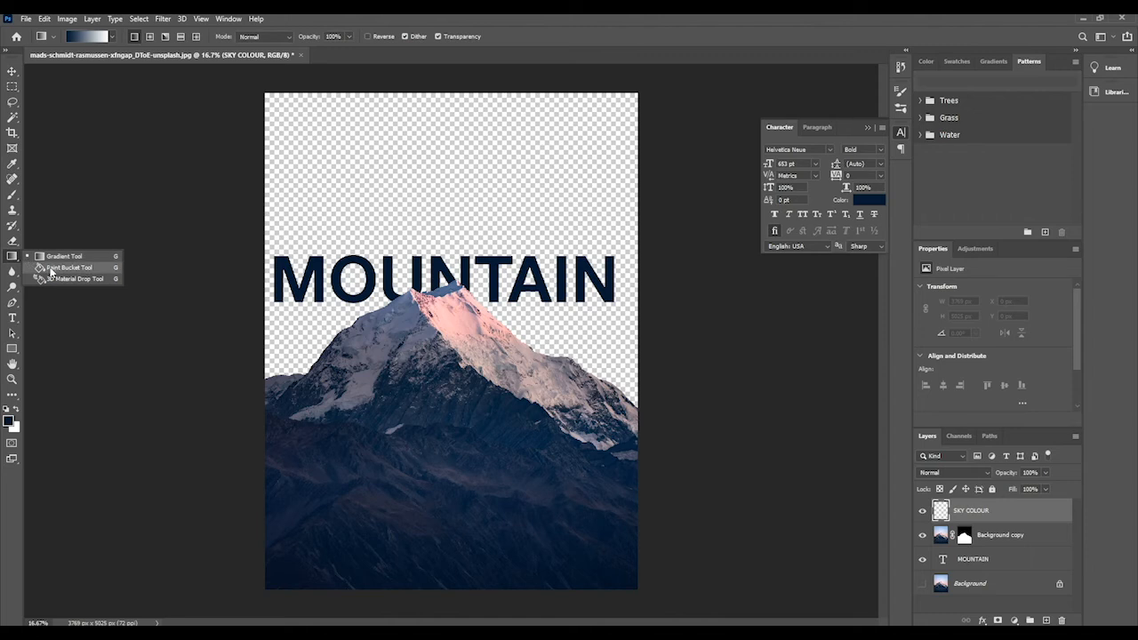
pyautogui.click(50, 269)
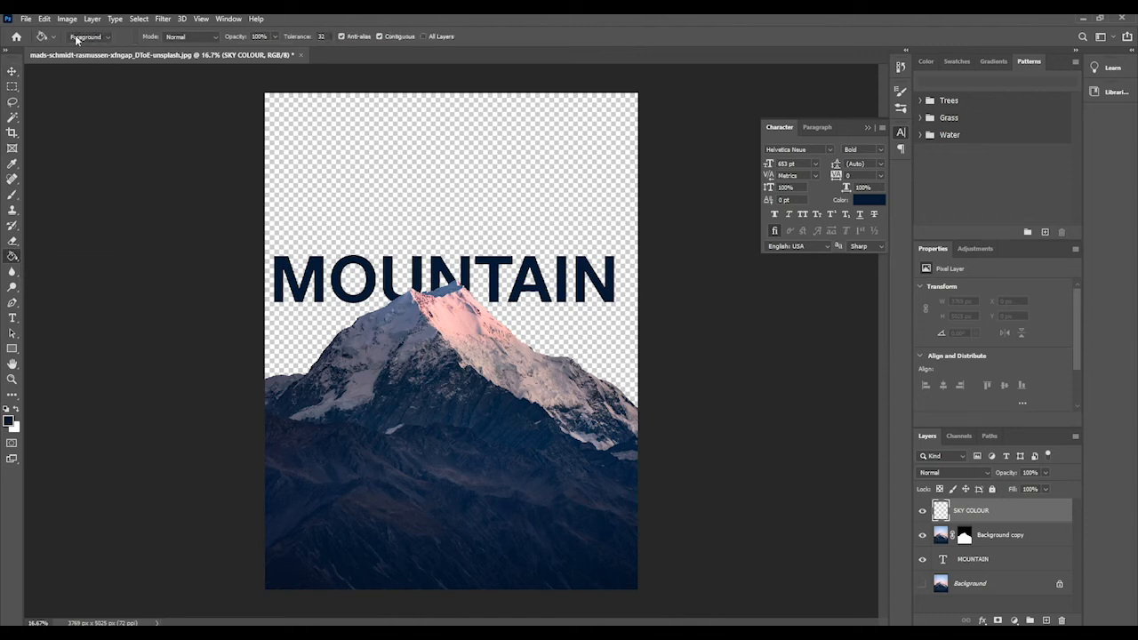
pyautogui.click(10, 422)
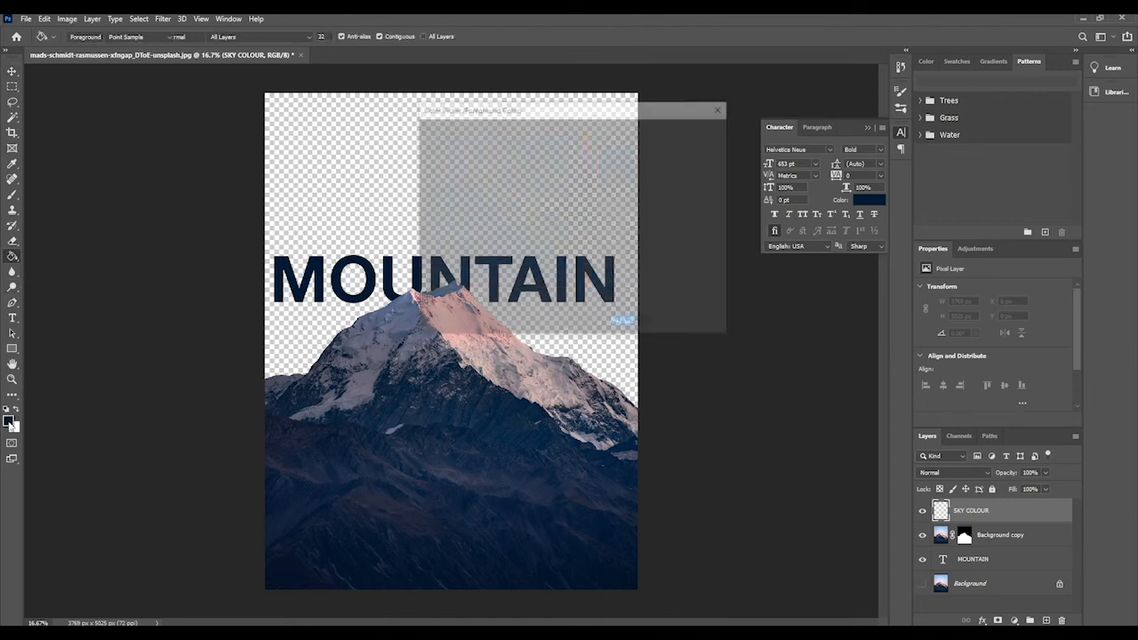
pyautogui.moveTo(508, 190)
pyautogui.mouseDown()
pyautogui.moveTo(428, 147)
pyautogui.moveTo(443, 219)
pyautogui.moveTo(461, 224)
pyautogui.moveTo(464, 184)
pyautogui.mouseUp()
pyautogui.click(691, 131)
pyautogui.press('g')
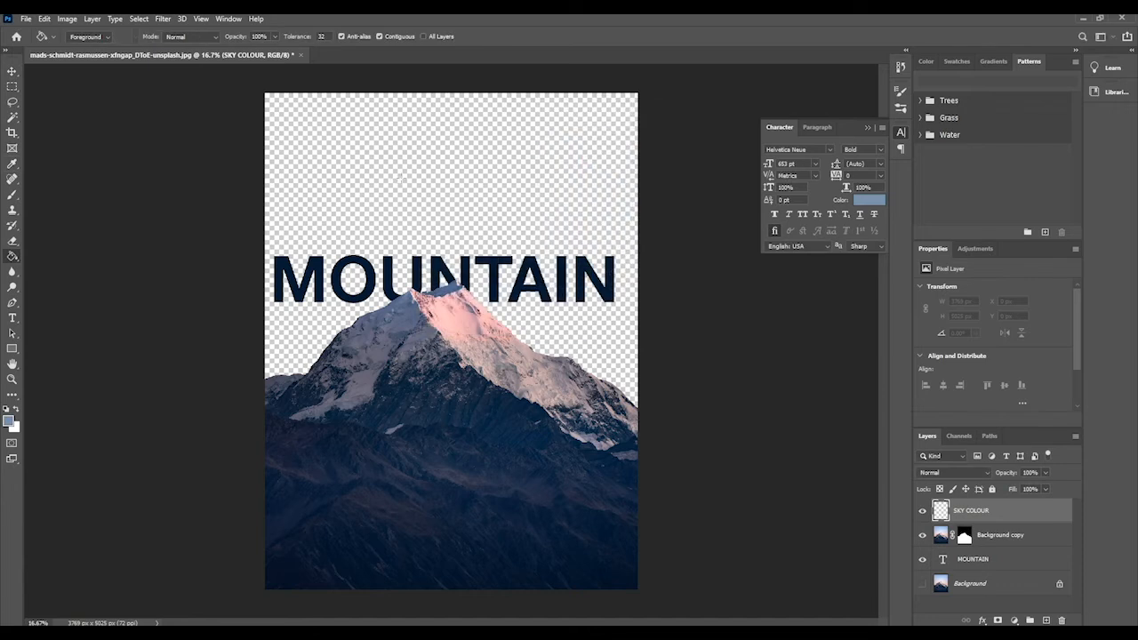
pyautogui.click(401, 175)
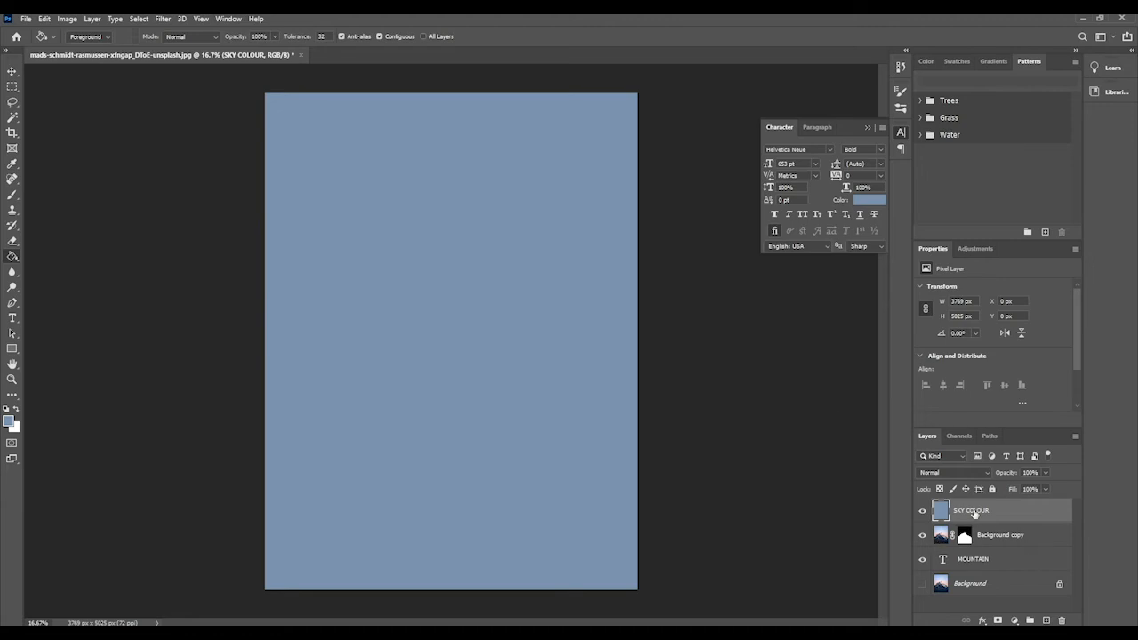
pyautogui.moveTo(976, 510); pyautogui.dragTo(984, 571)
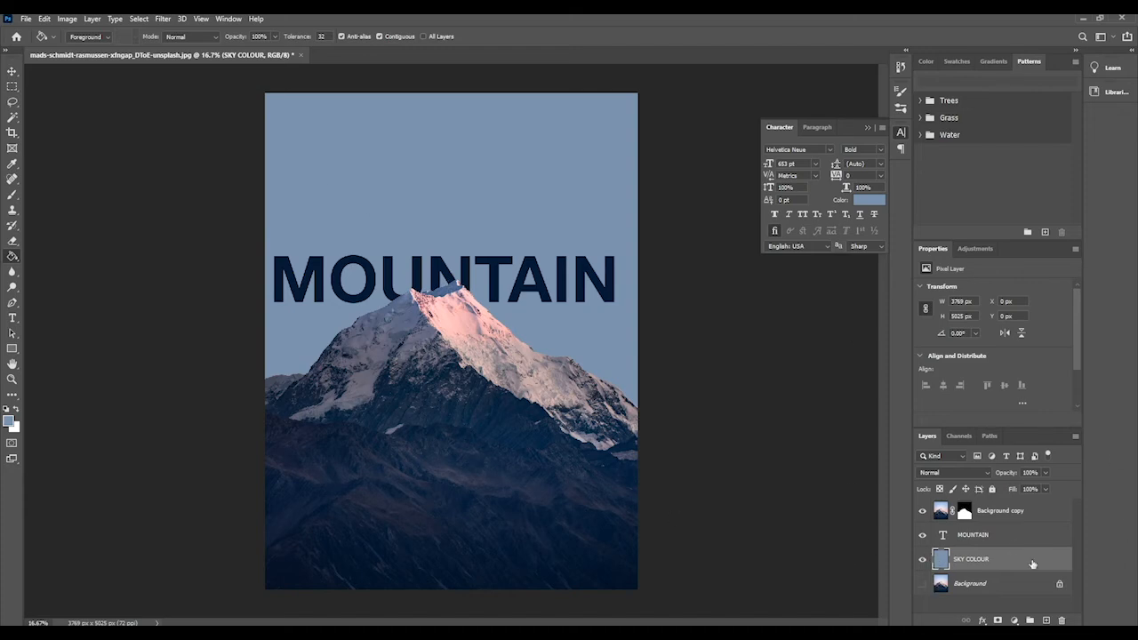
# - Hide the SKY COLOUR layer and show the original Background layer to compare the skies
pyautogui.click(982, 620)
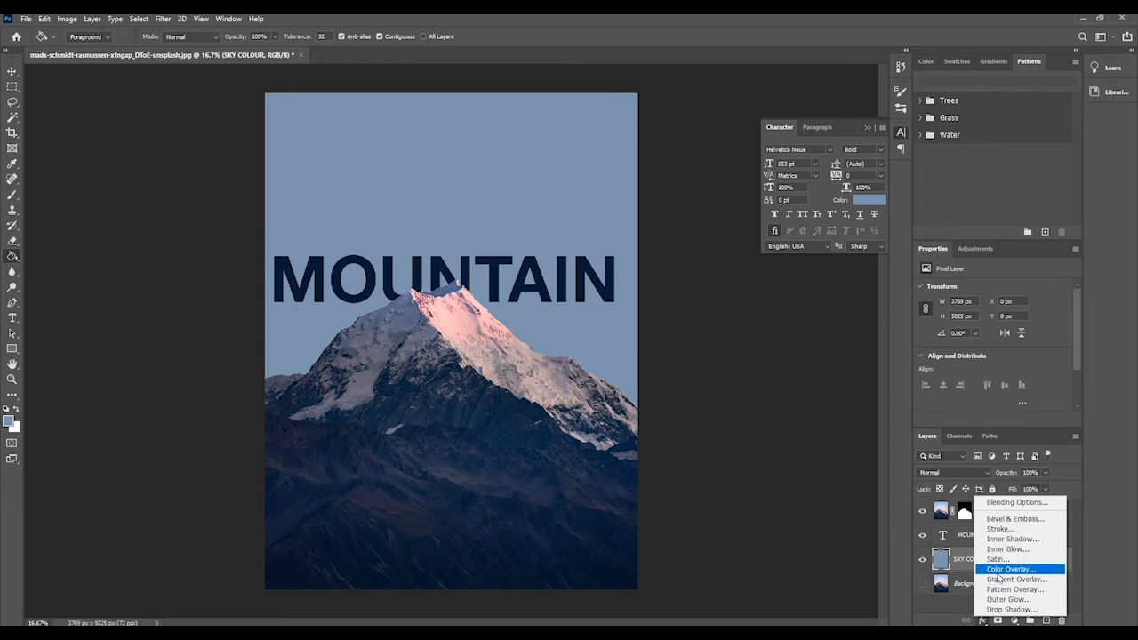
pyautogui.click(1005, 569)
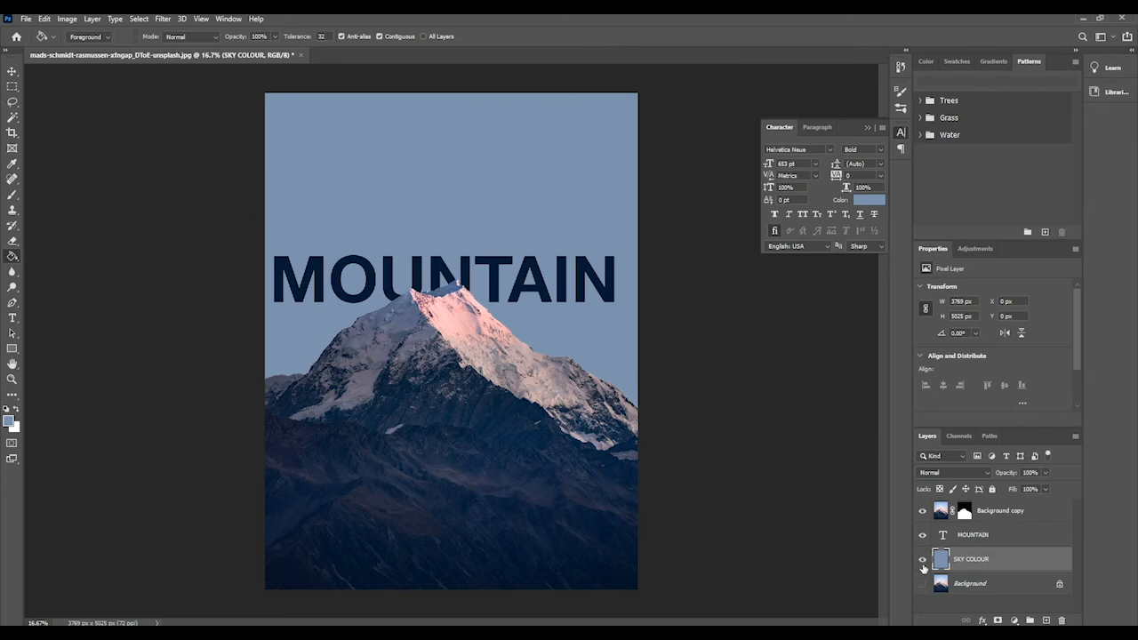
pyautogui.click(923, 560)
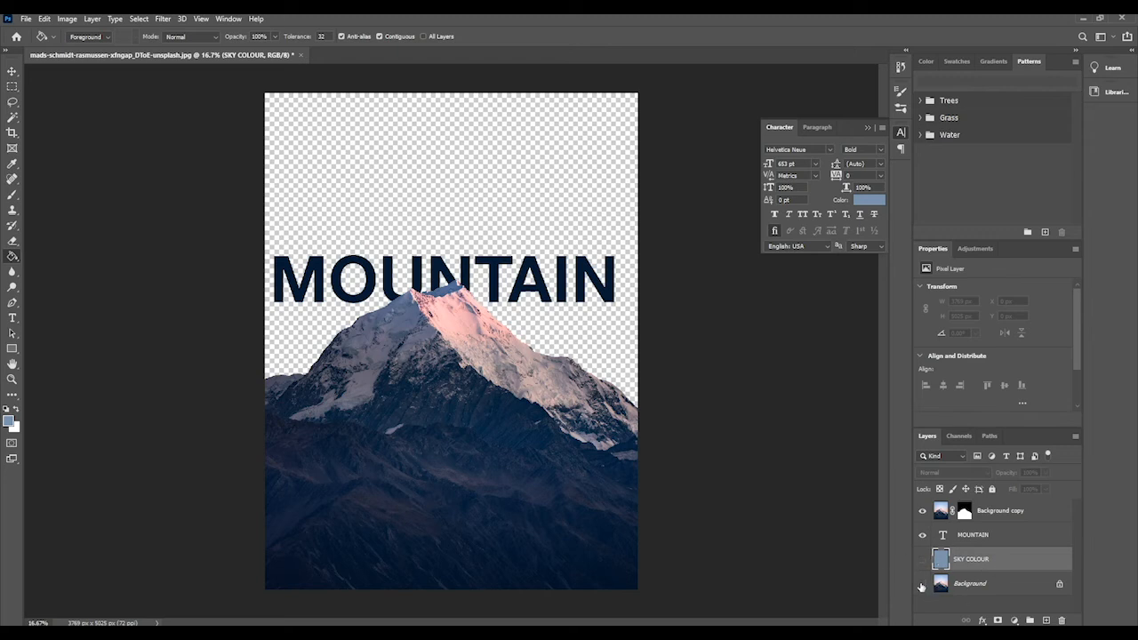
pyautogui.click(923, 584)
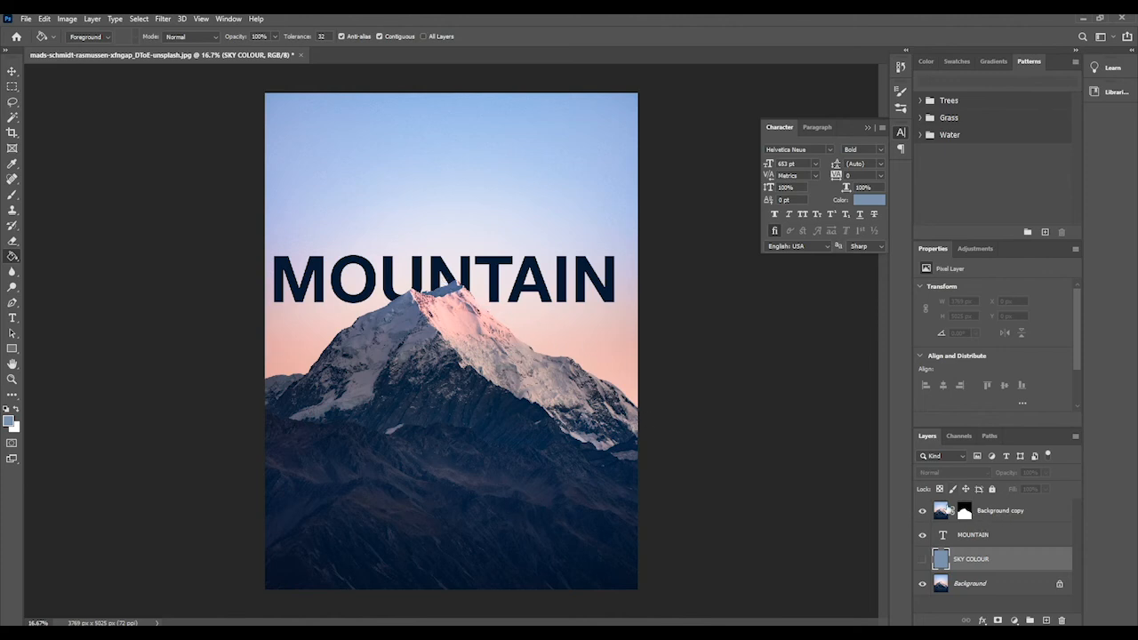
# - Select the Background copy layer's image with the Move tool
pyautogui.click(944, 511)
pyautogui.click(12, 71)
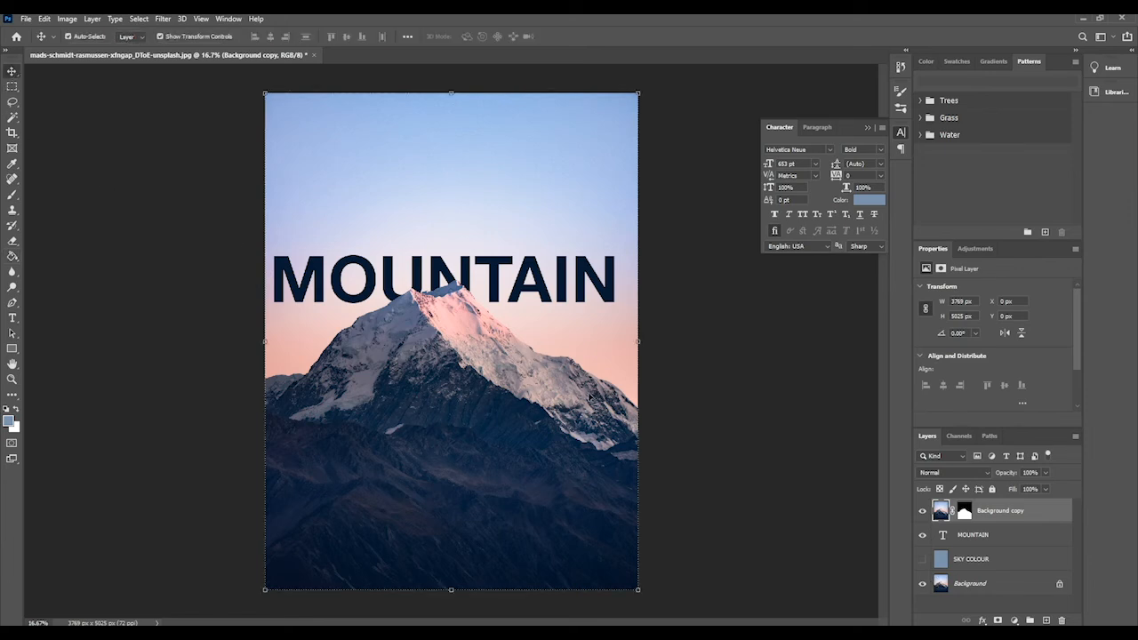
pyautogui.moveTo(430, 378)
pyautogui.mouseDown()
pyautogui.moveTo(534, 418)
pyautogui.moveTo(462, 249)
pyautogui.moveTo(301, 239)
pyautogui.moveTo(353, 338)
pyautogui.moveTo(543, 350)
pyautogui.moveTo(425, 380)
pyautogui.moveTo(427, 360)
pyautogui.moveTo(424, 377)
pyautogui.mouseUp()
pyautogui.click(44, 18)
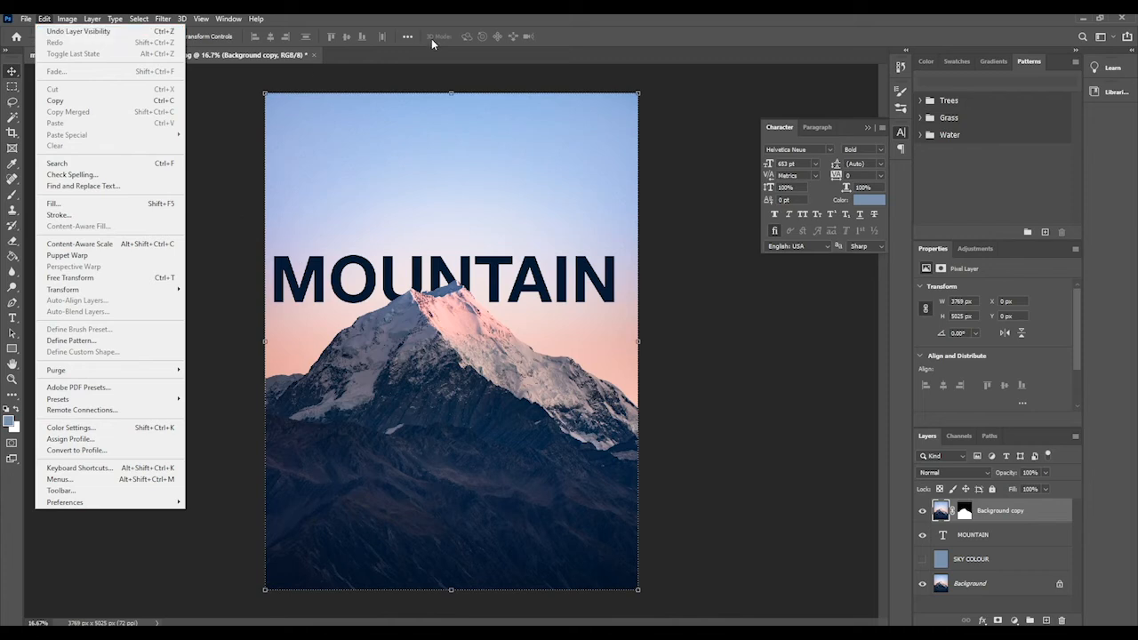
pyautogui.click(331, 69)
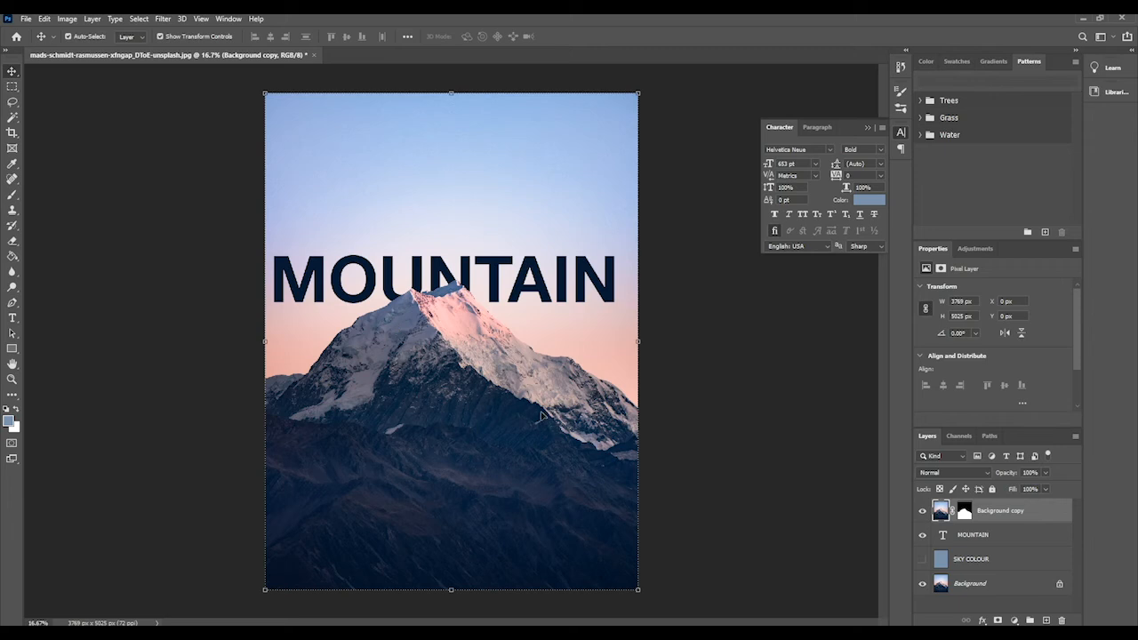
# - Toggle the visibility of the Background copy, MOUNTAIN and Background layers to examine what each contributes to the composition
pyautogui.click(922, 511)
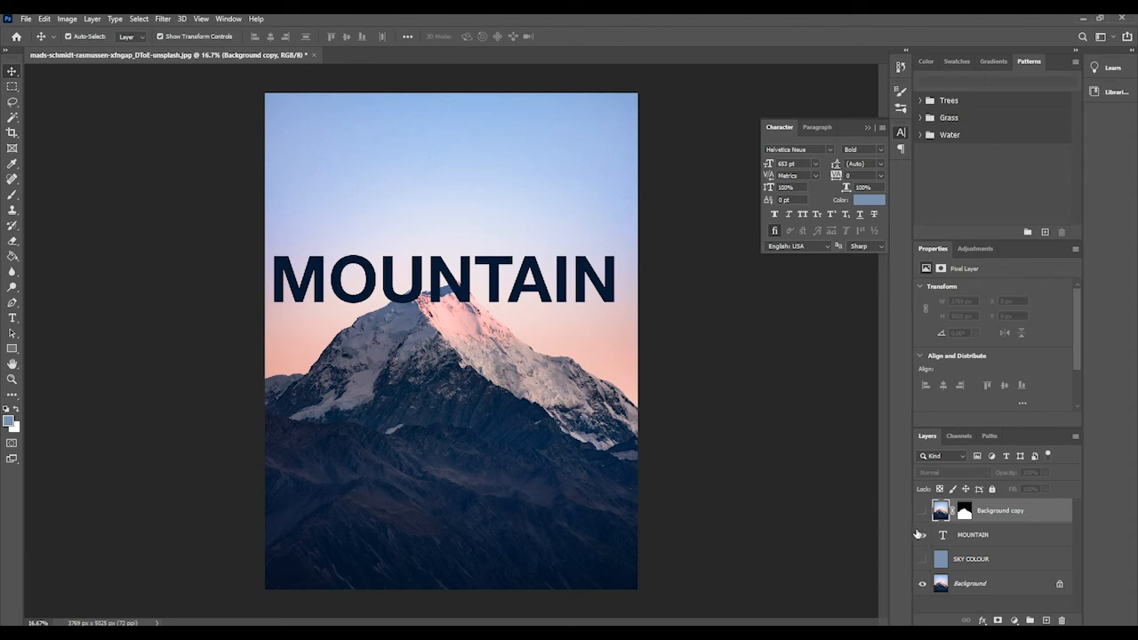
pyautogui.click(921, 535)
pyautogui.click(920, 534)
pyautogui.click(921, 534)
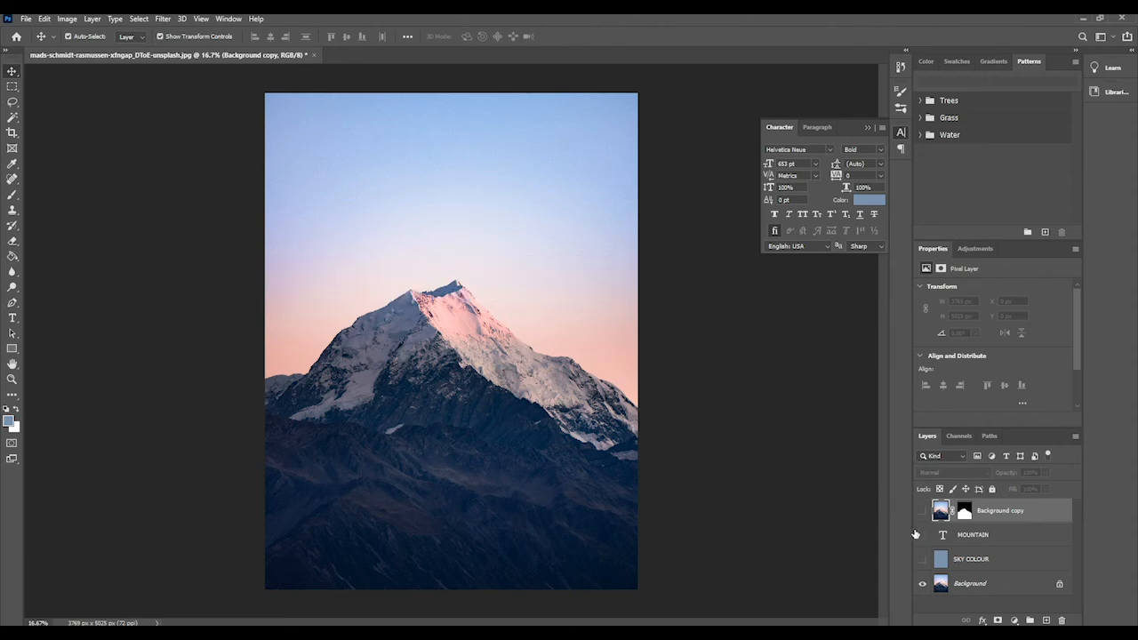
pyautogui.click(921, 510)
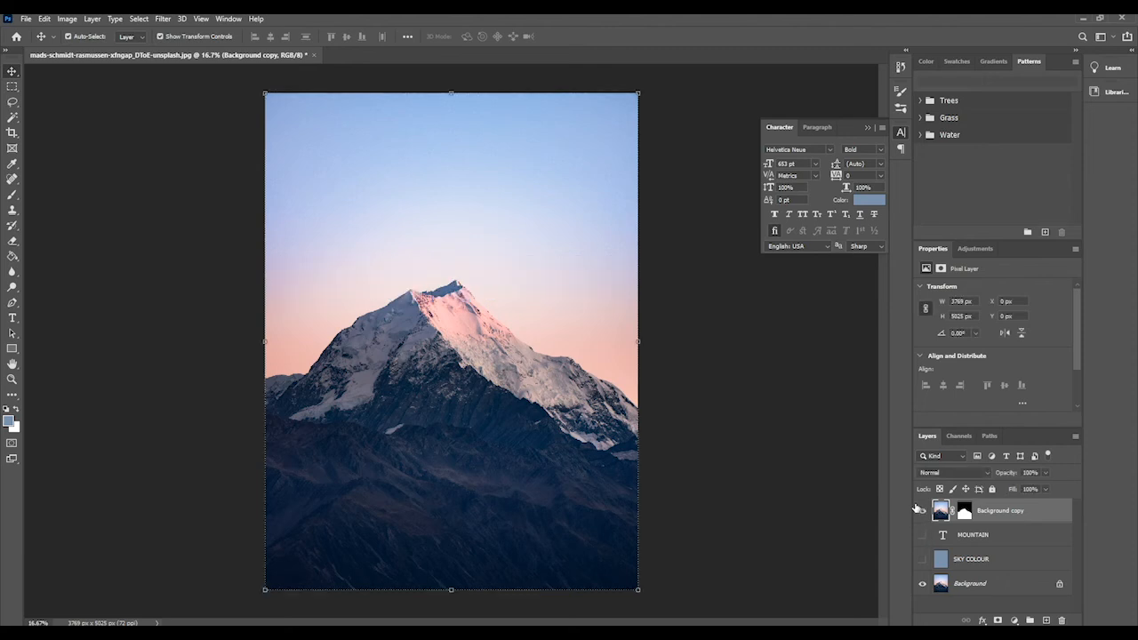
pyautogui.click(923, 584)
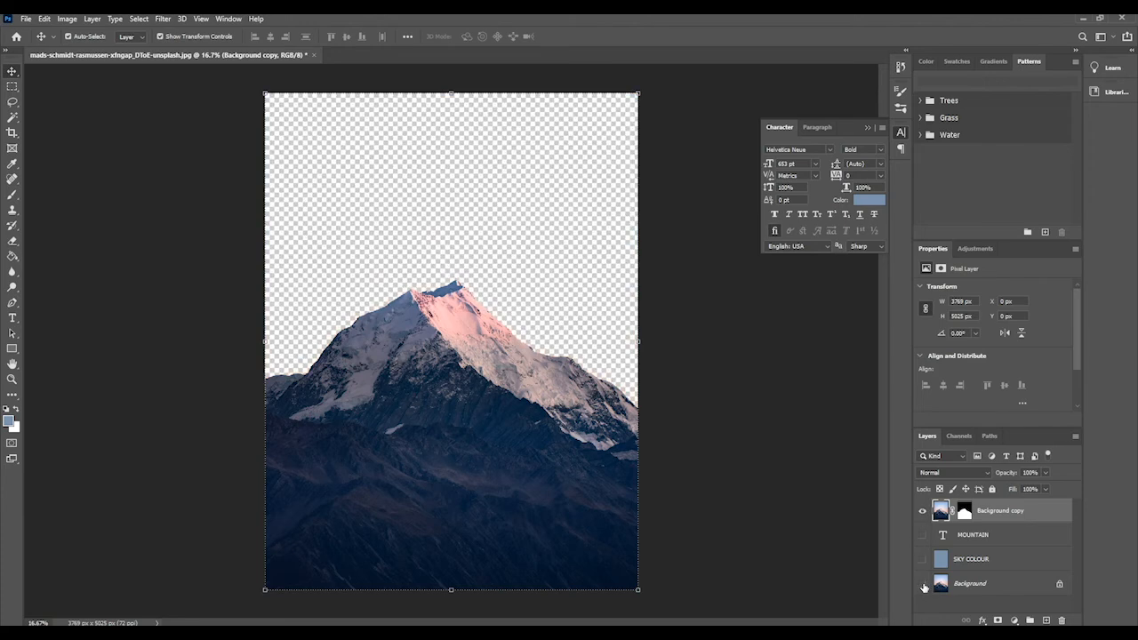
pyautogui.click(922, 535)
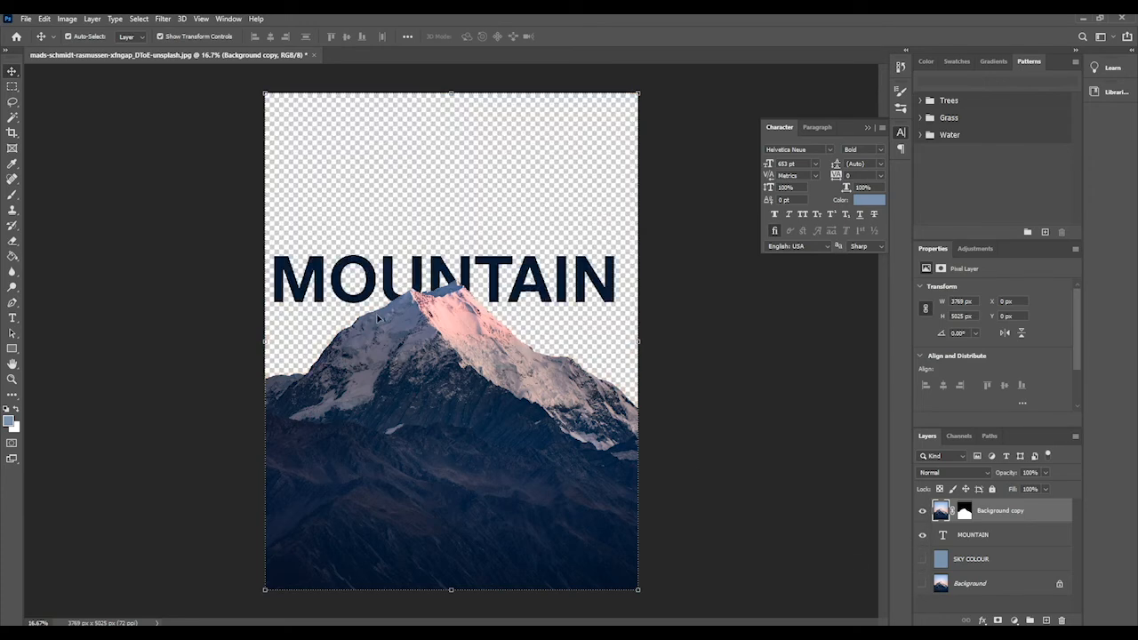
# - Compare the original sky with the new one, leaving SKY COLOUR shown and the Background layer hidden
pyautogui.click(923, 584)
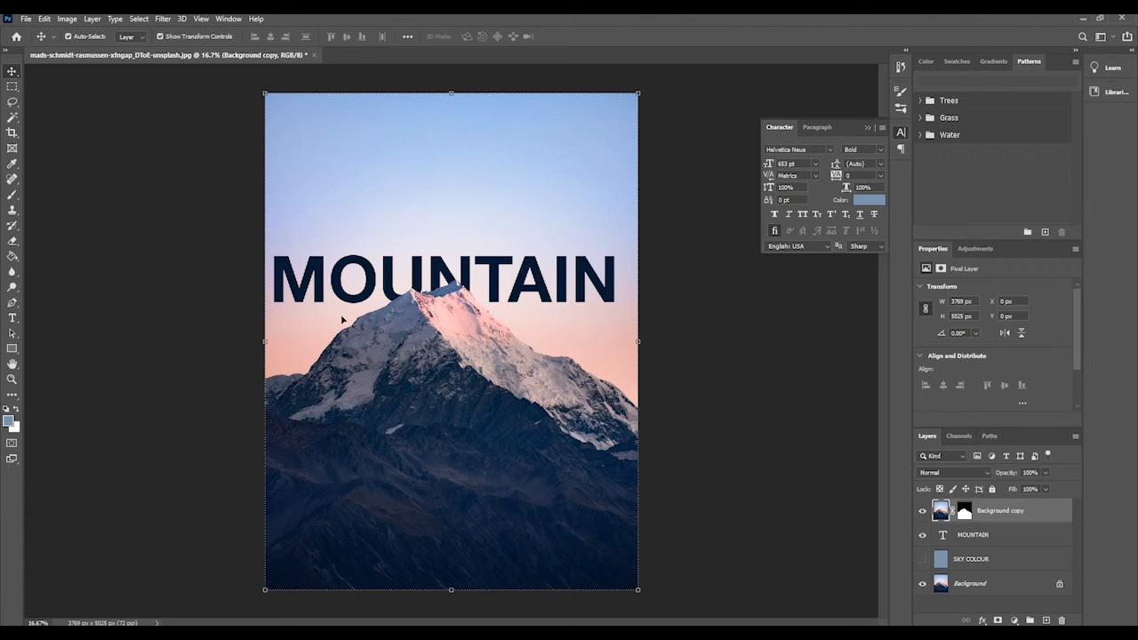
pyautogui.click(922, 559)
pyautogui.click(922, 584)
pyautogui.click(922, 559)
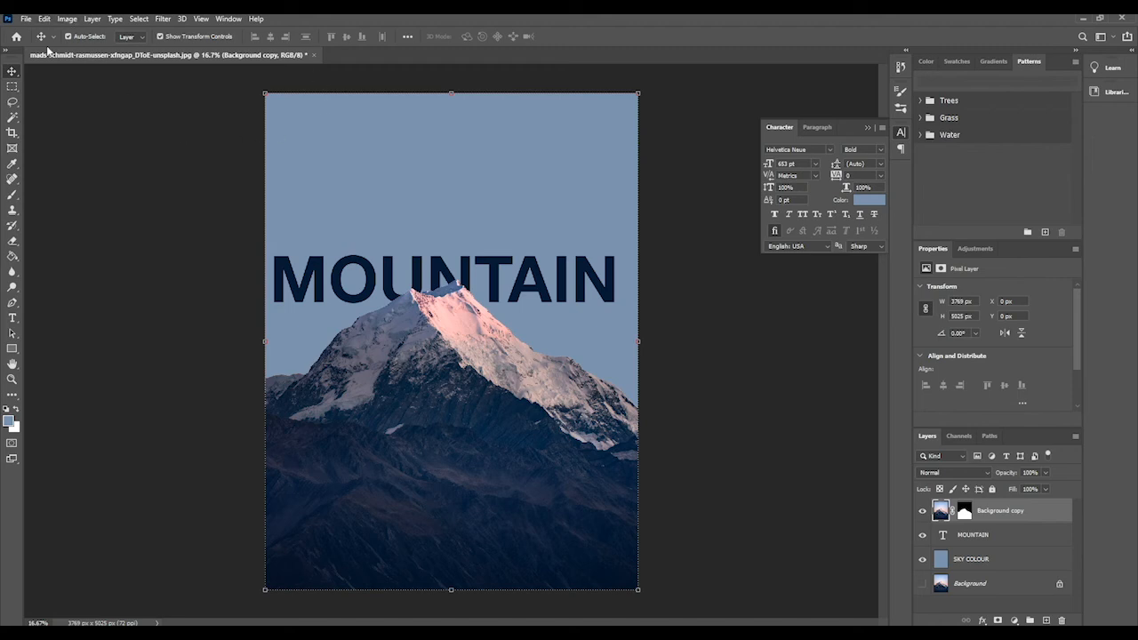
# - Try a Brightness/Contrast adjustment on Background copy with brightness 150 and contrast -21, and discard it
pyautogui.click(68, 18)
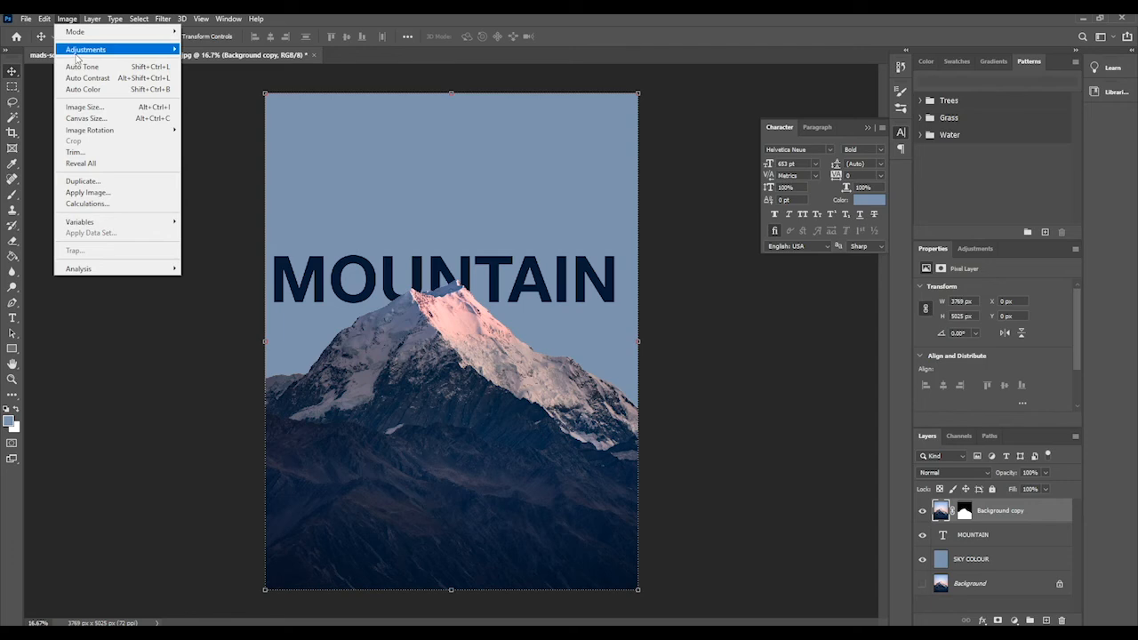
pyautogui.moveTo(78, 51)
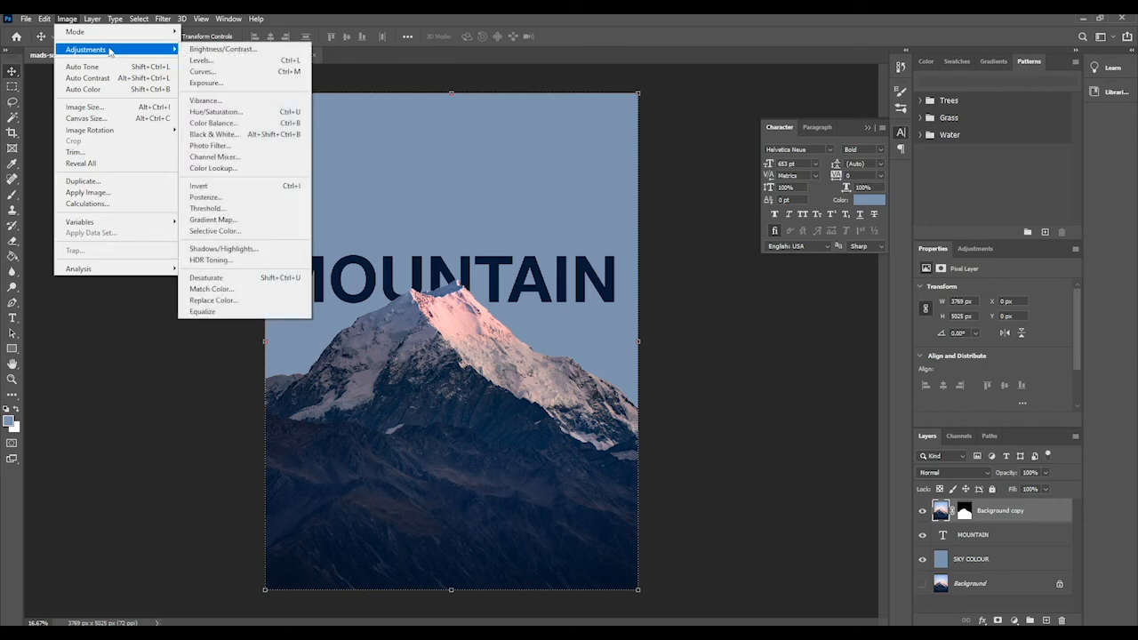
pyautogui.click(213, 49)
pyautogui.moveTo(558, 176); pyautogui.dragTo(619, 192)
pyautogui.moveTo(713, 162); pyautogui.dragTo(734, 159)
pyautogui.moveTo(623, 190); pyautogui.dragTo(647, 197)
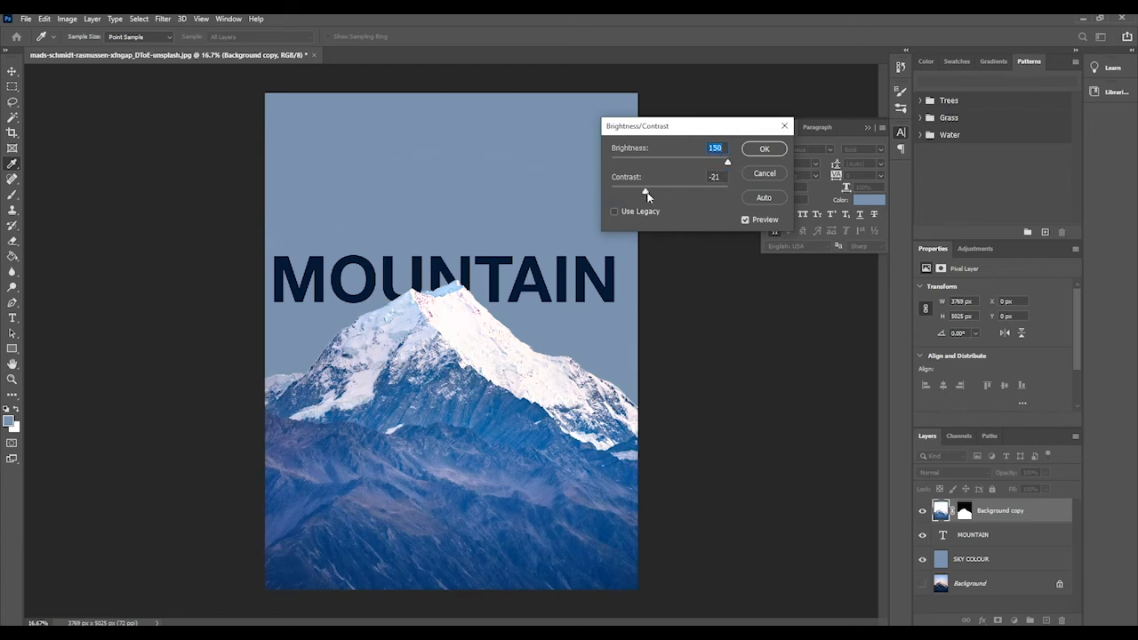
pyautogui.click(765, 173)
# - Try a Hue/Saturation adjustment on Background copy with the Master hue at +31 and saturation at -5
pyautogui.click(67, 18)
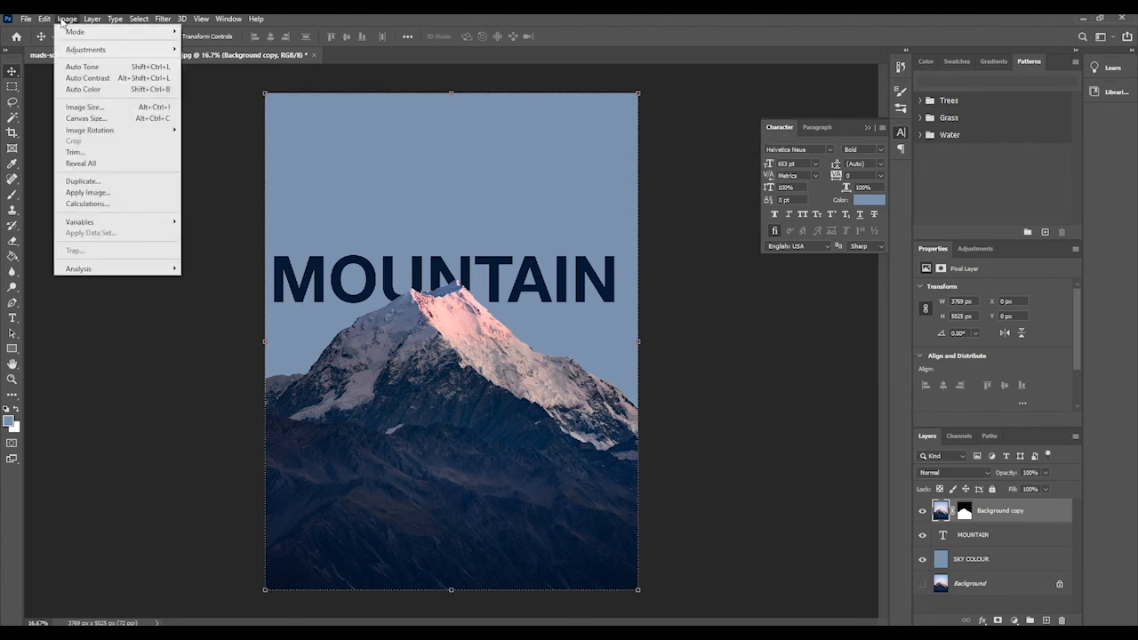
pyautogui.moveTo(98, 49)
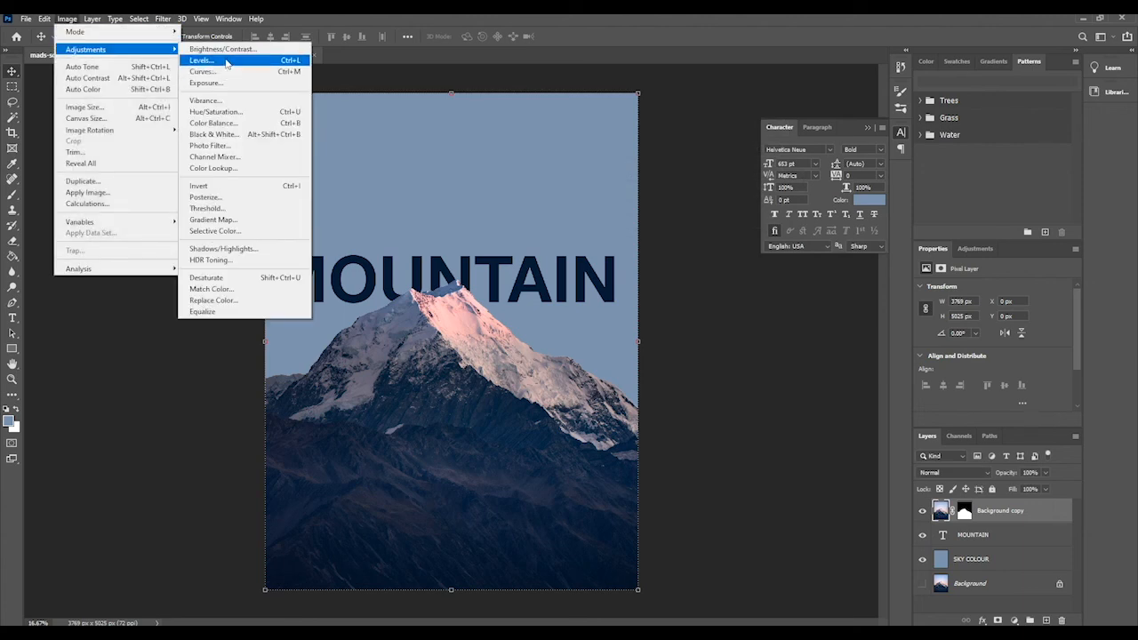
pyautogui.click(258, 113)
pyautogui.moveTo(584, 136); pyautogui.dragTo(735, 101)
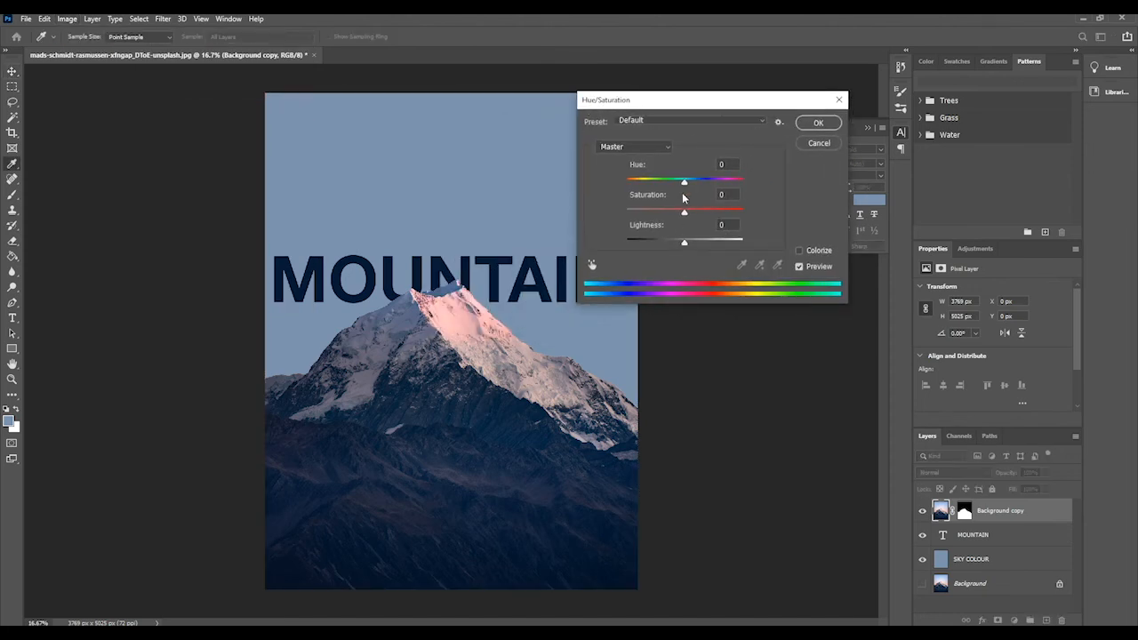
pyautogui.moveTo(684, 186); pyautogui.dragTo(685, 228)
# - Try shifting only the Reds of the mountain to hue -16 and saturation +41
pyautogui.click(633, 146)
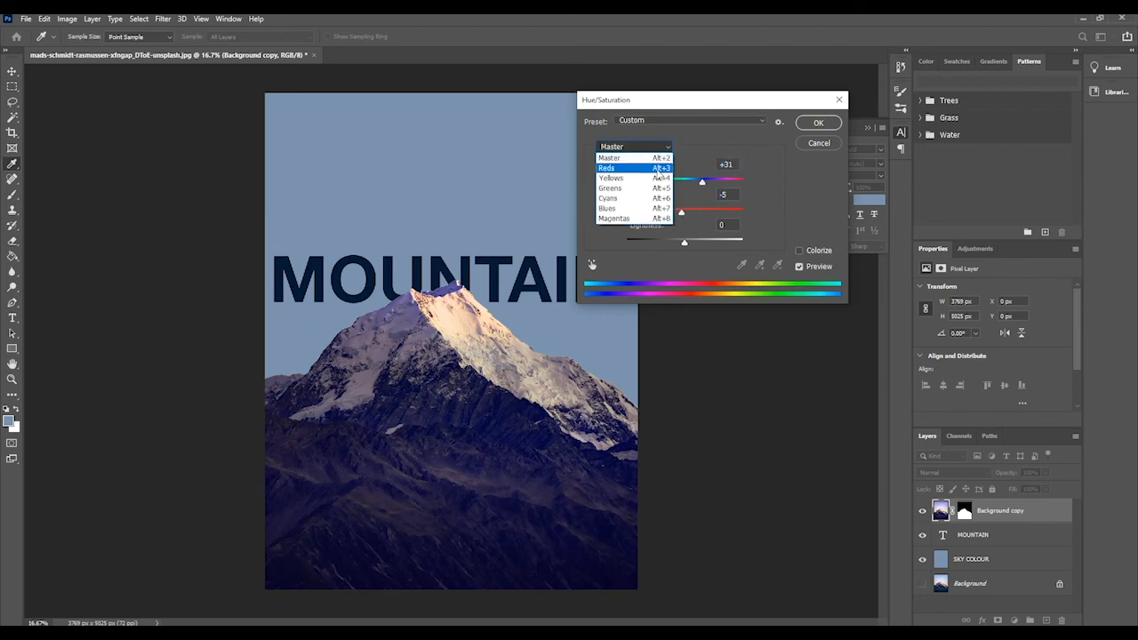
pyautogui.click(633, 161)
pyautogui.moveTo(682, 214)
pyautogui.mouseDown()
pyautogui.moveTo(750, 206)
pyautogui.moveTo(671, 214)
pyautogui.moveTo(678, 222)
pyautogui.mouseUp()
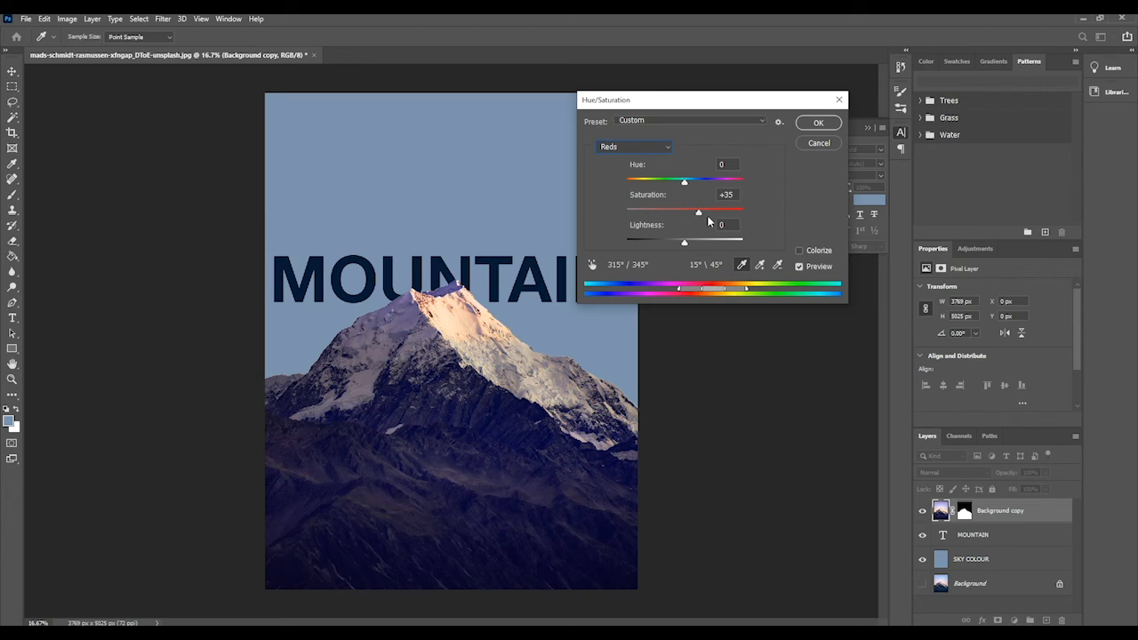
pyautogui.click(712, 216)
pyautogui.moveTo(684, 183)
pyautogui.mouseDown()
pyautogui.moveTo(646, 184)
pyautogui.moveTo(724, 184)
pyautogui.moveTo(656, 183)
pyautogui.moveTo(675, 183)
pyautogui.mouseUp()
# - Try shifting the Blues to hue -180, saturation +82 and lightness +19, and discard the whole Hue/Saturation adjustment
pyautogui.click(662, 145)
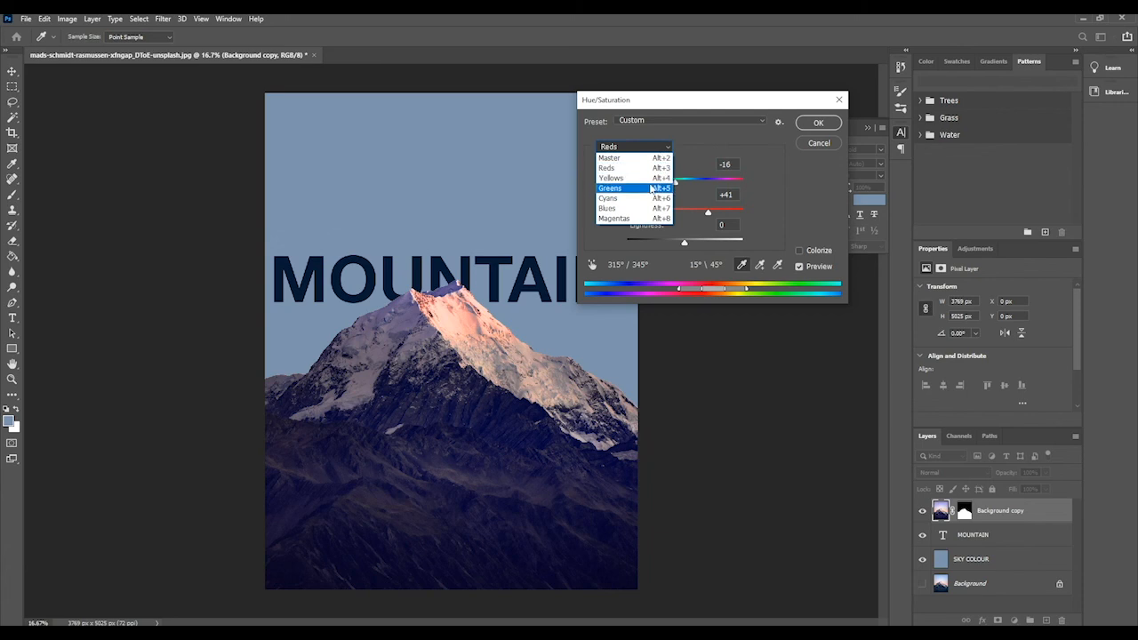
pyautogui.click(662, 184)
pyautogui.click(672, 147)
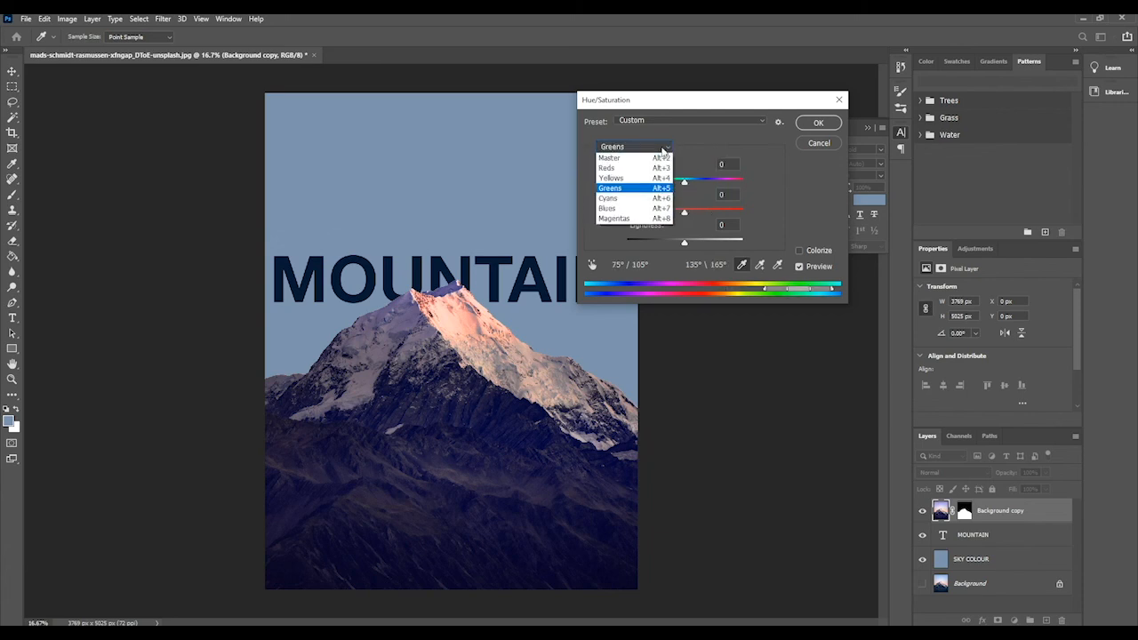
pyautogui.click(662, 205)
pyautogui.moveTo(683, 182); pyautogui.dragTo(721, 212)
pyautogui.moveTo(650, 183); pyautogui.dragTo(626, 184)
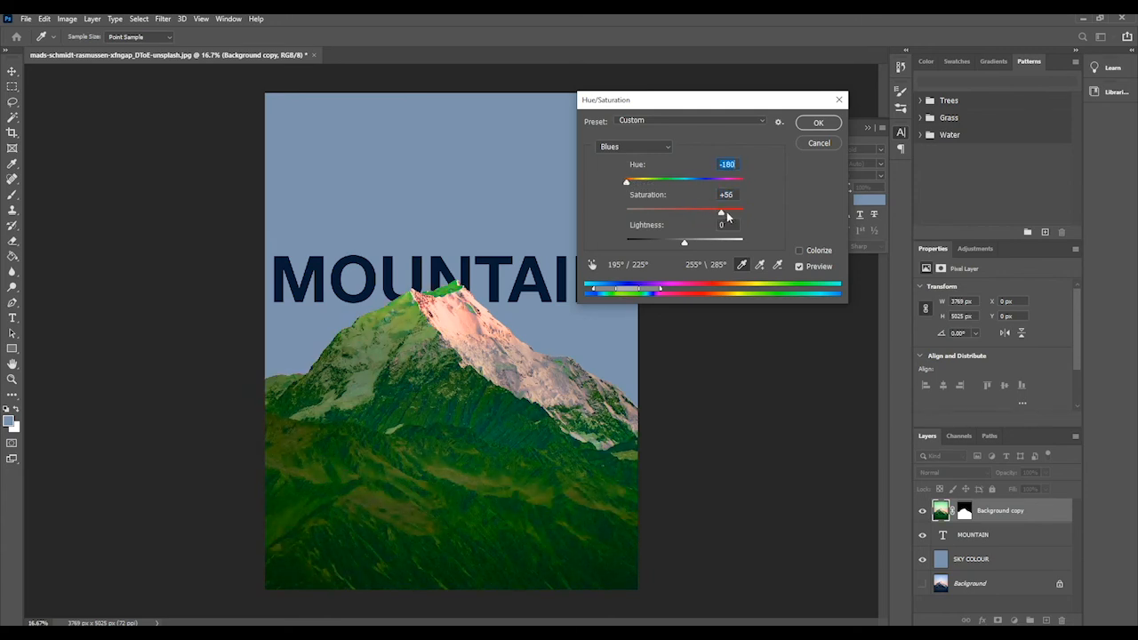
pyautogui.moveTo(728, 216); pyautogui.dragTo(737, 214)
pyautogui.moveTo(684, 241)
pyautogui.mouseDown()
pyautogui.moveTo(655, 244)
pyautogui.moveTo(696, 242)
pyautogui.mouseUp()
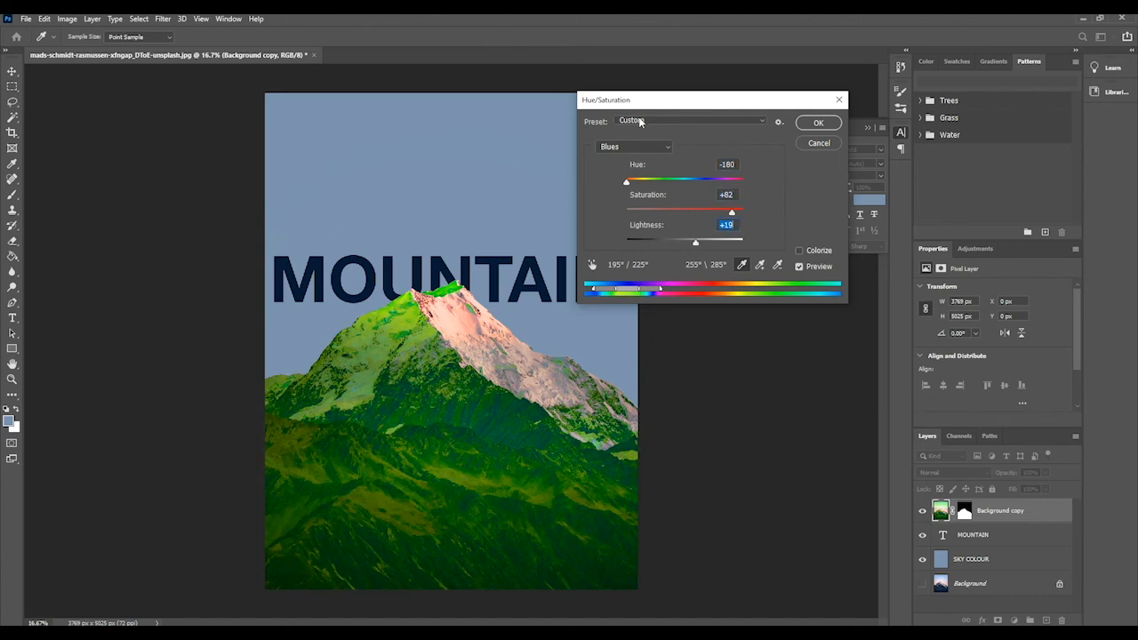
pyautogui.click(819, 144)
# - Try a Photo Filter on Background copy using Warming Filter (85) at 94% density
pyautogui.click(67, 19)
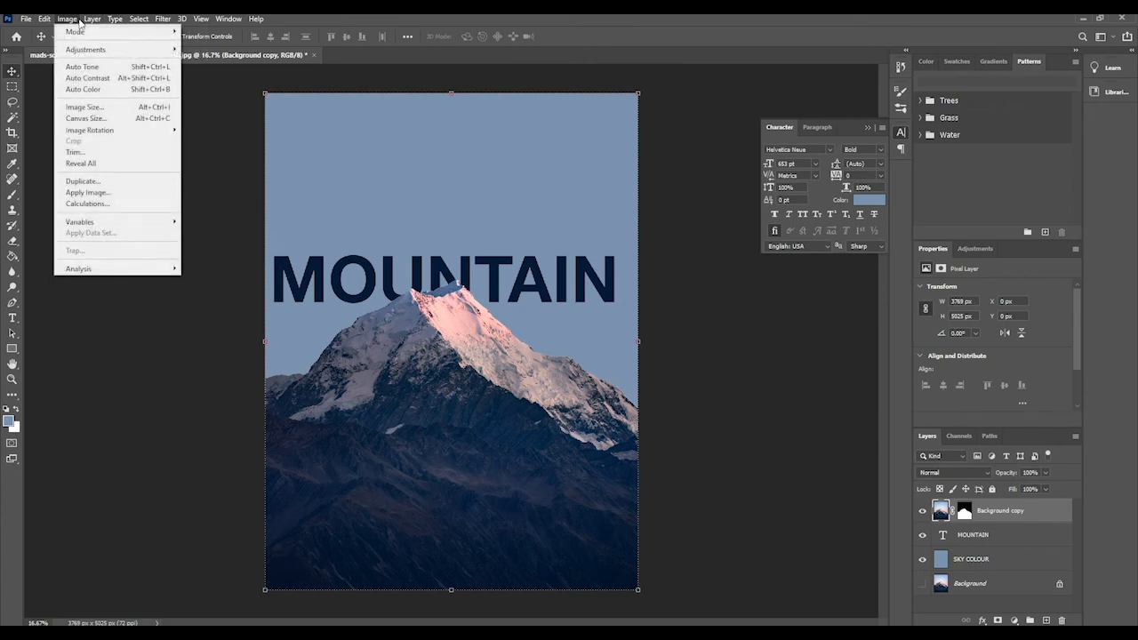
pyautogui.click(92, 19)
pyautogui.click(69, 18)
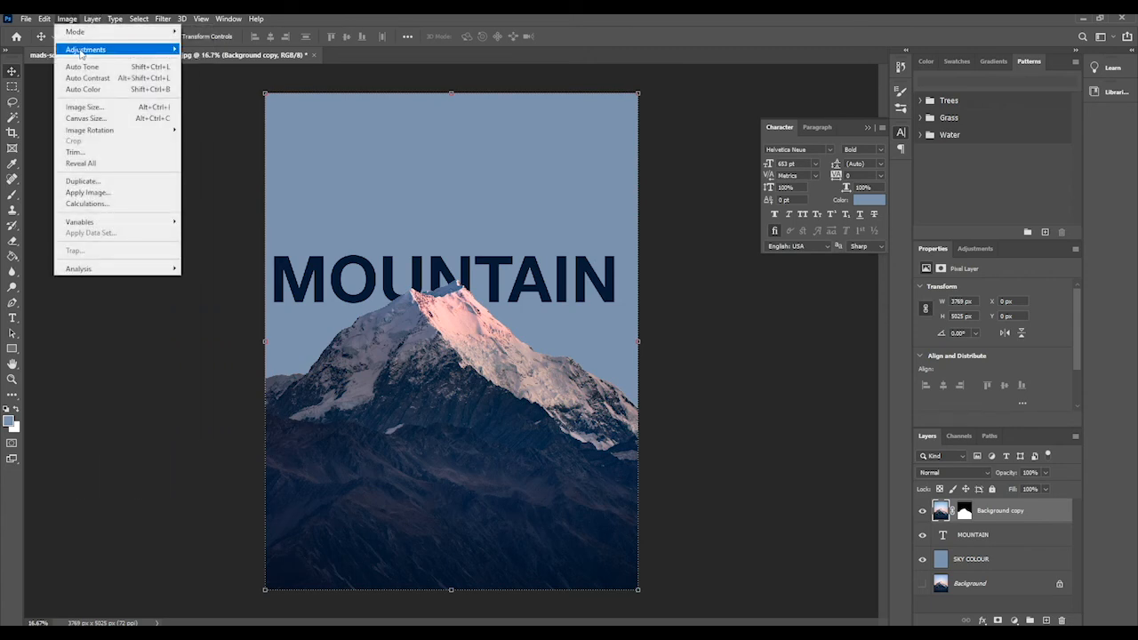
pyautogui.moveTo(83, 51)
pyautogui.click(265, 152)
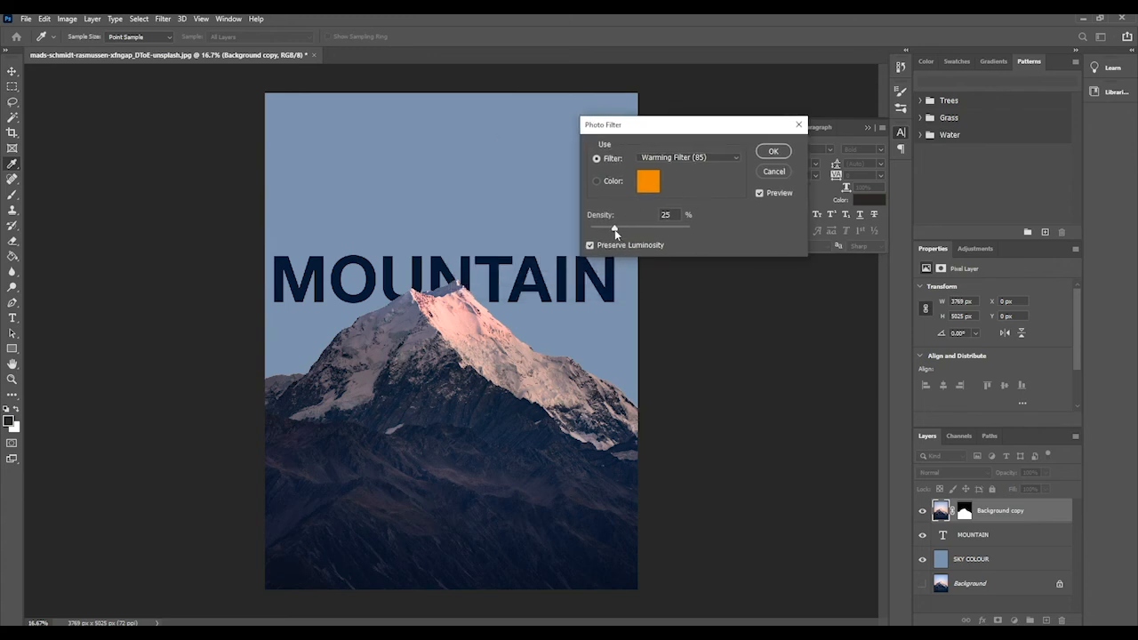
pyautogui.moveTo(614, 228); pyautogui.dragTo(630, 230)
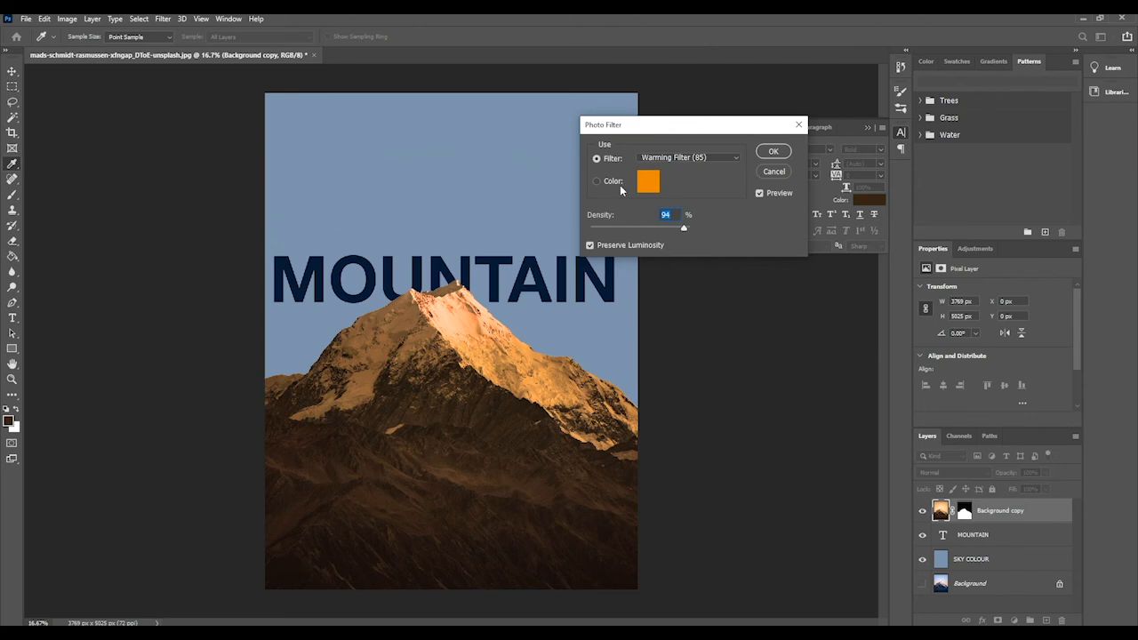
# - Try Cooling Filter (80) on the mountain with its density at 48%
pyautogui.click(704, 158)
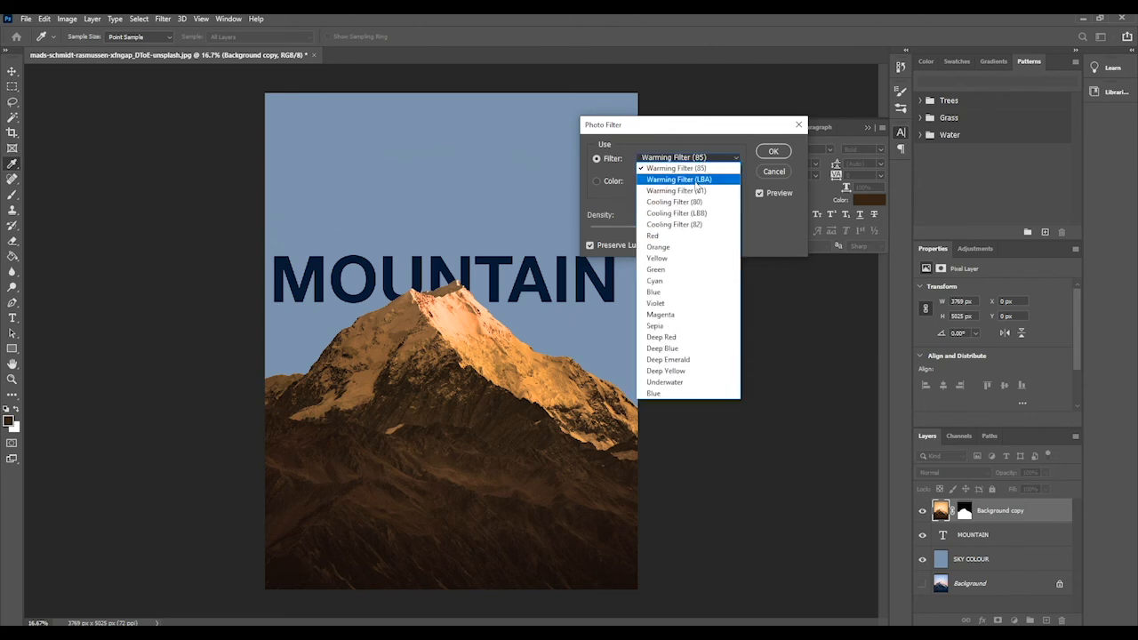
pyautogui.click(683, 202)
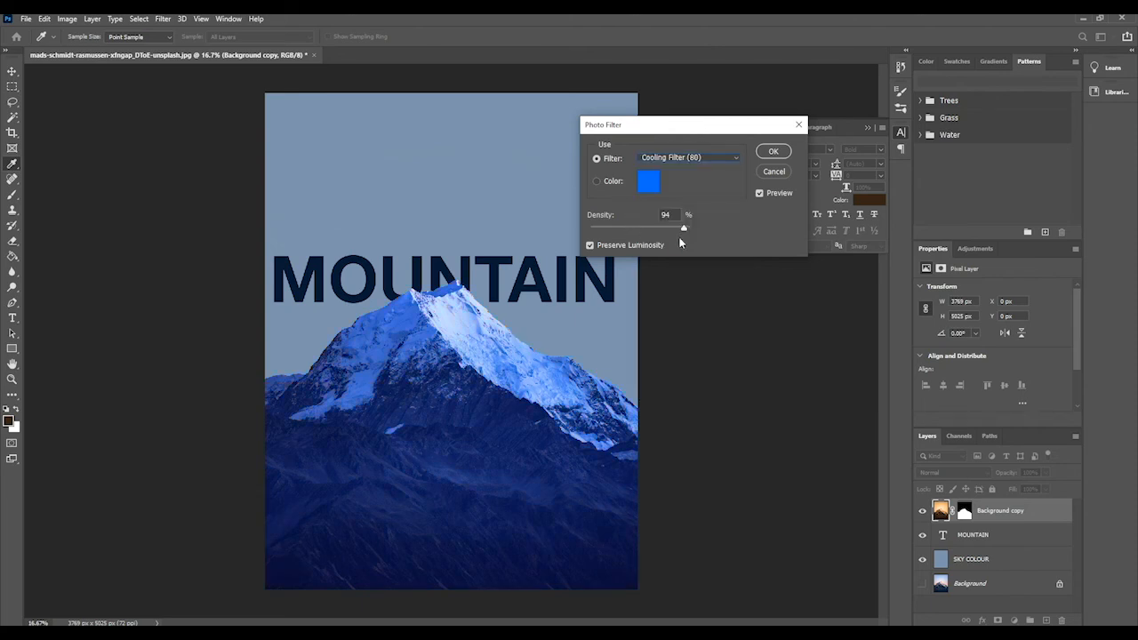
pyautogui.moveTo(681, 243); pyautogui.dragTo(666, 233)
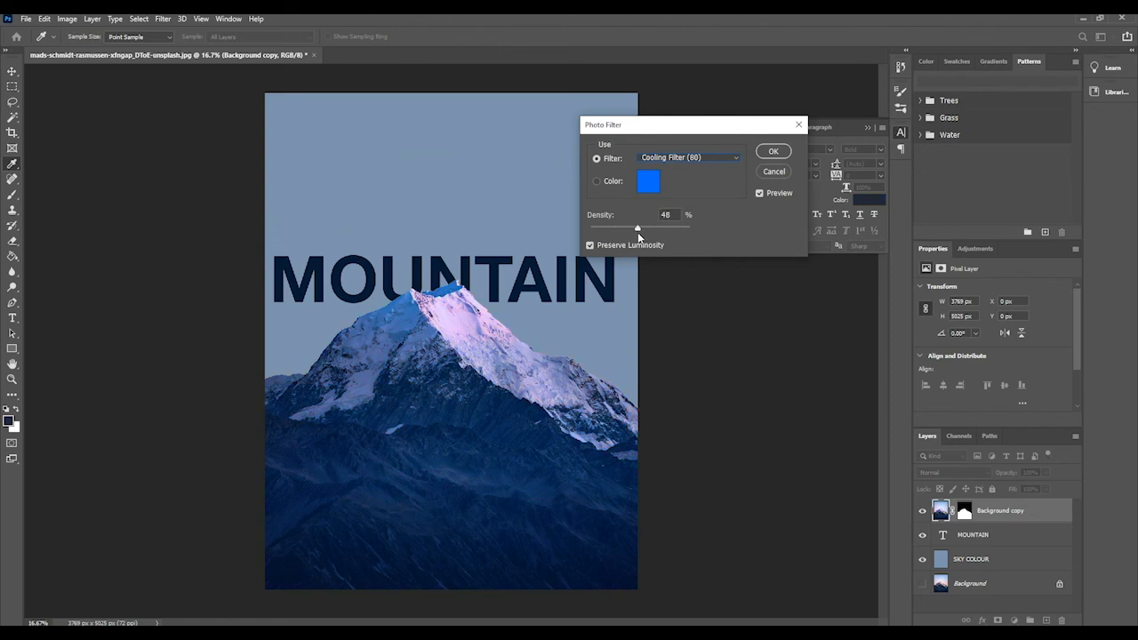
# - Try Warming Filter (85) on the mountain again at 78% density, followed by the Violet filter at 56%
pyautogui.click(684, 159)
pyautogui.click(687, 172)
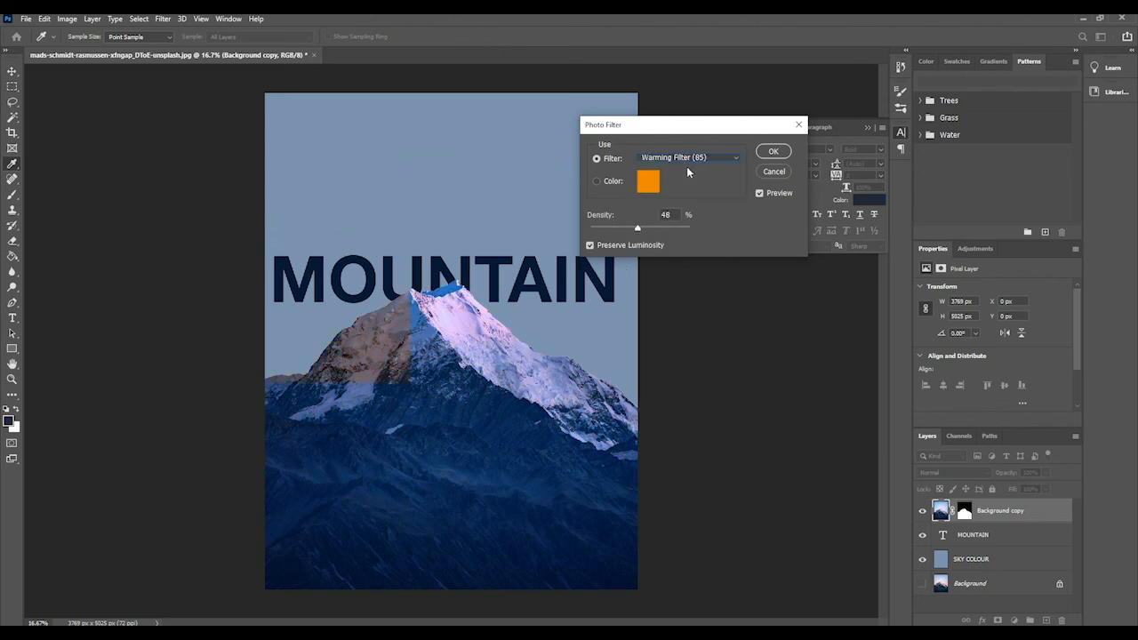
pyautogui.click(685, 160)
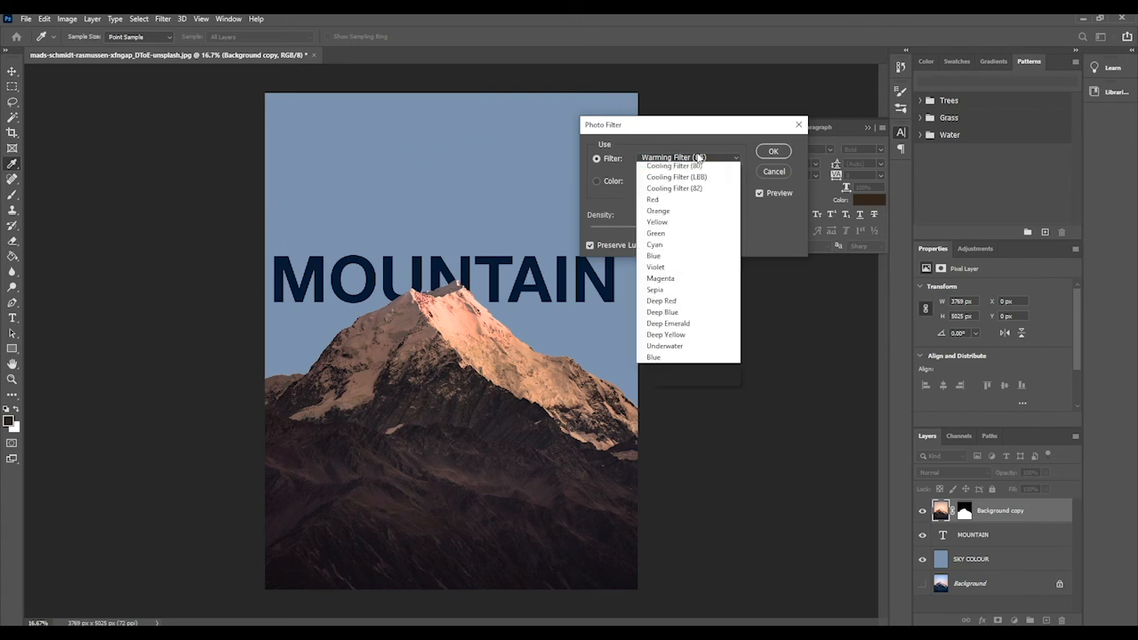
pyautogui.click(676, 306)
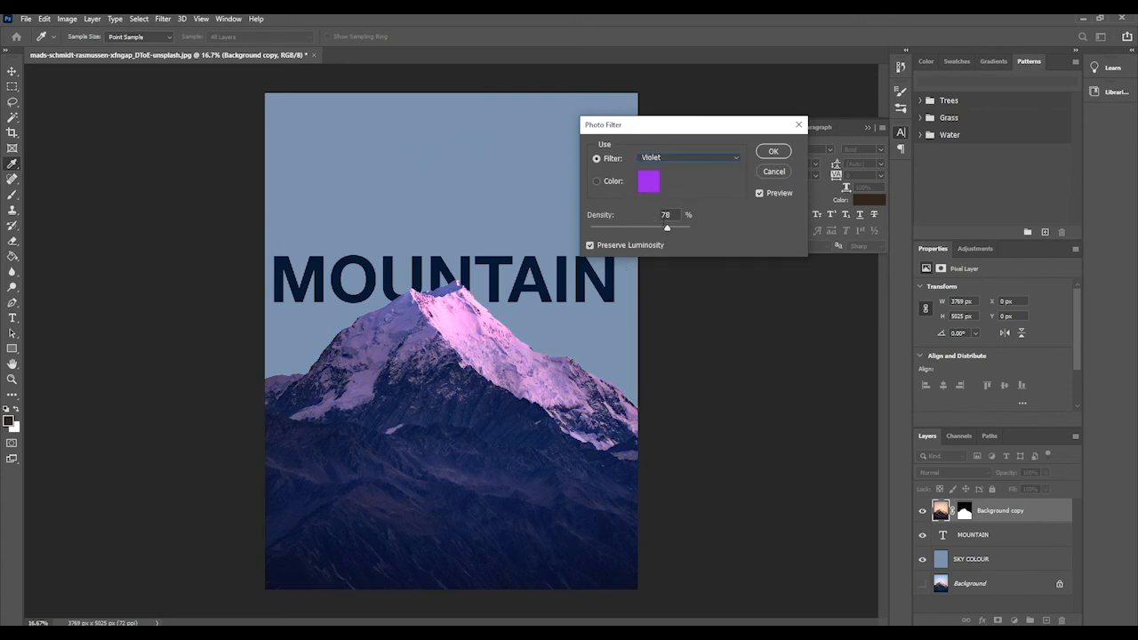
pyautogui.moveTo(666, 232); pyautogui.dragTo(645, 230)
# - Try a custom Photo Filter colour instead of the preset, choosing the teal 45b38d
pyautogui.click(611, 182)
pyautogui.click(646, 182)
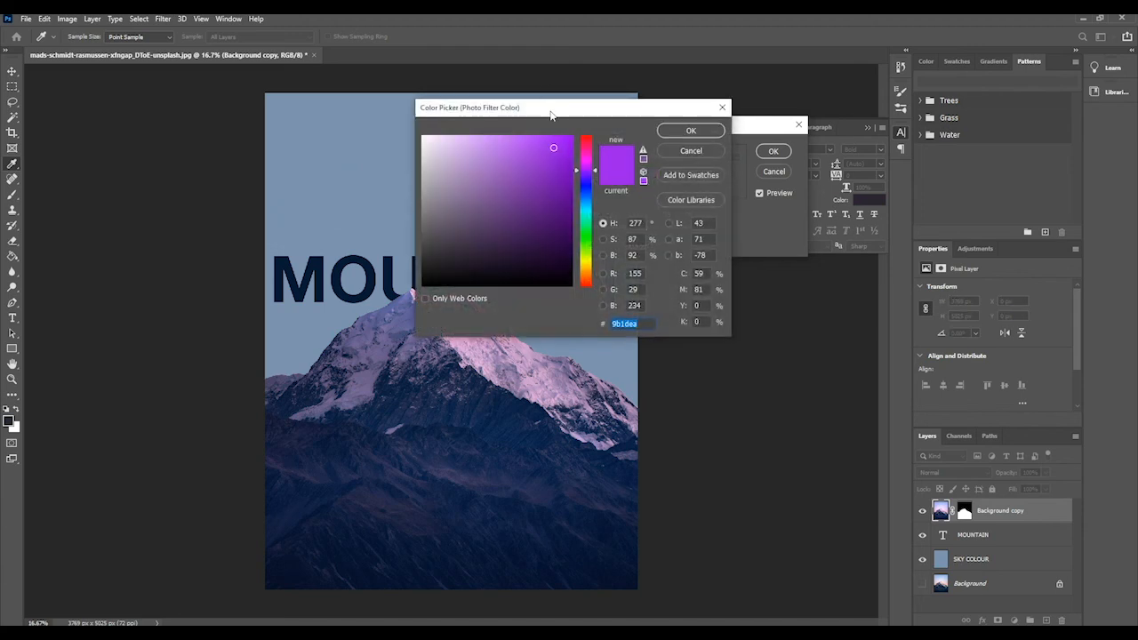
pyautogui.moveTo(533, 109); pyautogui.dragTo(733, 97)
pyautogui.click(893, 142)
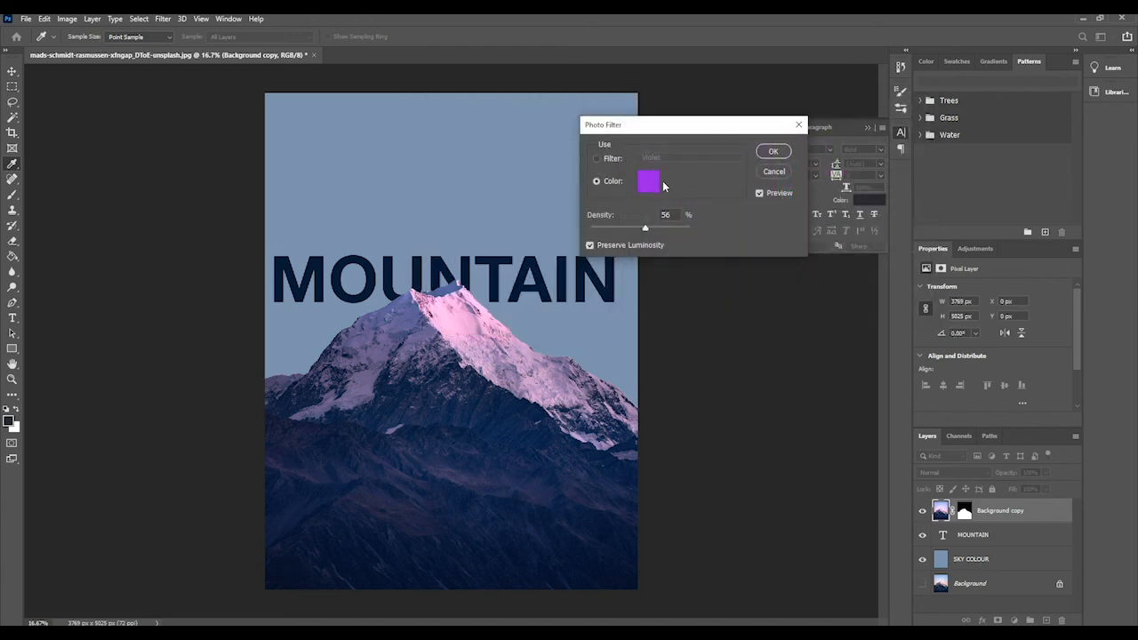
pyautogui.click(646, 183)
pyautogui.click(646, 183)
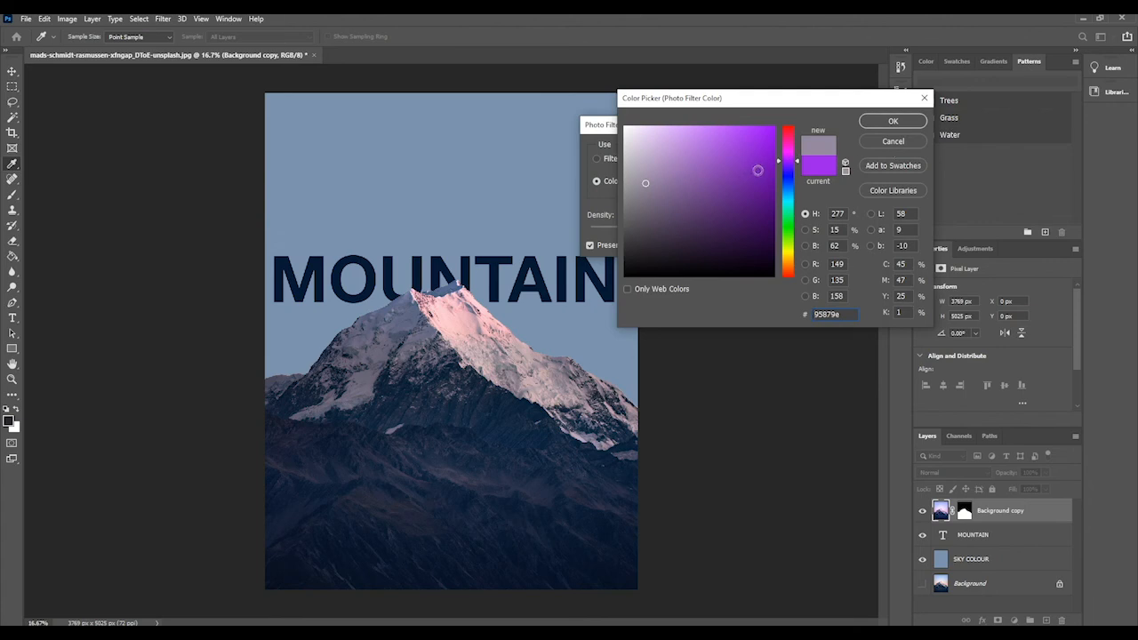
pyautogui.moveTo(787, 163); pyautogui.dragTo(717, 170)
pyautogui.click(759, 230)
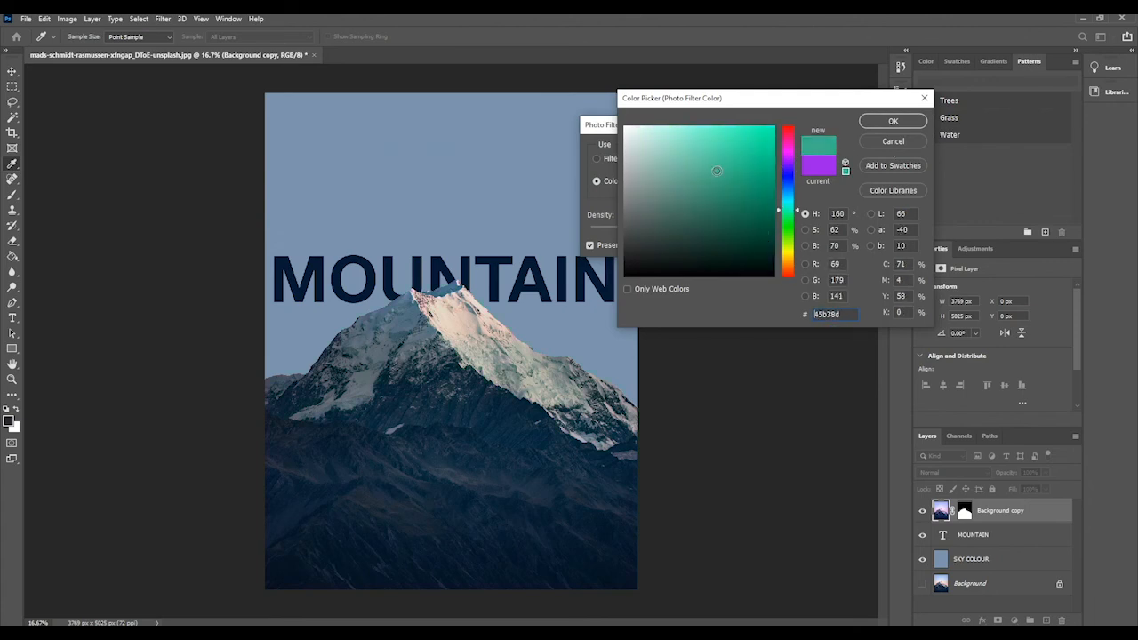
# - Try a medium blue as the custom filter colour at 97% density, and discard the whole Photo Filter
pyautogui.click(531, 159)
pyautogui.moveTo(734, 161); pyautogui.dragTo(692, 157)
pyautogui.click(893, 121)
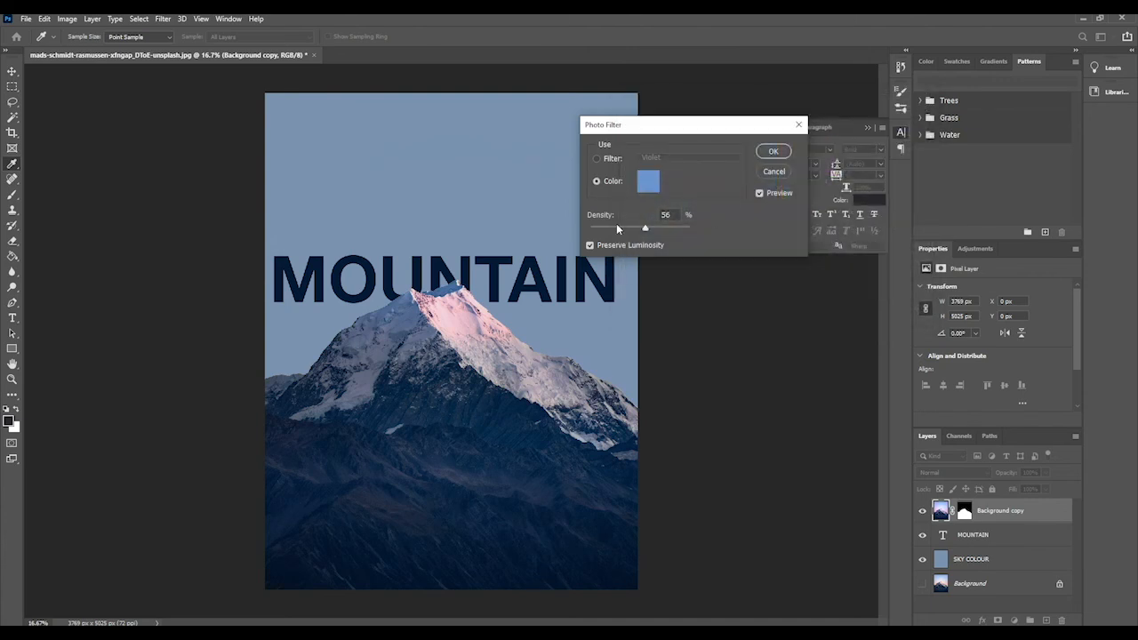
pyautogui.moveTo(694, 227)
pyautogui.mouseDown()
pyautogui.moveTo(673, 229)
pyautogui.moveTo(687, 230)
pyautogui.mouseUp()
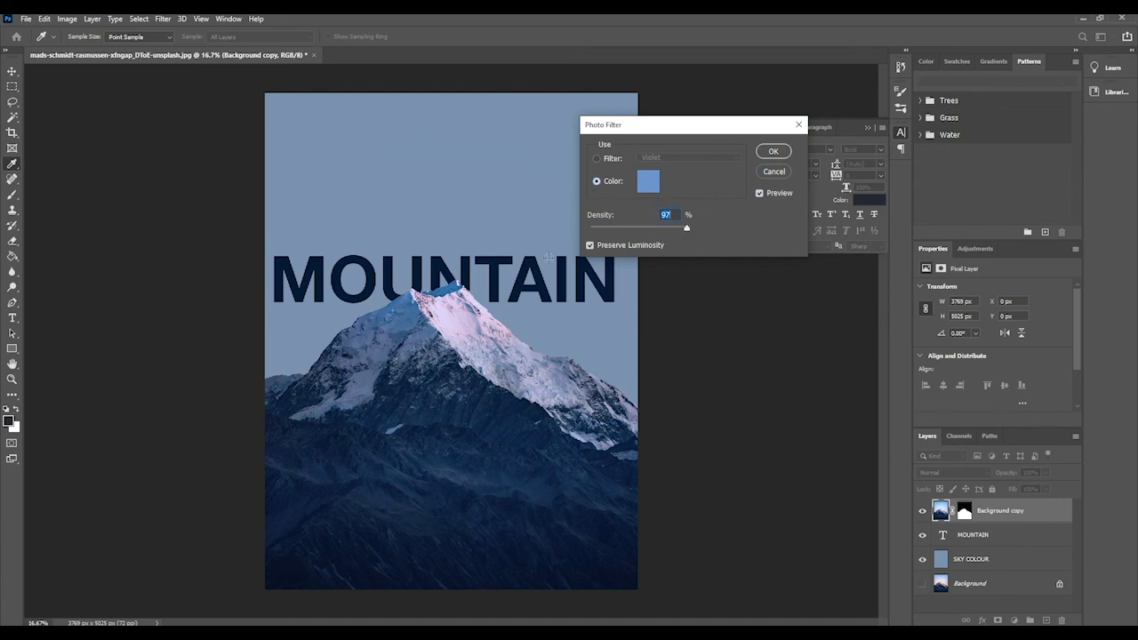
pyautogui.click(775, 172)
pyautogui.press('v')
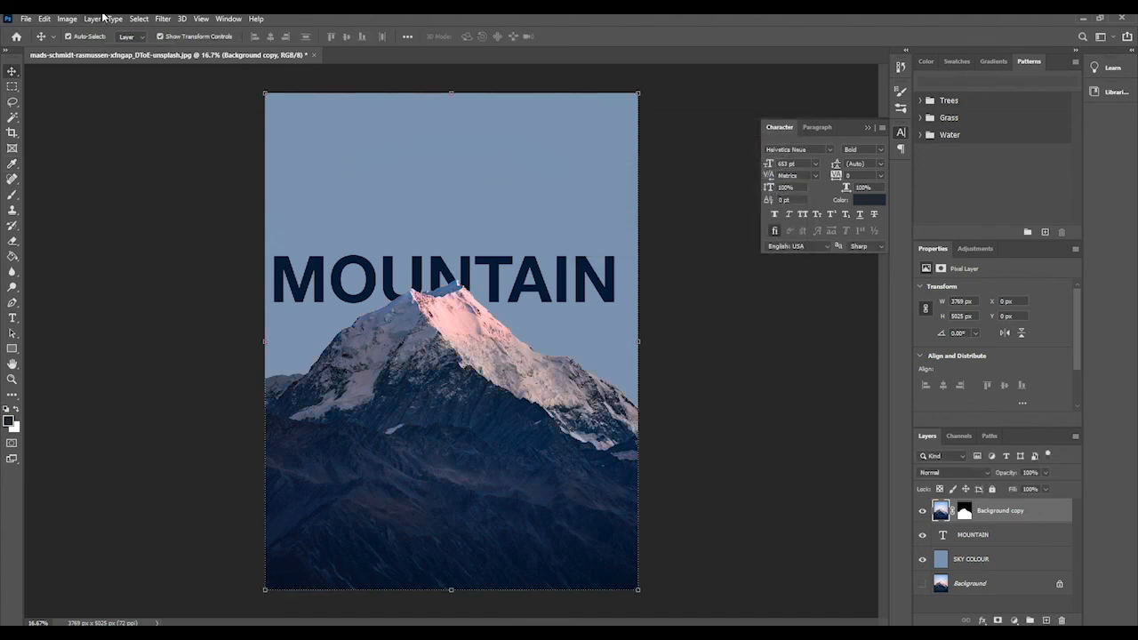
# - Apply a Vibrance adjustment to Background copy with vibrance at +19 and a slightly raised saturation
pyautogui.click(67, 17)
pyautogui.moveTo(95, 49)
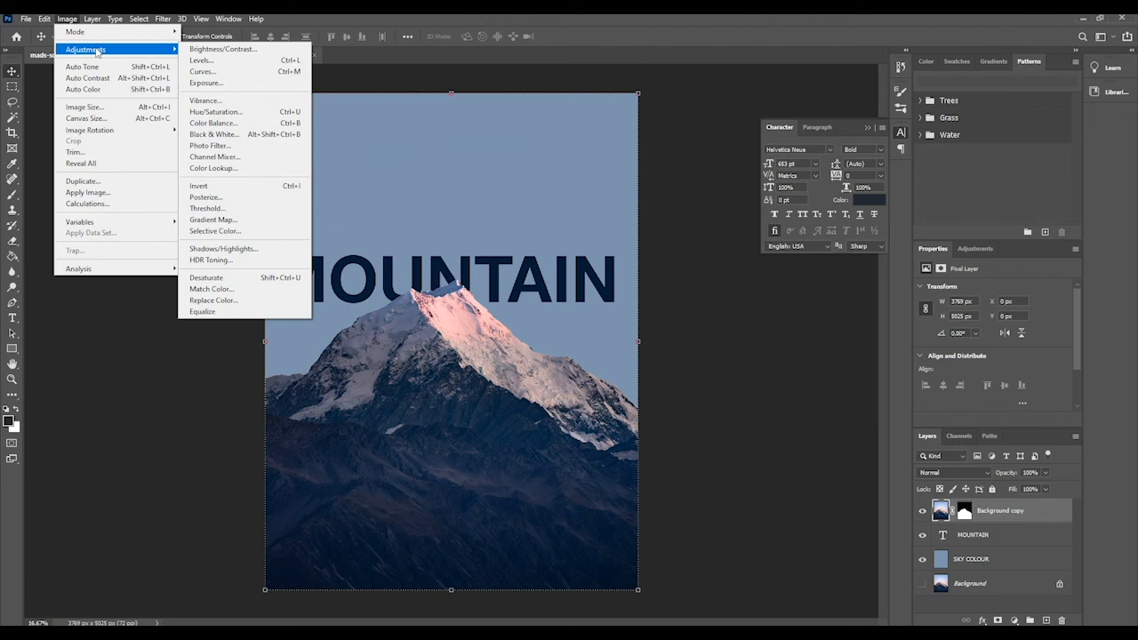
pyautogui.click(249, 101)
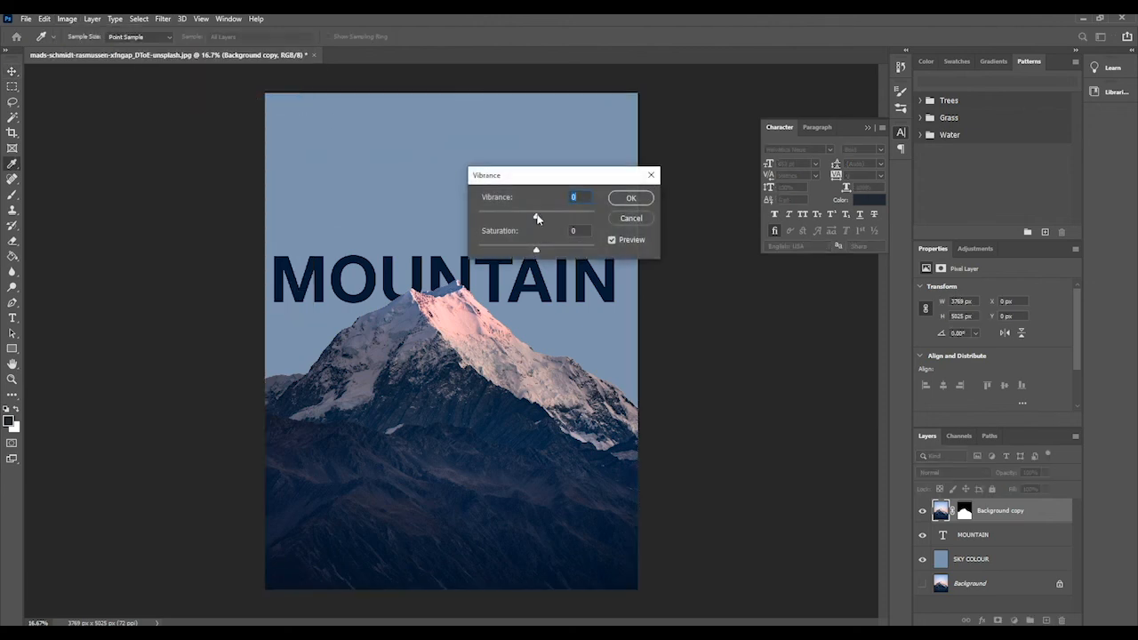
pyautogui.moveTo(537, 218)
pyautogui.mouseDown()
pyautogui.moveTo(550, 219)
pyautogui.moveTo(541, 249)
pyautogui.moveTo(557, 250)
pyautogui.moveTo(610, 215)
pyautogui.moveTo(546, 219)
pyautogui.mouseUp()
pyautogui.click(536, 211)
pyautogui.moveTo(564, 177); pyautogui.dragTo(656, 154)
pyautogui.moveTo(636, 236); pyautogui.dragTo(632, 232)
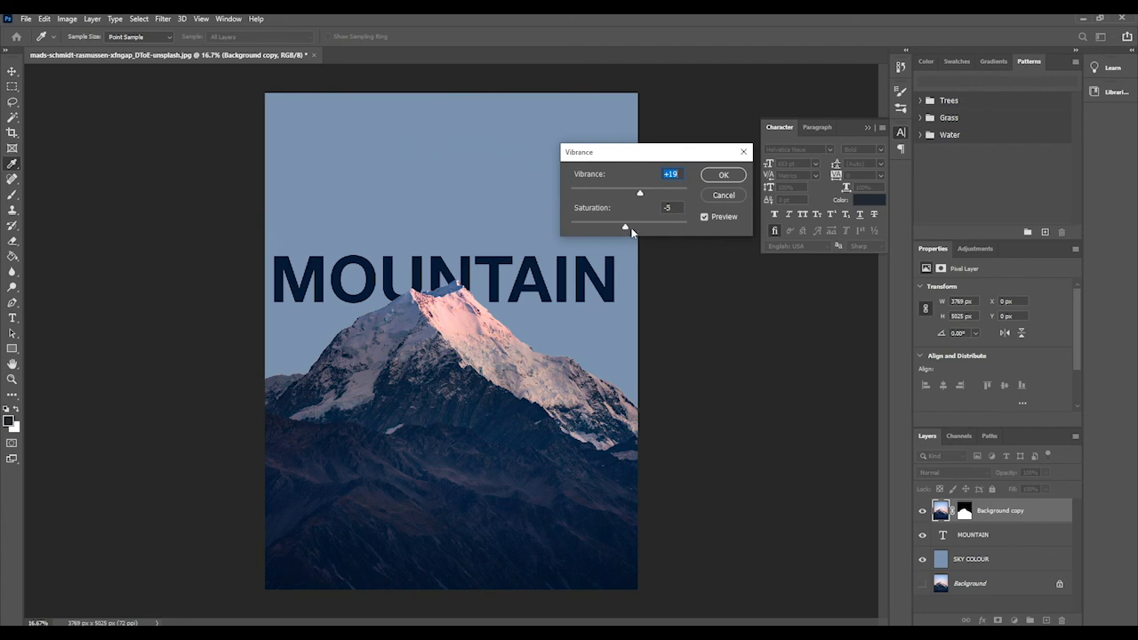
pyautogui.click(709, 172)
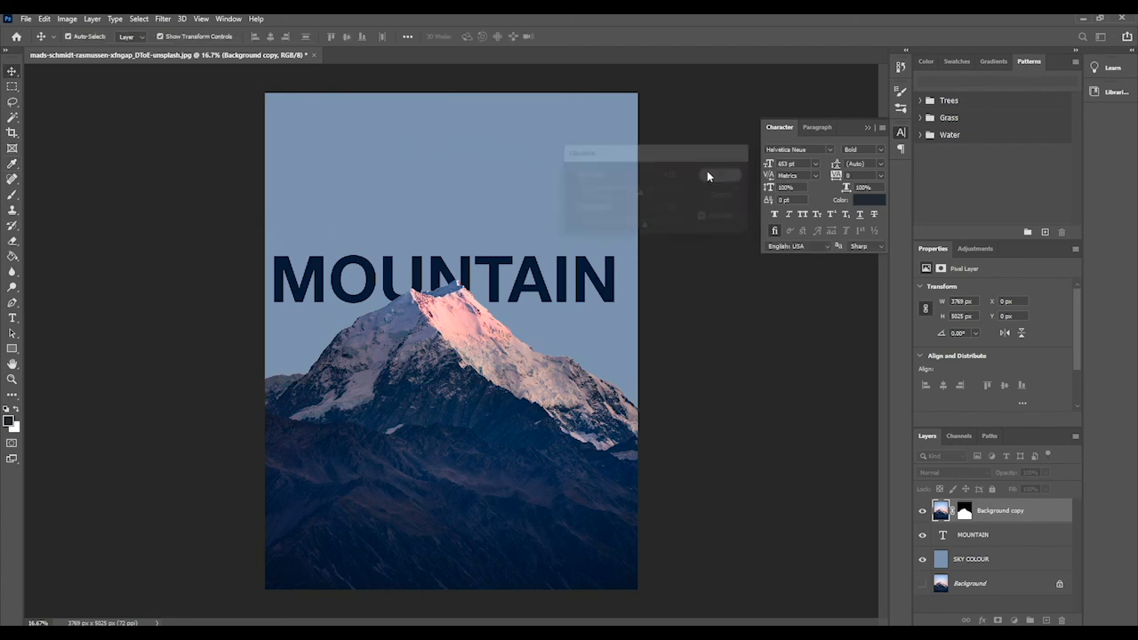
# - Bring back the original sky by showing the Background layer and hiding SKY COLOUR, and briefly toggle Background copy to check the mountain
pyautogui.click(922, 587)
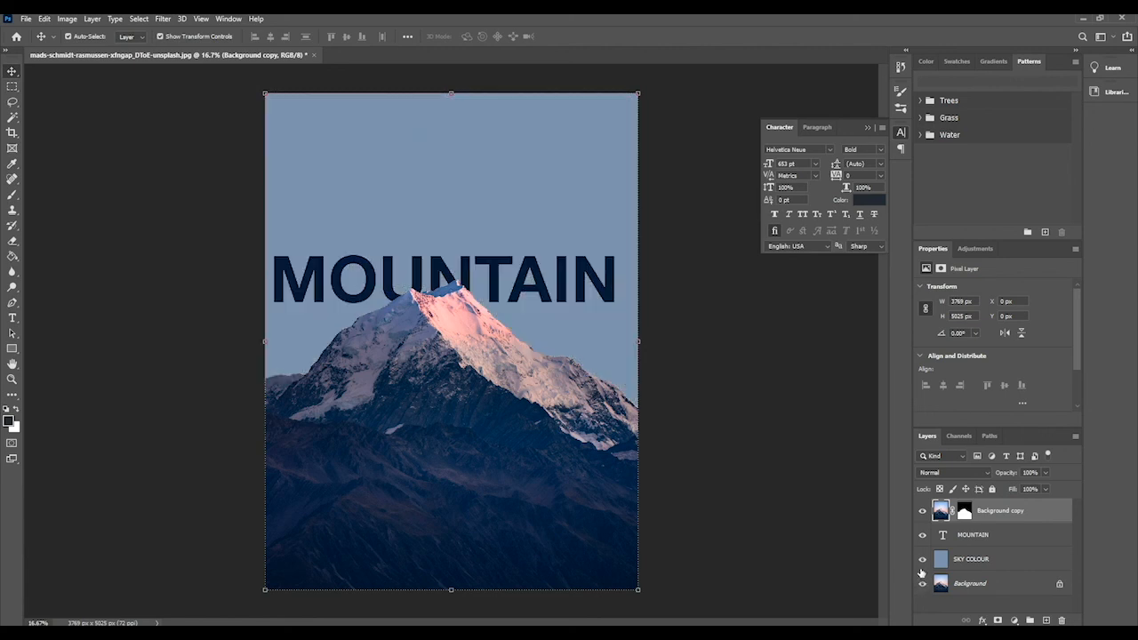
pyautogui.click(922, 558)
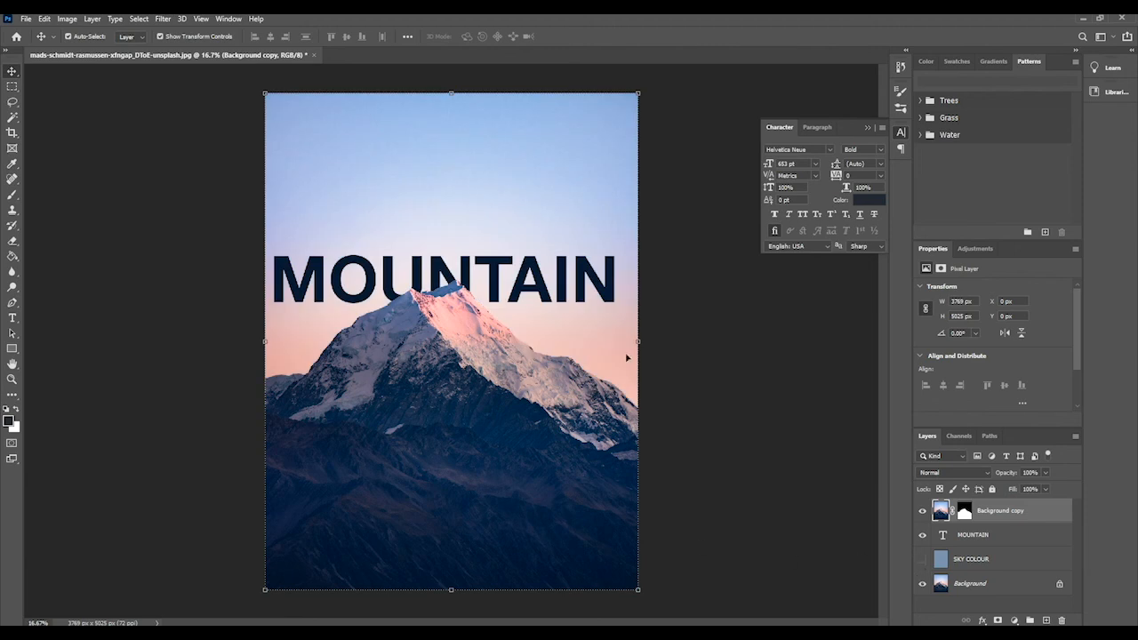
pyautogui.click(922, 512)
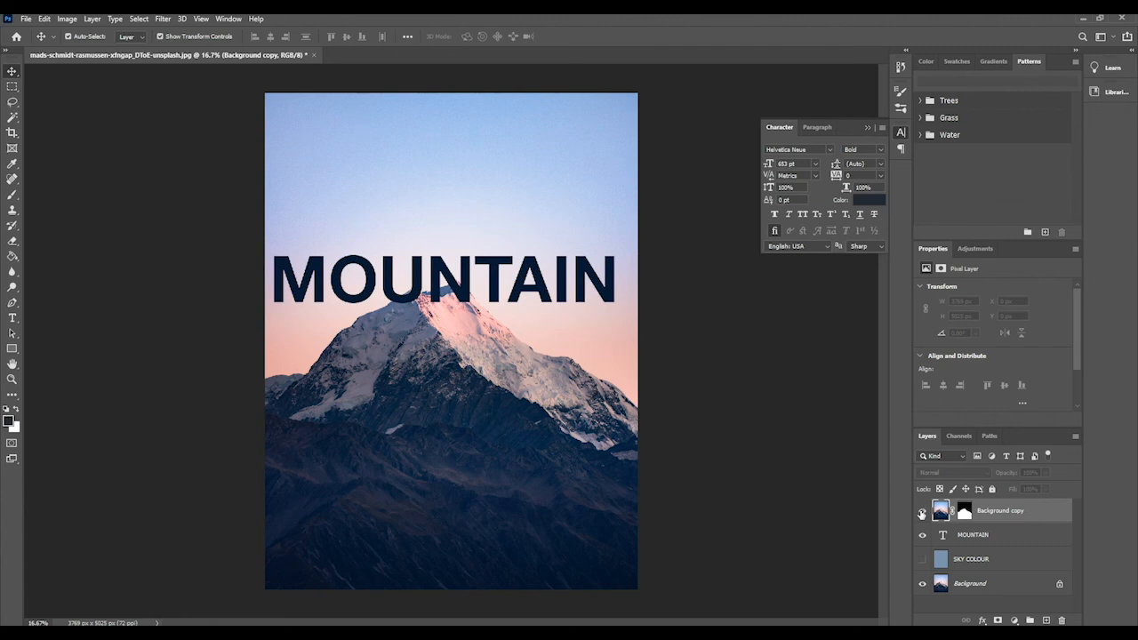
pyautogui.click(922, 512)
# - Compare the adjusted mountain with the original by hiding MOUNTAIN and repeatedly toggling Background copy, and show both layers again
pyautogui.click(923, 535)
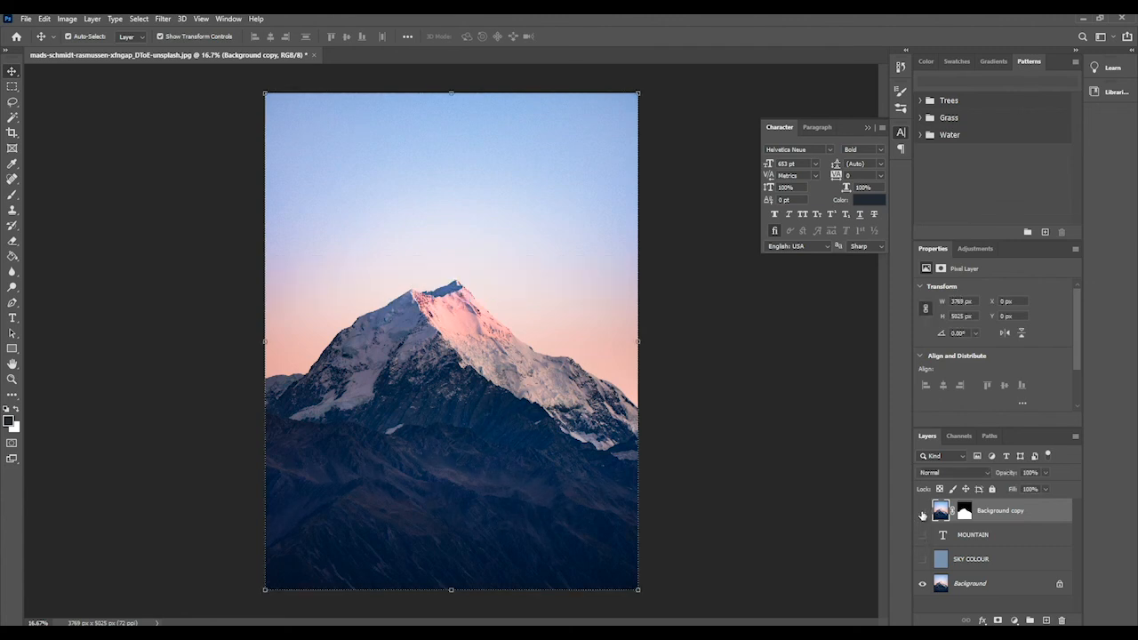
pyautogui.click(923, 514)
pyautogui.click(923, 514)
pyautogui.click(923, 514)
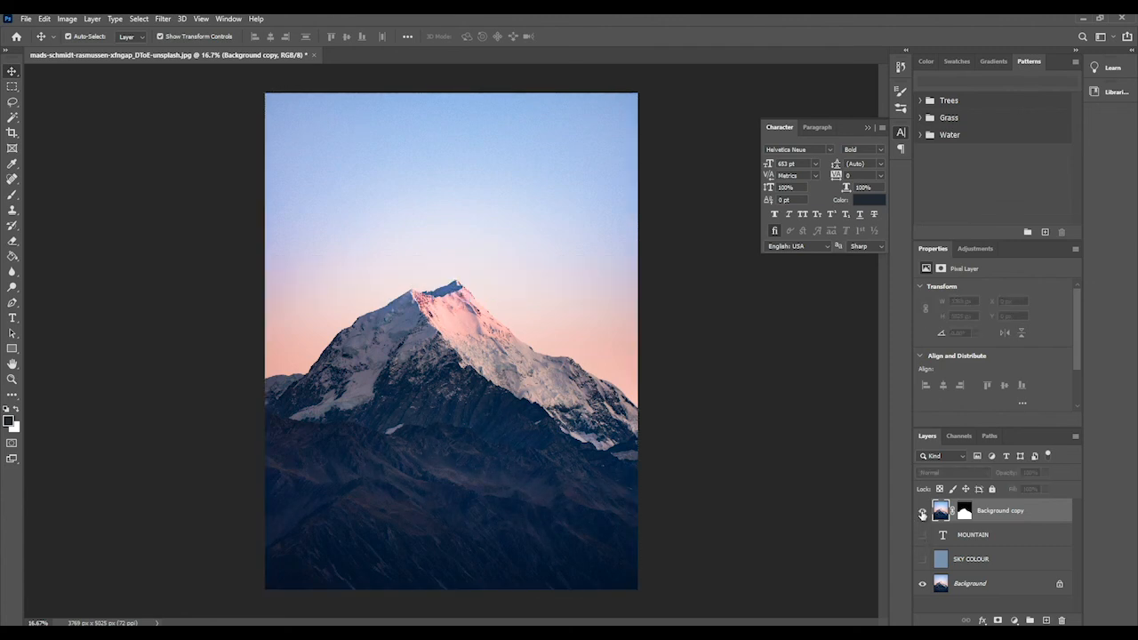
pyautogui.click(923, 514)
pyautogui.click(923, 514)
pyautogui.click(923, 514)
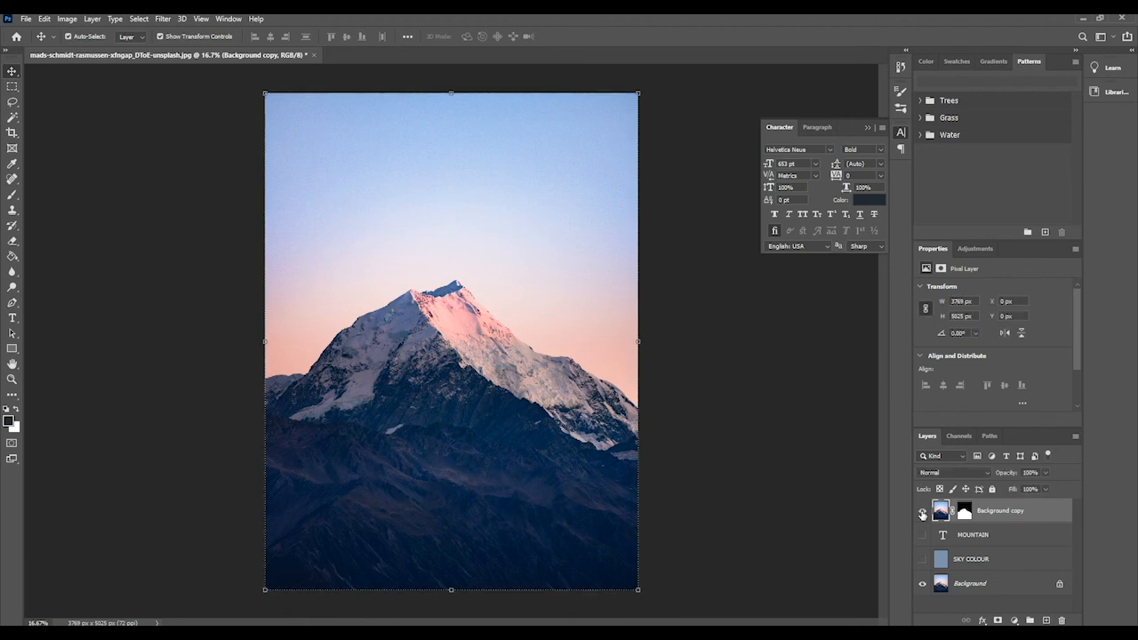
pyautogui.click(923, 514)
pyautogui.click(923, 514)
pyautogui.click(923, 514)
pyautogui.click(923, 513)
pyautogui.click(923, 514)
pyautogui.click(923, 514)
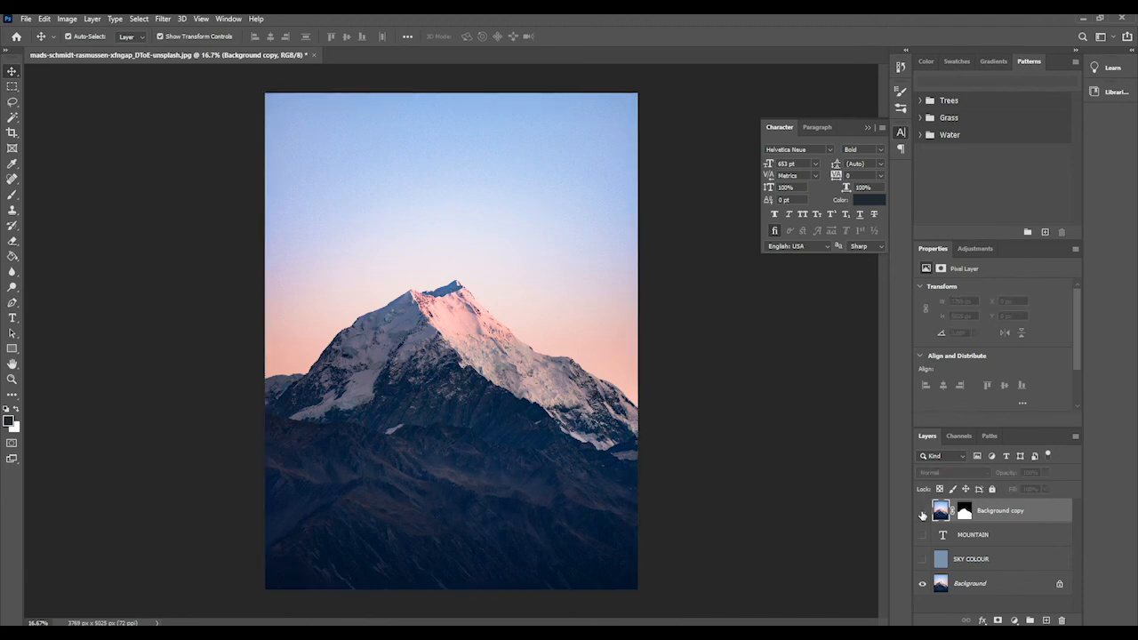
pyautogui.click(922, 535)
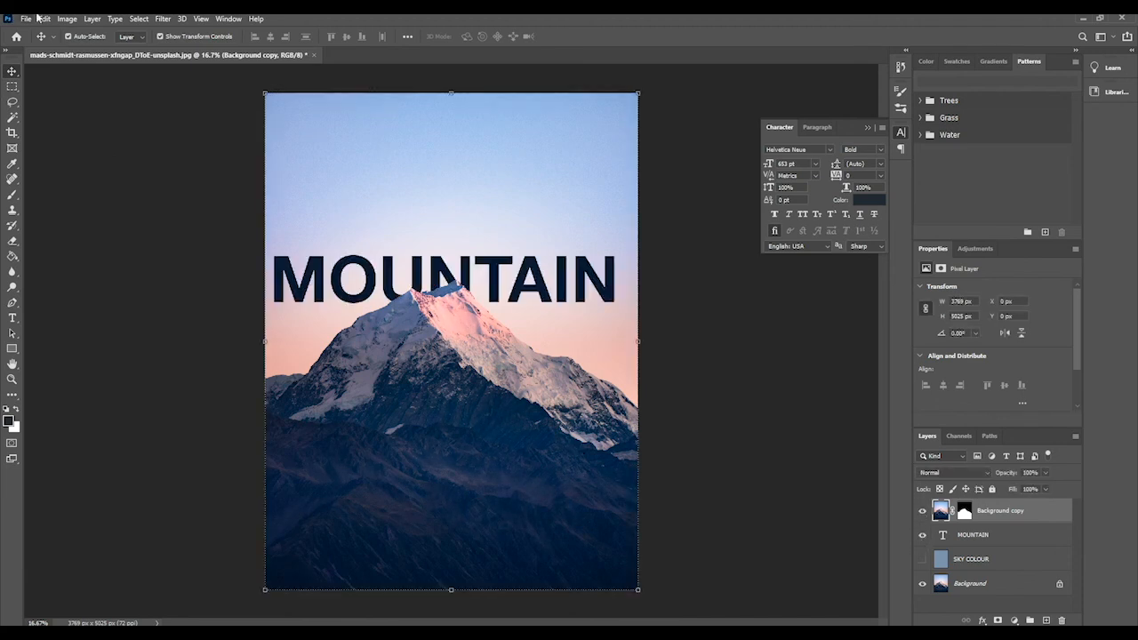
pyautogui.click(67, 18)
pyautogui.moveTo(78, 53)
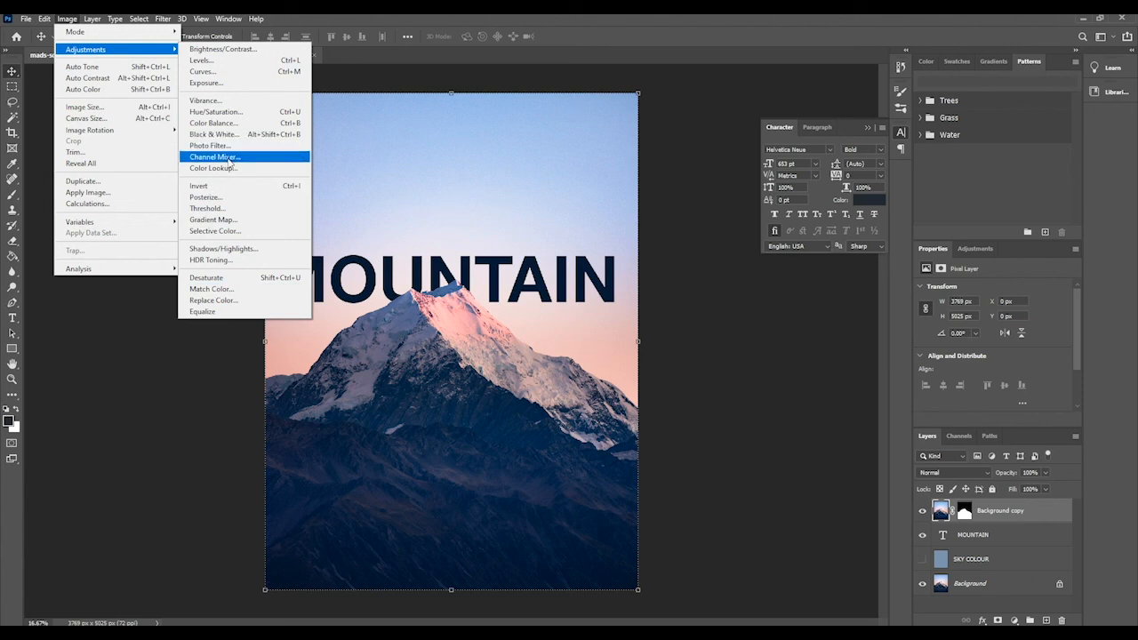
pyautogui.click(213, 112)
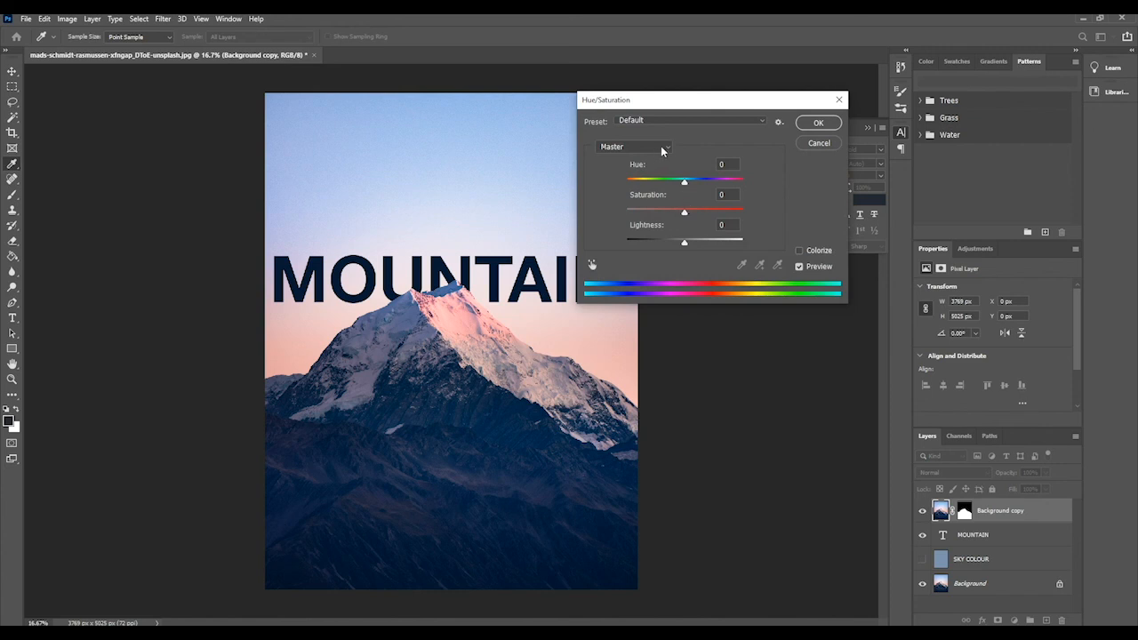
pyautogui.click(819, 143)
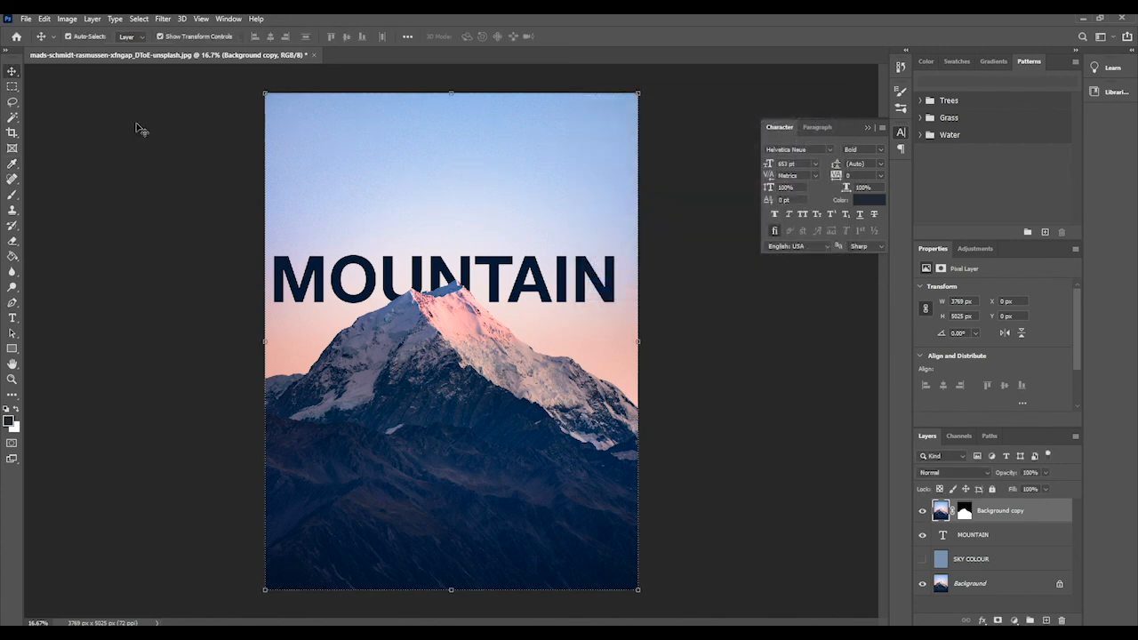
# - Try desaturating the mountain on Background copy to black and white
pyautogui.click(67, 18)
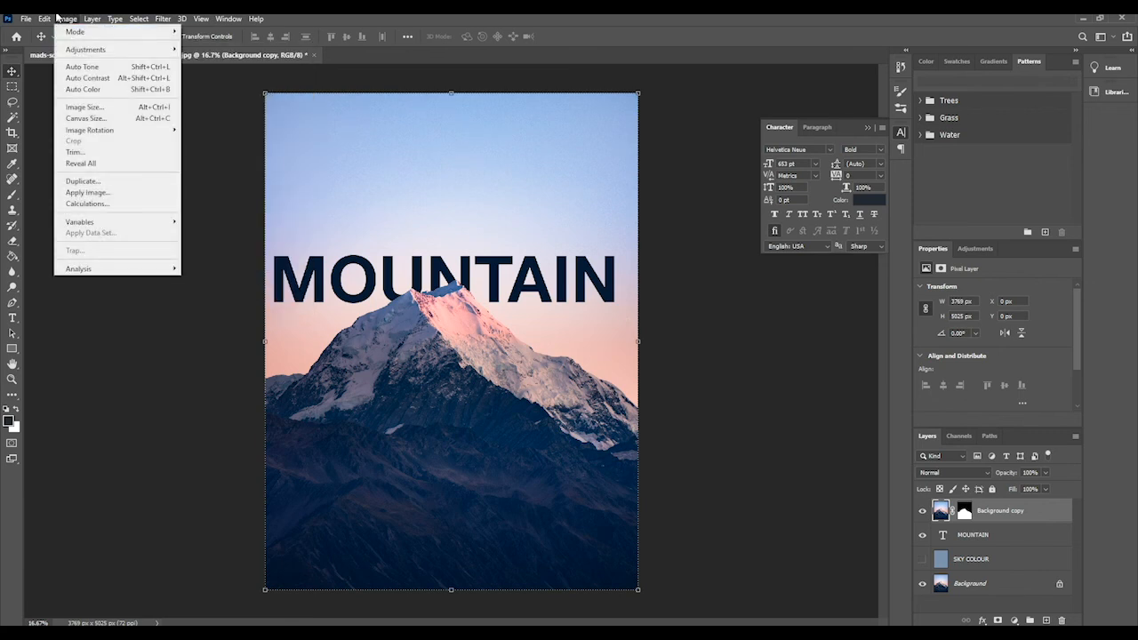
pyautogui.moveTo(156, 51)
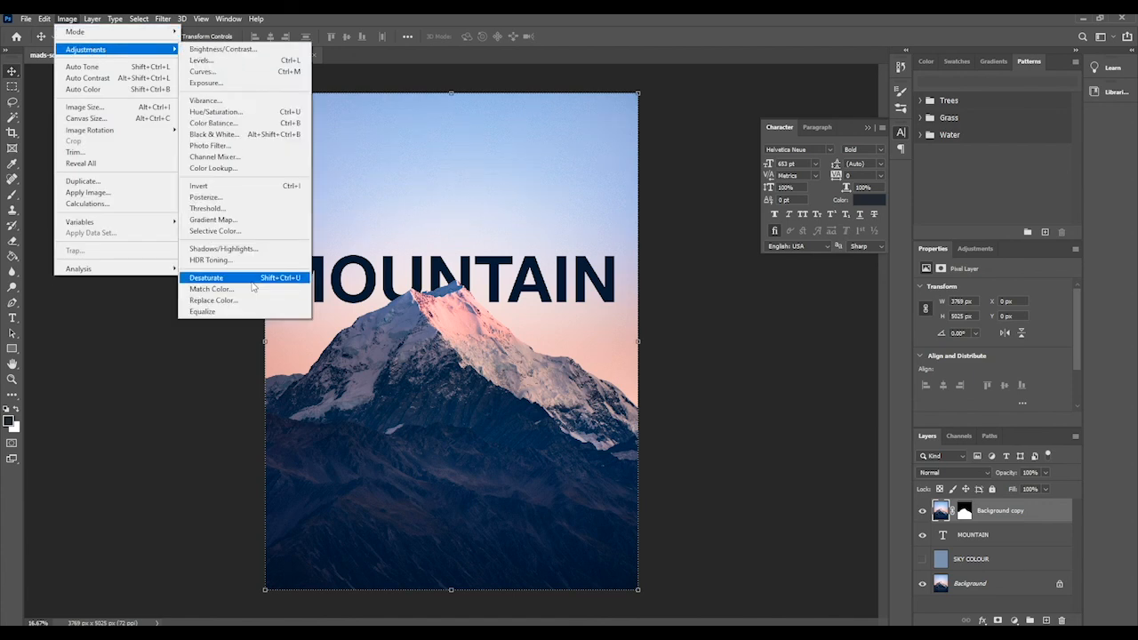
pyautogui.click(252, 280)
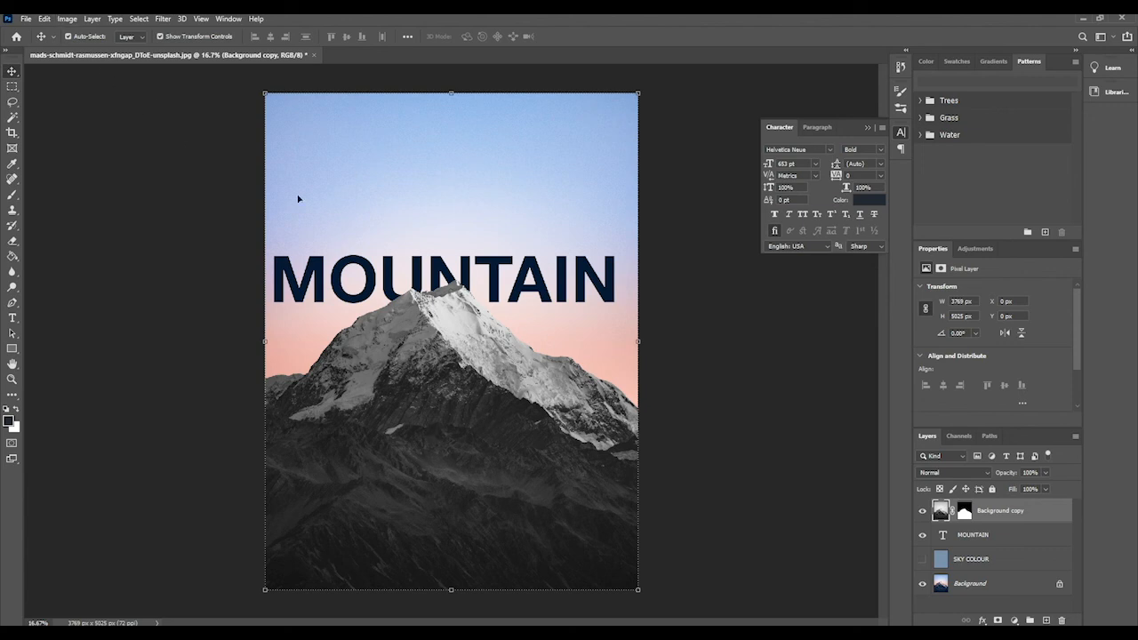
# - Undo the desaturation of Background copy
pyautogui.click(66, 19)
pyautogui.click(67, 19)
pyautogui.click(67, 19)
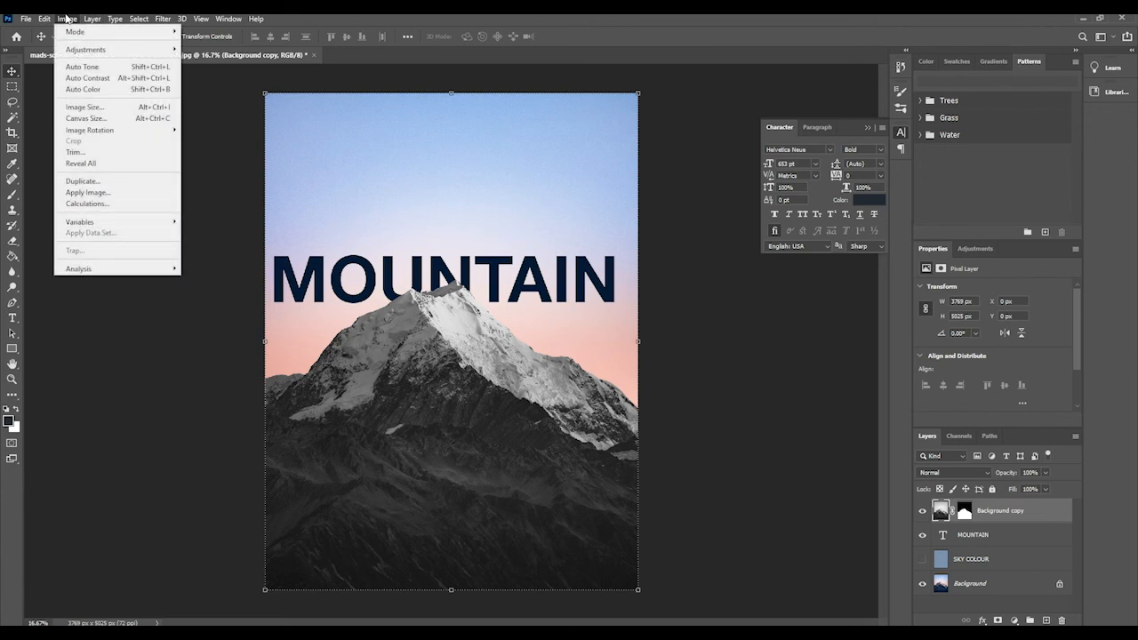
pyautogui.moveTo(44, 19)
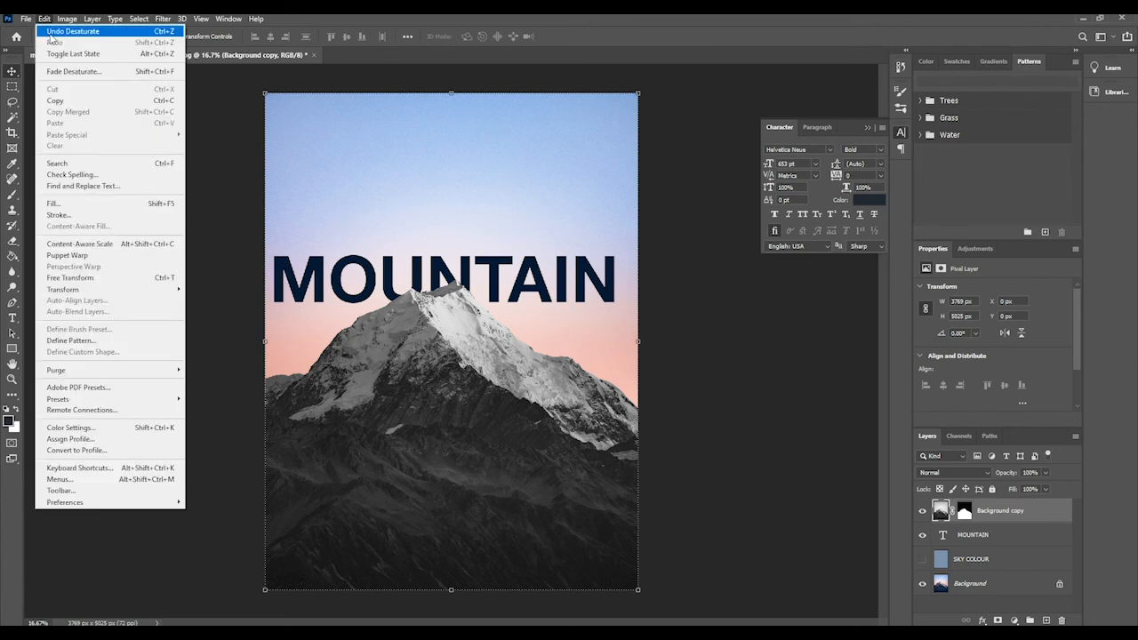
pyautogui.click(62, 31)
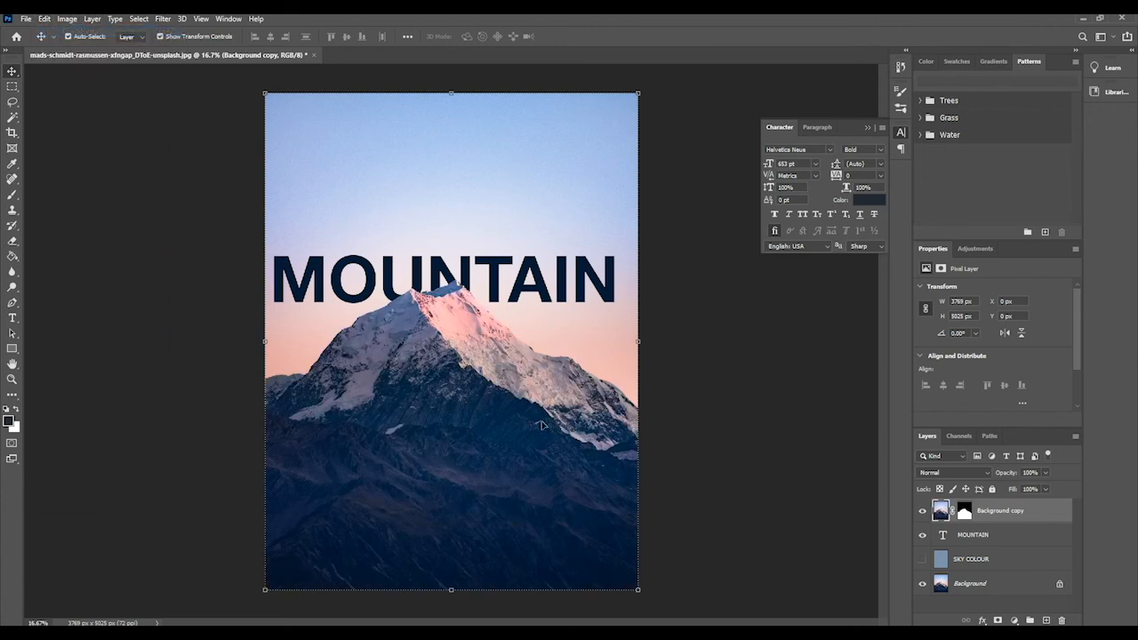